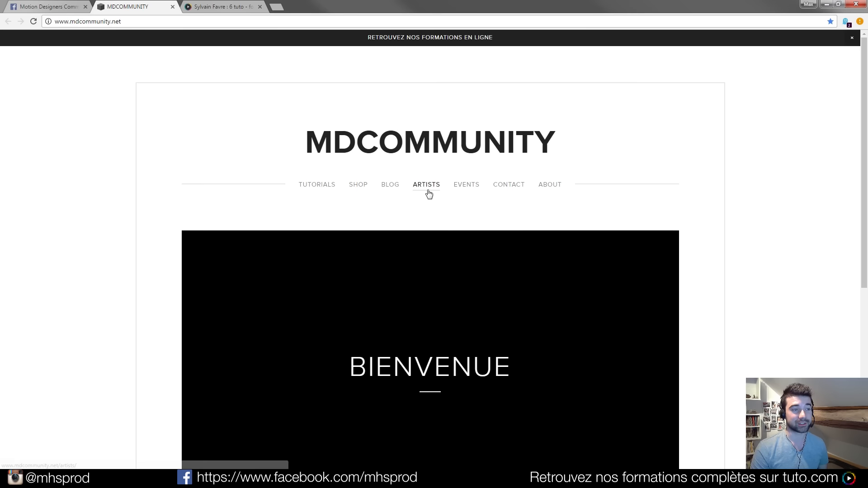
- Open the trainer's profile page on tuto.com and look through the published courses
{"action": "left_click", "coordinate": [224, 8]}
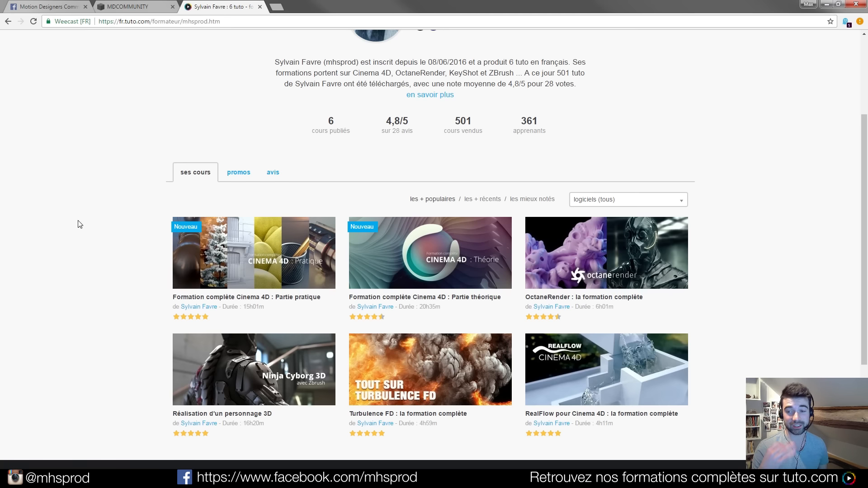
{"action": "scroll", "coordinate": [45, 236], "scroll_direction": "up", "scroll_amount": 3}
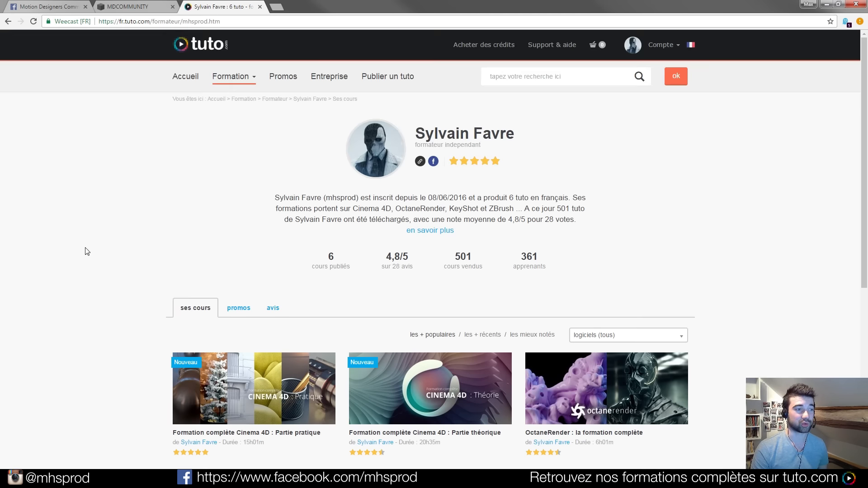
{"action": "scroll", "coordinate": [88, 252], "scroll_direction": "down", "scroll_amount": 4}
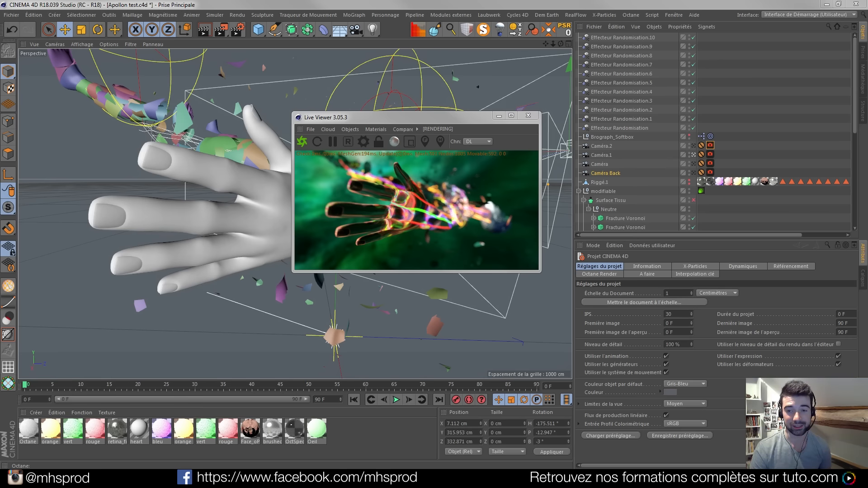
- Pause the Octane Live Viewer render, enlarge the viewer to see the whole image, and close it
{"action": "left_click_drag", "start_coordinate": [419, 122], "coordinate": [549, 121]}
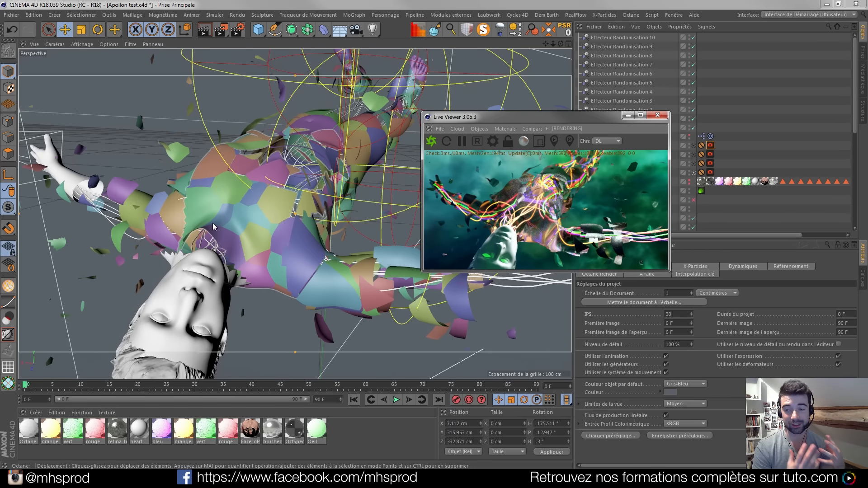
{"action": "left_click", "coordinate": [462, 142]}
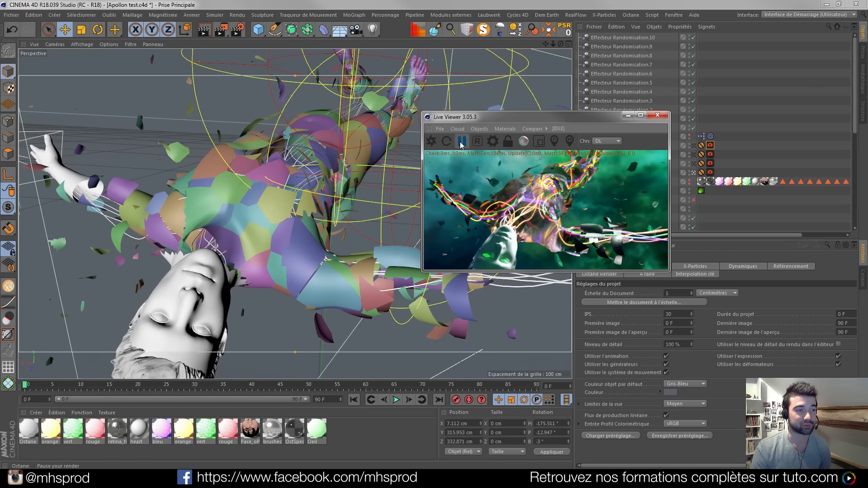
{"action": "left_click_drag", "start_coordinate": [556, 271], "coordinate": [556, 293]}
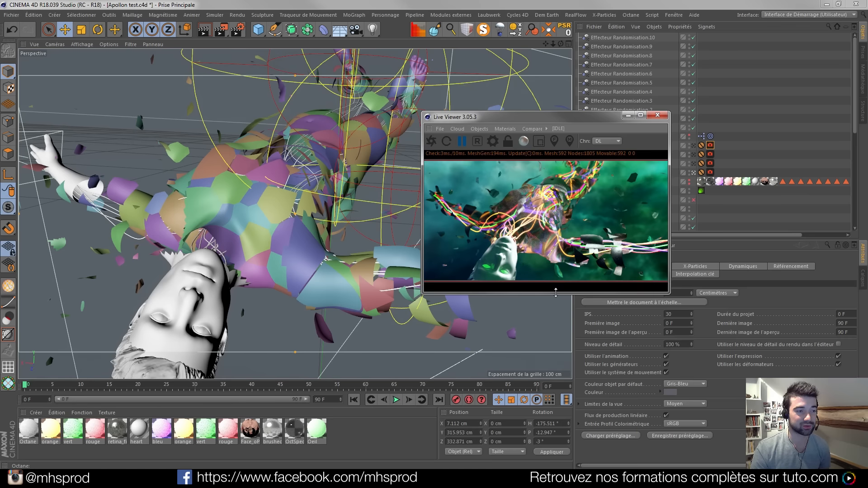
{"action": "left_click", "coordinate": [657, 116]}
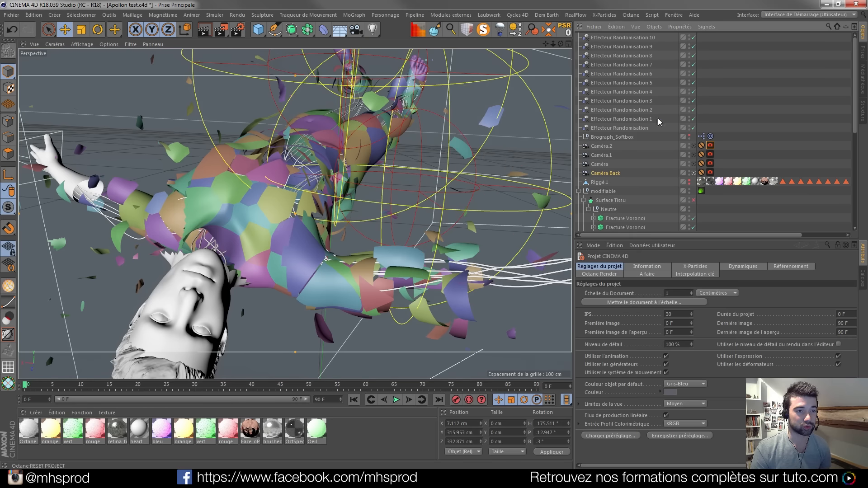
- Leave the Caméra Back view and examine the shattered body from several angles
{"action": "left_click", "coordinate": [694, 173]}
{"action": "scroll", "coordinate": [411, 196], "scroll_direction": "down", "scroll_amount": 5}
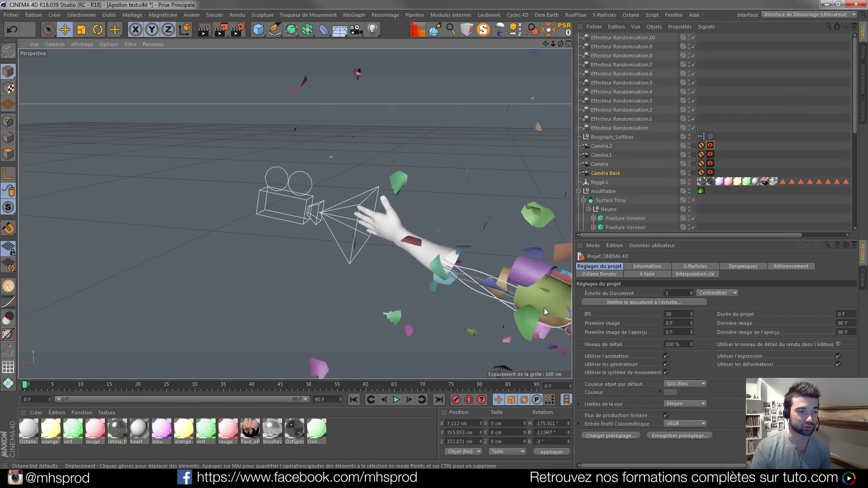
{"action": "middle_click_drag", "start_coordinate": [544, 308], "coordinate": [345, 198], "text": "alt"}
{"action": "scroll", "coordinate": [405, 201], "scroll_direction": "down", "scroll_amount": 3}
{"action": "left_click_drag", "start_coordinate": [406, 202], "coordinate": [382, 205], "text": "alt"}
{"action": "left_click_drag", "start_coordinate": [264, 239], "coordinate": [382, 186], "text": "alt"}
{"action": "scroll", "coordinate": [248, 232], "scroll_direction": "up", "scroll_amount": 2}
{"action": "scroll", "coordinate": [610, 208], "scroll_direction": "down", "scroll_amount": 3}
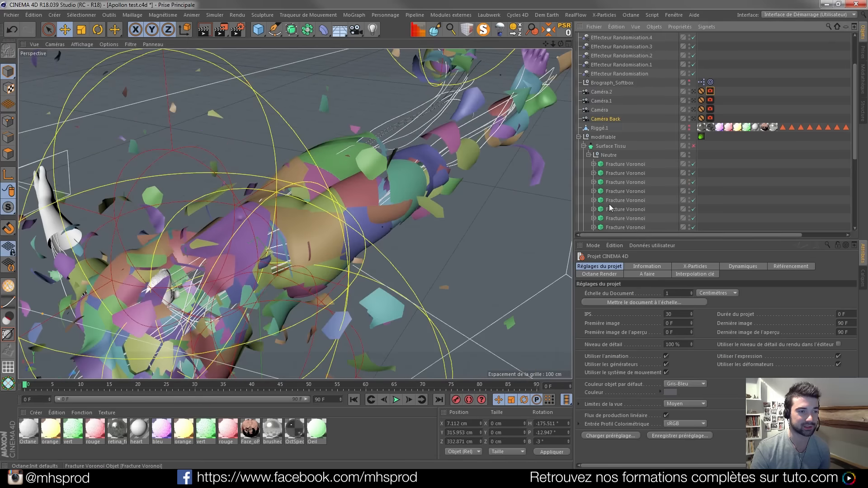
- Disable the eight Fracture Voronoi objects above Main, plus Main flottante and the Fracture Voronoi directly below it, and view the bare body
{"action": "scroll", "coordinate": [610, 208], "scroll_direction": "down", "scroll_amount": 3}
{"action": "left_click", "coordinate": [694, 147]}
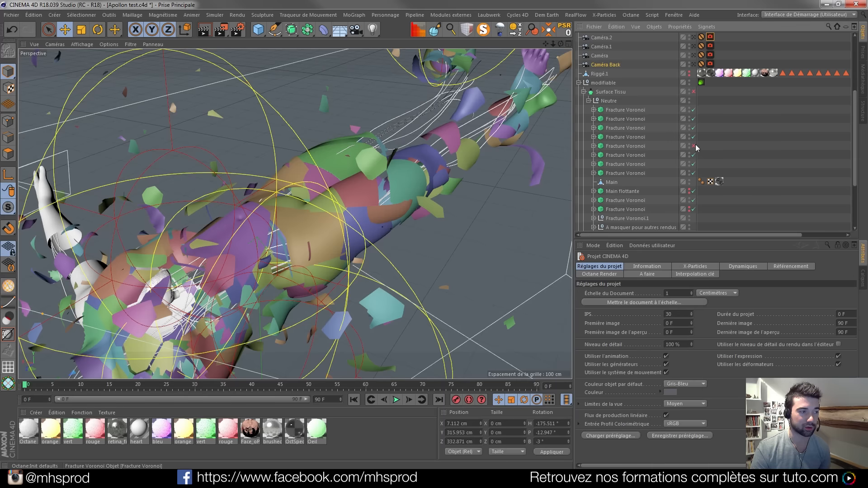
{"action": "left_click", "coordinate": [694, 137]}
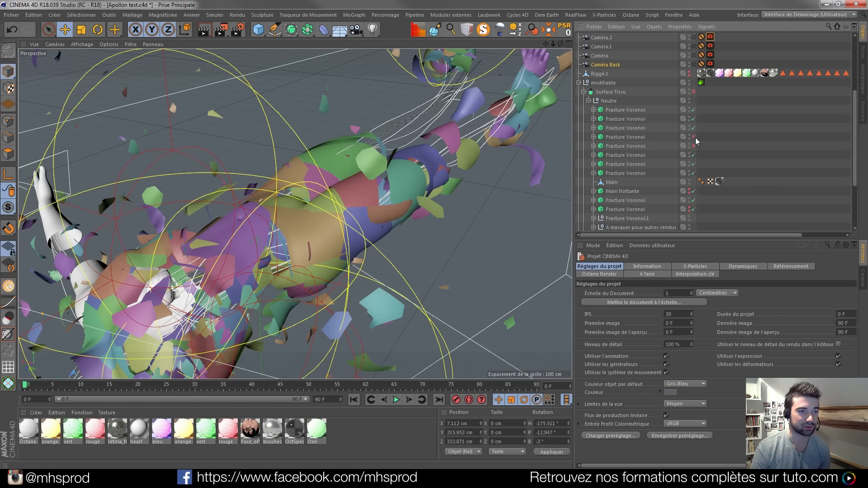
{"action": "left_click", "coordinate": [694, 128]}
{"action": "left_click", "coordinate": [694, 119]}
{"action": "left_click", "coordinate": [694, 110]}
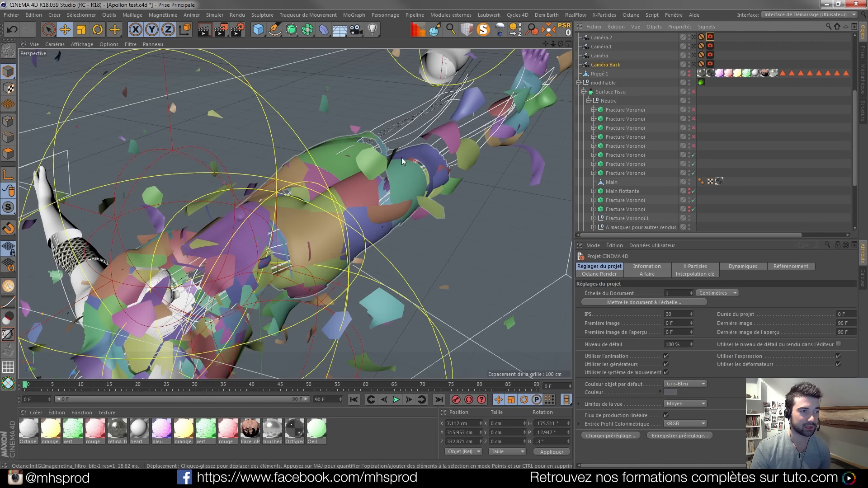
{"action": "left_click", "coordinate": [694, 164]}
{"action": "left_click", "coordinate": [693, 155]}
{"action": "left_click", "coordinate": [694, 173]}
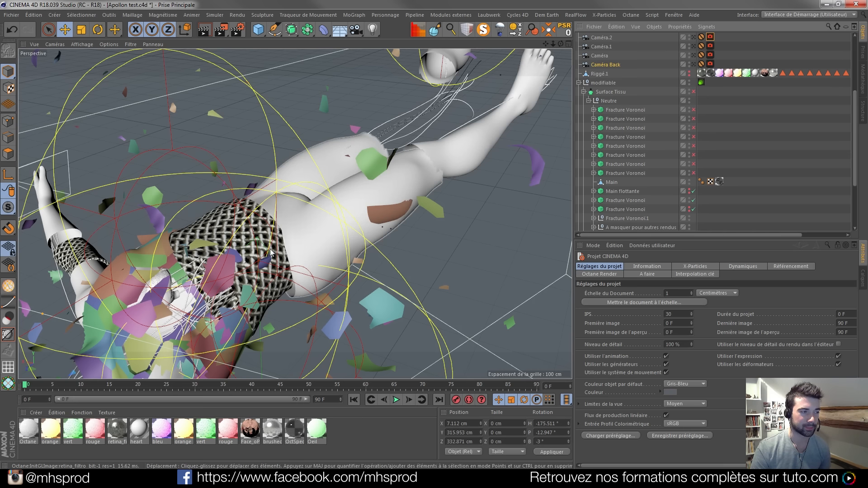
{"action": "left_click_drag", "start_coordinate": [693, 201], "coordinate": [693, 191]}
{"action": "left_click_drag", "start_coordinate": [178, 281], "coordinate": [508, 213], "text": "alt"}
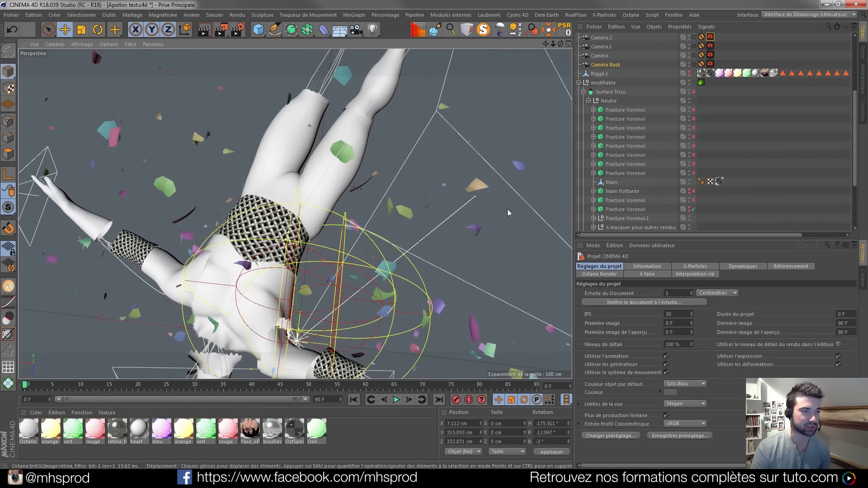
- Re-enable the eight Fracture Voronoi objects above Main and inspect the fractured body up close
{"action": "left_click_drag", "start_coordinate": [693, 109], "coordinate": [698, 168]}
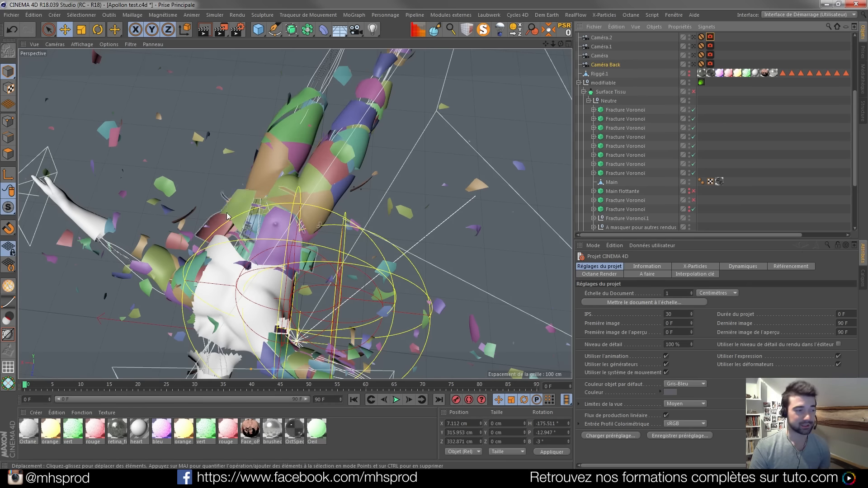
{"action": "middle_click_drag", "start_coordinate": [251, 242], "coordinate": [262, 191], "text": "alt"}
{"action": "left_click_drag", "start_coordinate": [263, 192], "coordinate": [283, 140], "text": "alt"}
{"action": "scroll", "coordinate": [205, 129], "scroll_direction": "up", "scroll_amount": 2}
{"action": "left_click_drag", "start_coordinate": [205, 129], "coordinate": [289, 195], "text": "alt"}
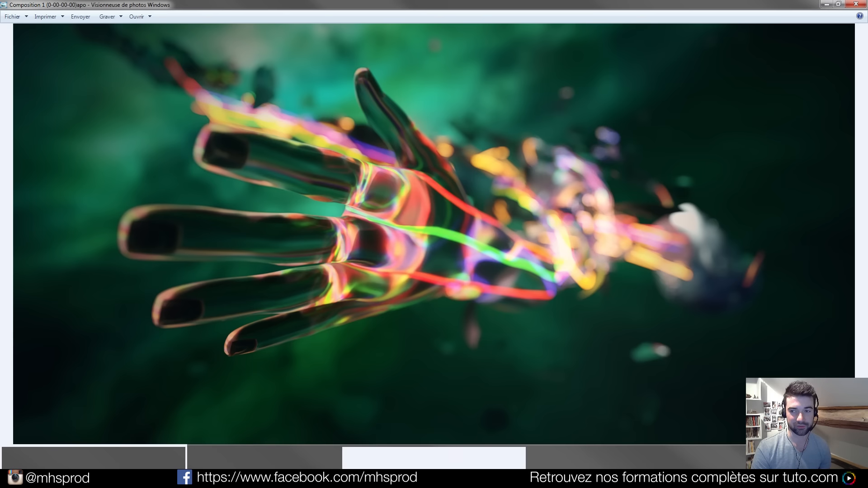
- Bring up the finished renders in the Windows photo viewer and examine the full-body image Main (0-00-06-01) in detail
{"action": "key", "text": "alt+Tab"}
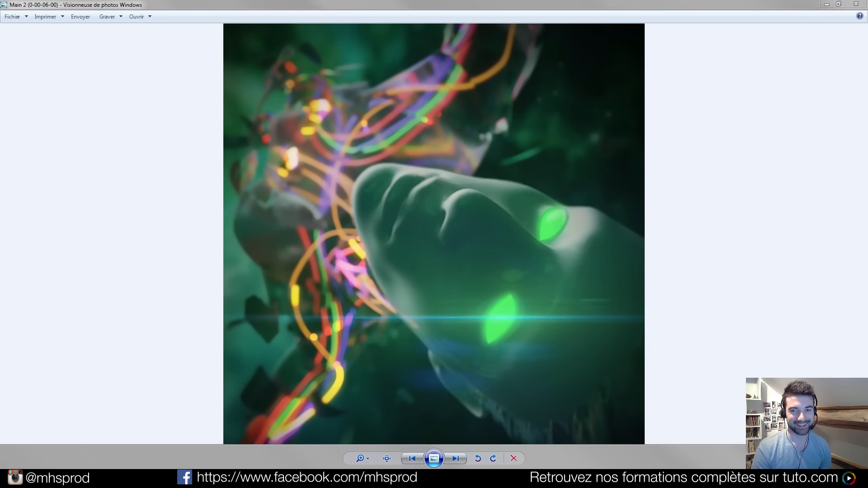
{"action": "left_click_drag", "start_coordinate": [867, 9], "coordinate": [397, 6]}
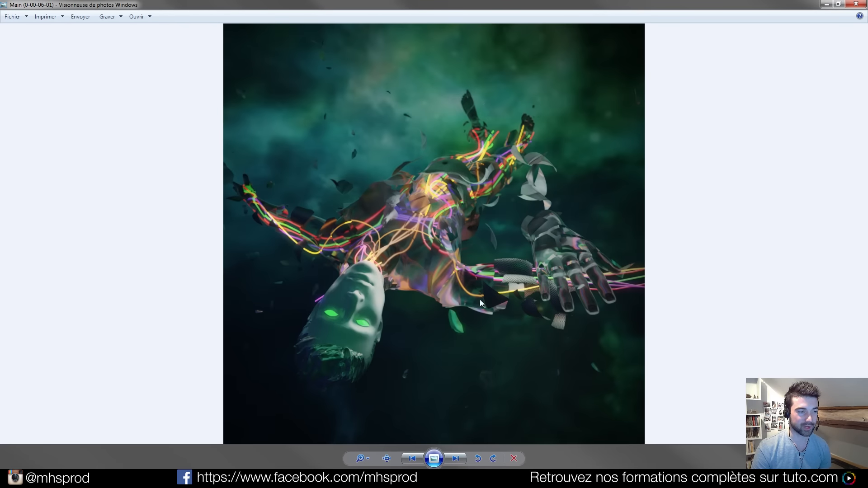
{"action": "scroll", "coordinate": [561, 261], "scroll_direction": "up", "scroll_amount": 5}
{"action": "left_click_drag", "start_coordinate": [693, 257], "coordinate": [660, 290]}
{"action": "scroll", "coordinate": [665, 283], "scroll_direction": "down", "scroll_amount": 2}
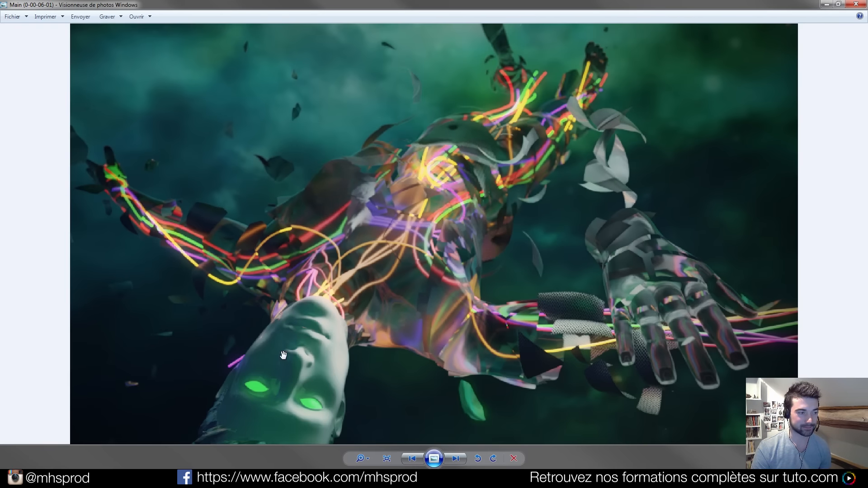
{"action": "left_click_drag", "start_coordinate": [284, 356], "coordinate": [342, 281]}
{"action": "left_click_drag", "start_coordinate": [364, 180], "coordinate": [381, 215]}
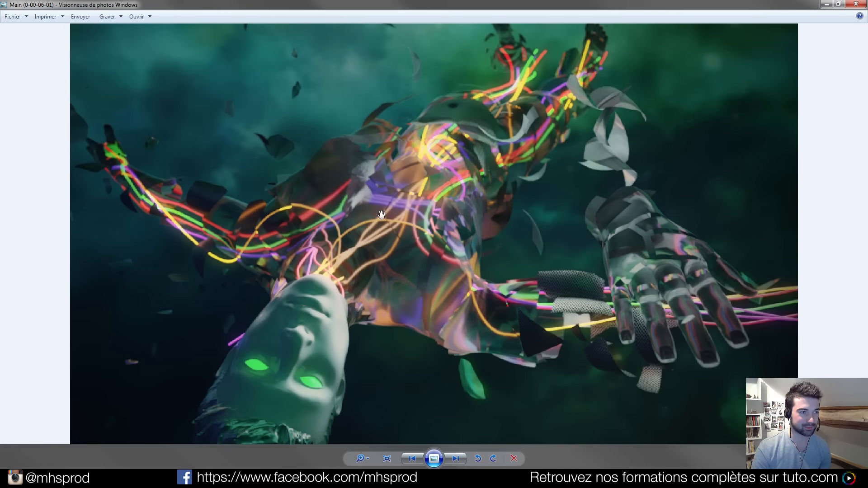
- Close the render images in the photo viewer and return to the Cinema 4D scene
{"action": "left_click", "coordinate": [857, 4]}
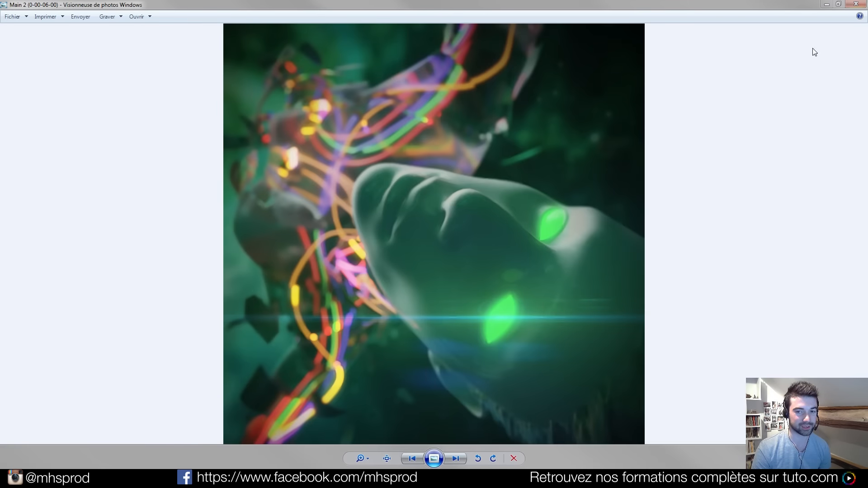
{"action": "left_click", "coordinate": [846, 5]}
{"action": "left_click", "coordinate": [842, 5]}
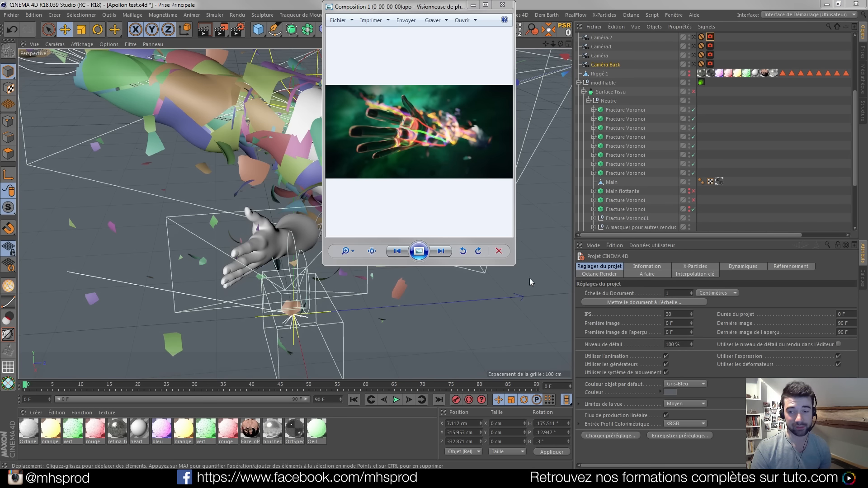
{"action": "left_click", "coordinate": [500, 5]}
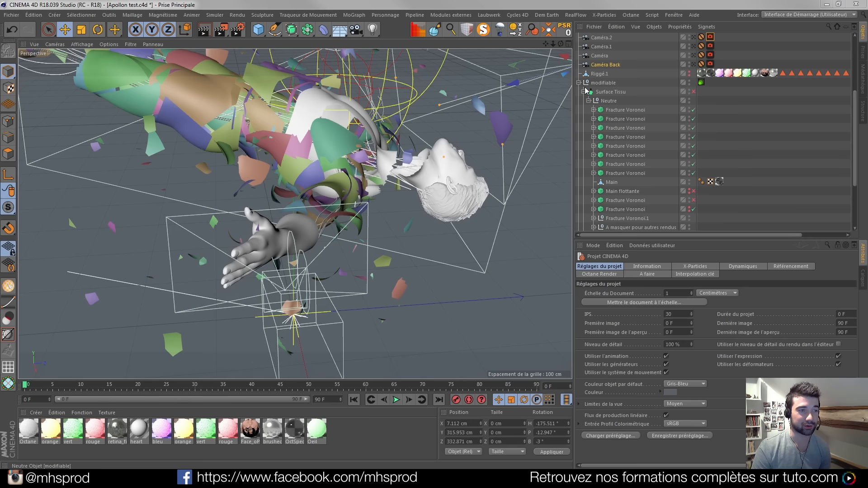
- Search the content library presets for "sculpt" and browse the Sculpting example scenes folder
{"action": "scroll", "coordinate": [581, 88], "scroll_direction": "up", "scroll_amount": 5}
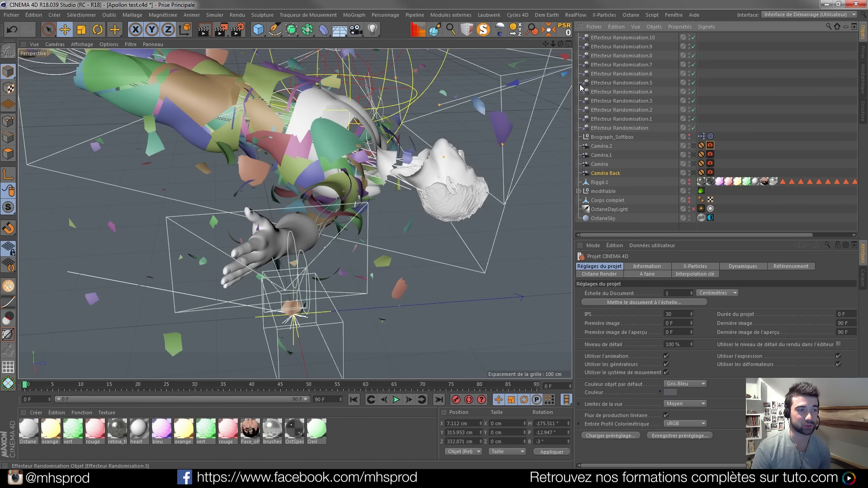
{"action": "left_click", "coordinate": [863, 80]}
{"action": "left_click", "coordinate": [837, 25]}
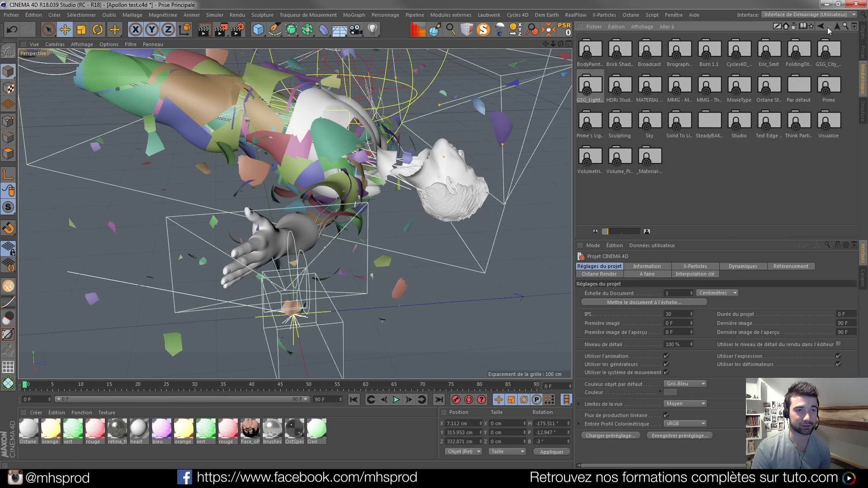
{"action": "left_click", "coordinate": [846, 27]}
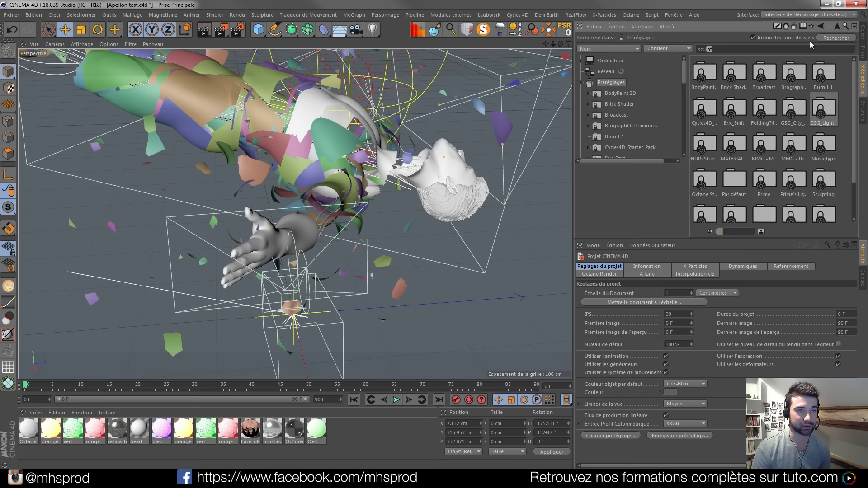
{"action": "left_click", "coordinate": [831, 36]}
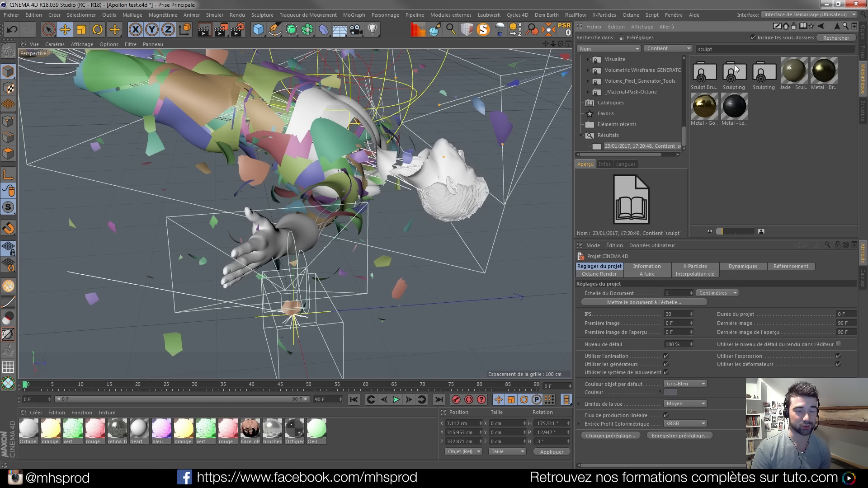
{"action": "double_click", "coordinate": [735, 67]}
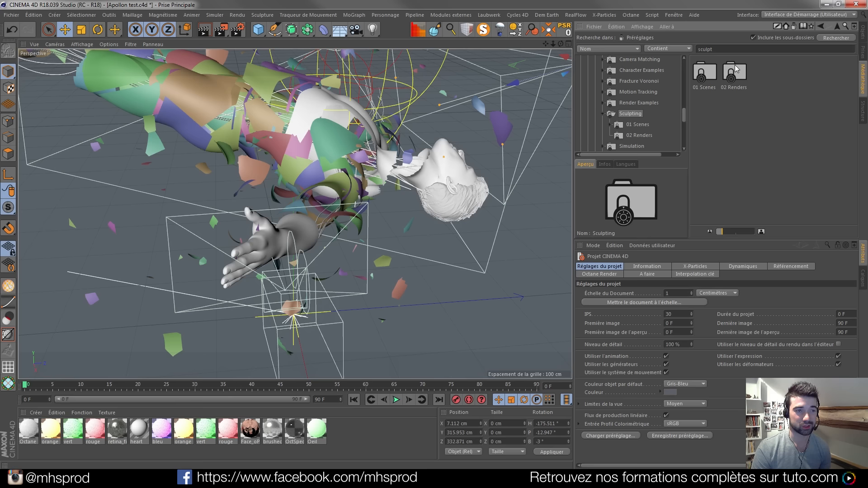
{"action": "left_click", "coordinate": [840, 26]}
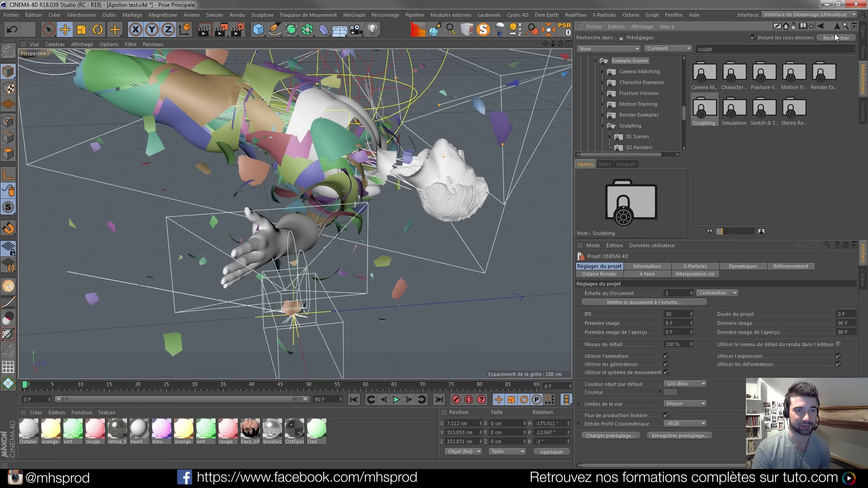
- Search the content library presets for "base" and open the Base Meshes folder
{"action": "double_click", "coordinate": [705, 49]}
{"action": "type", "text": "base"}
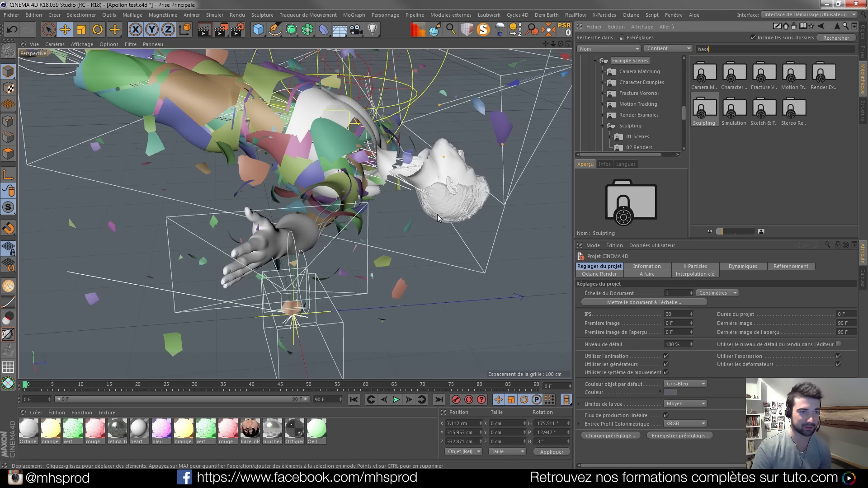
{"action": "key", "text": "Return"}
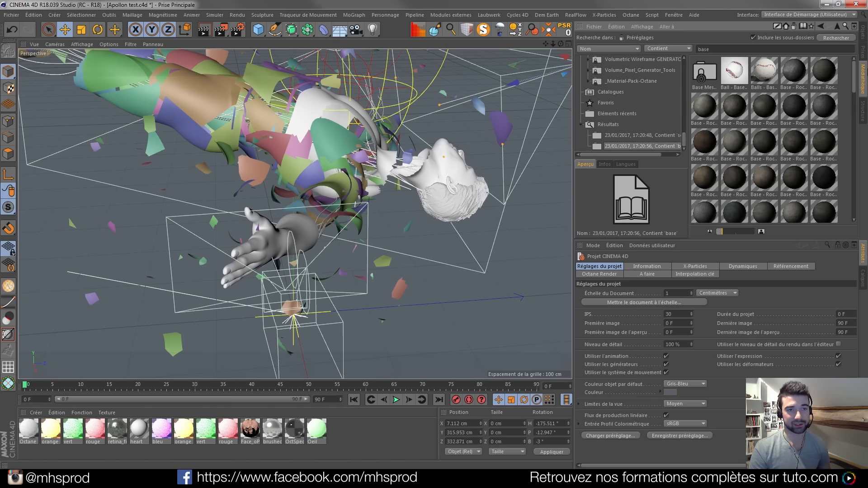
{"action": "double_click", "coordinate": [706, 63]}
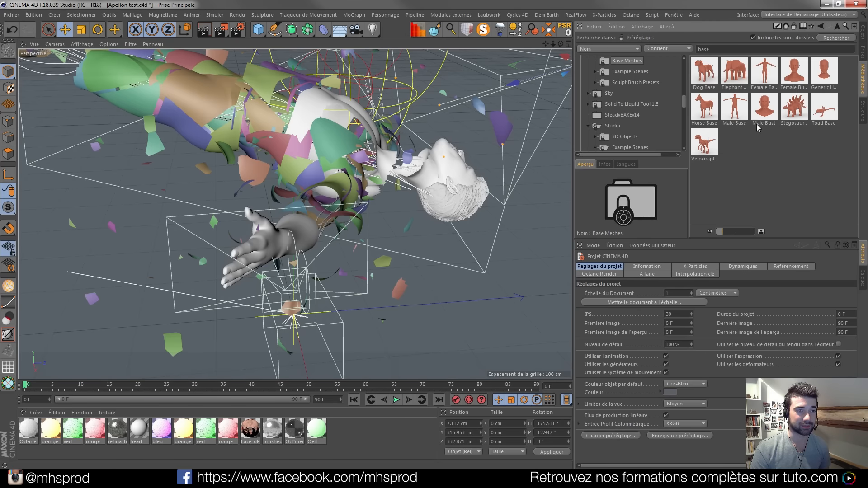
- Create a new project and load the Male Base mesh into it, framed from the front
{"action": "left_click", "coordinate": [11, 15]}
{"action": "left_click", "coordinate": [17, 23]}
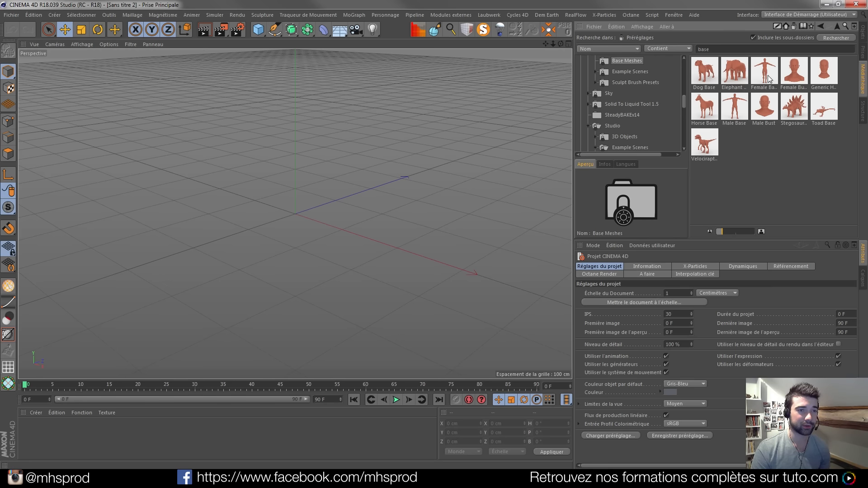
{"action": "double_click", "coordinate": [736, 105]}
{"action": "scroll", "coordinate": [298, 131], "scroll_direction": "up", "scroll_amount": 5}
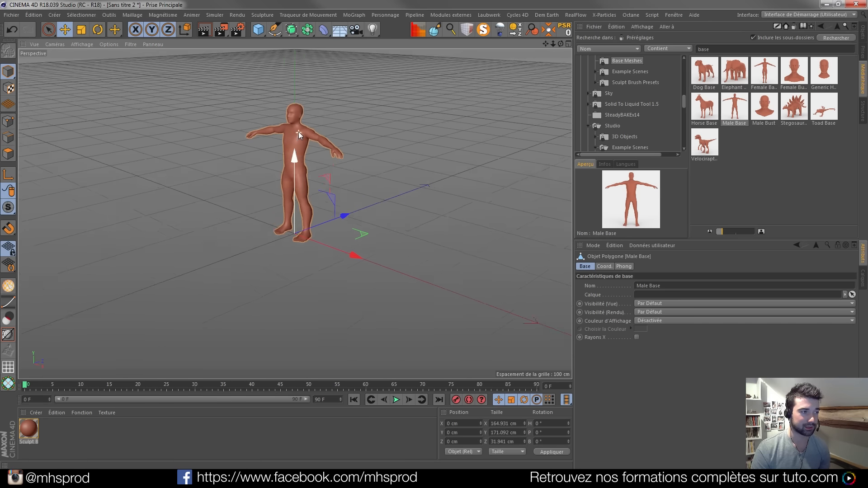
{"action": "scroll", "coordinate": [292, 138], "scroll_direction": "up", "scroll_amount": 6}
{"action": "left_click_drag", "start_coordinate": [292, 158], "coordinate": [319, 144], "text": "alt"}
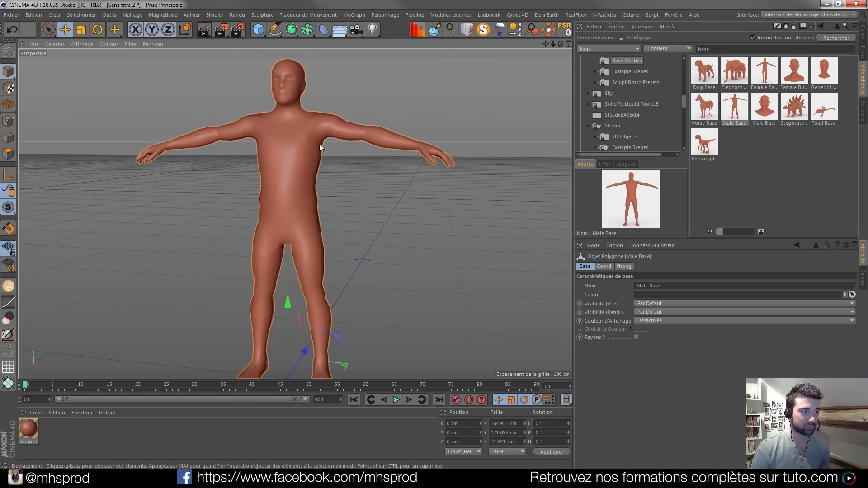
- Delete the sculpt material's texture tag from the Male Base object and keep the mesh selected
{"action": "middle_click_drag", "start_coordinate": [296, 138], "coordinate": [315, 147], "text": "alt"}
{"action": "left_click_drag", "start_coordinate": [315, 148], "coordinate": [319, 177], "text": "alt"}
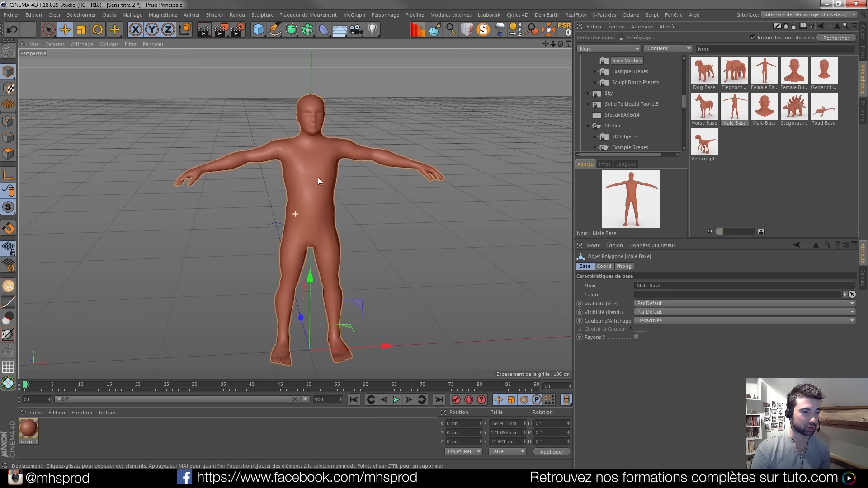
{"action": "left_click", "coordinate": [862, 40]}
{"action": "left_click", "coordinate": [657, 38]}
{"action": "key", "text": "Delete"}
{"action": "left_click", "coordinate": [600, 37]}
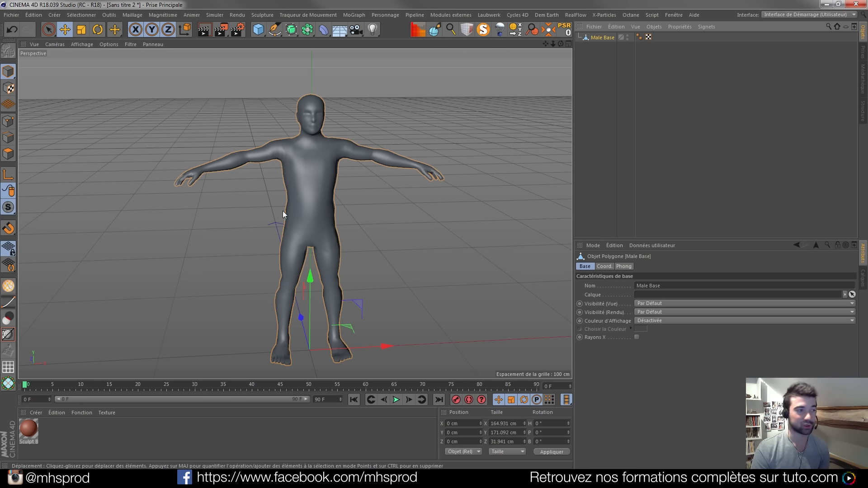
{"action": "scroll", "coordinate": [327, 196], "scroll_direction": "up", "scroll_amount": 2}
{"action": "middle_click_drag", "start_coordinate": [301, 195], "coordinate": [289, 185], "text": "alt"}
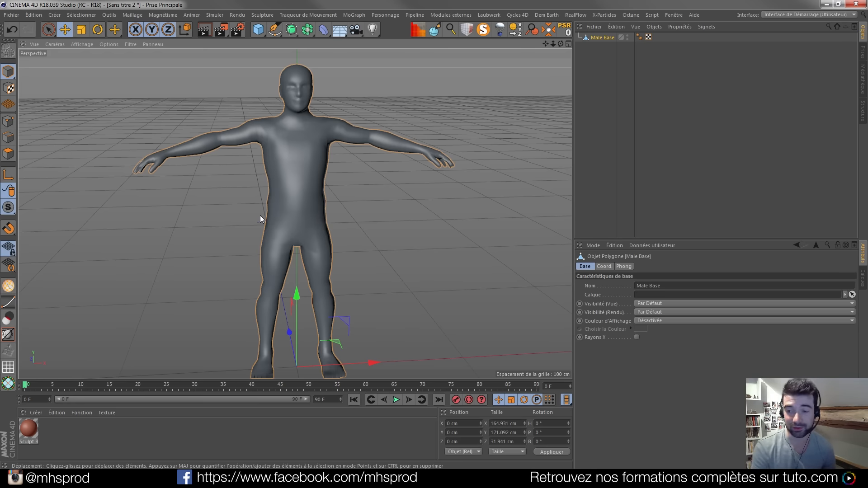
- Switch the Male Base mesh to polygon mode and examine the polygon layout of the torso and right arm
{"action": "left_click", "coordinate": [8, 154]}
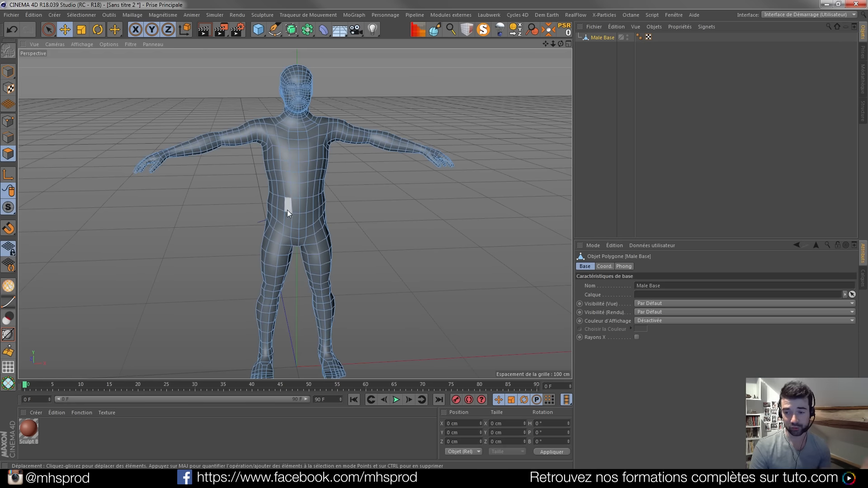
{"action": "scroll", "coordinate": [285, 203], "scroll_direction": "up", "scroll_amount": 5}
{"action": "middle_click_drag", "start_coordinate": [299, 134], "coordinate": [392, 188], "text": "alt"}
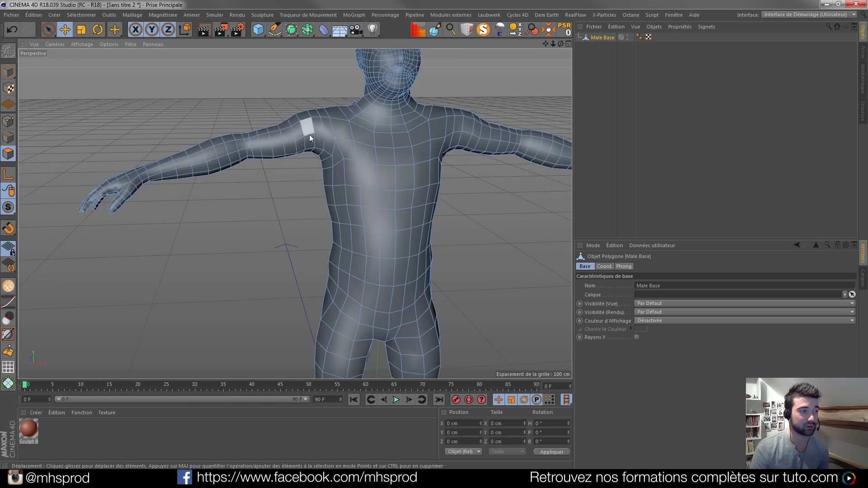
{"action": "left_click_drag", "start_coordinate": [309, 134], "coordinate": [381, 140], "text": "alt"}
{"action": "scroll", "coordinate": [263, 167], "scroll_direction": "up", "scroll_amount": 2}
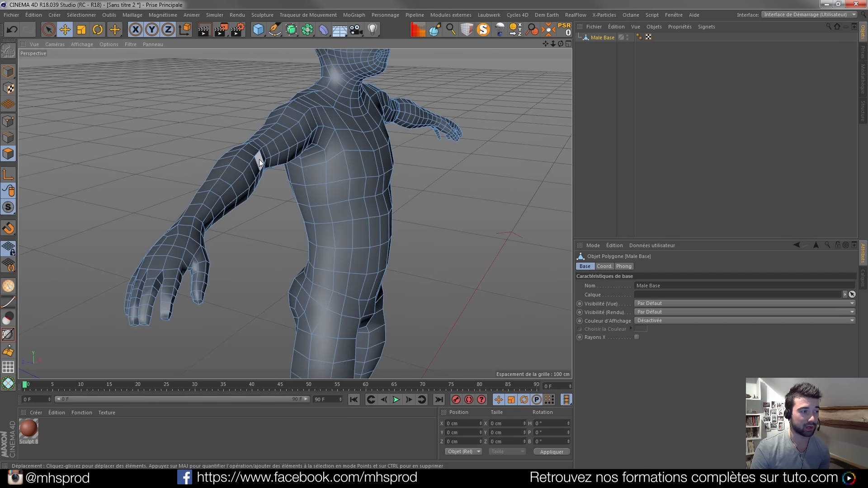
{"action": "left_click_drag", "start_coordinate": [260, 162], "coordinate": [341, 174], "text": "alt"}
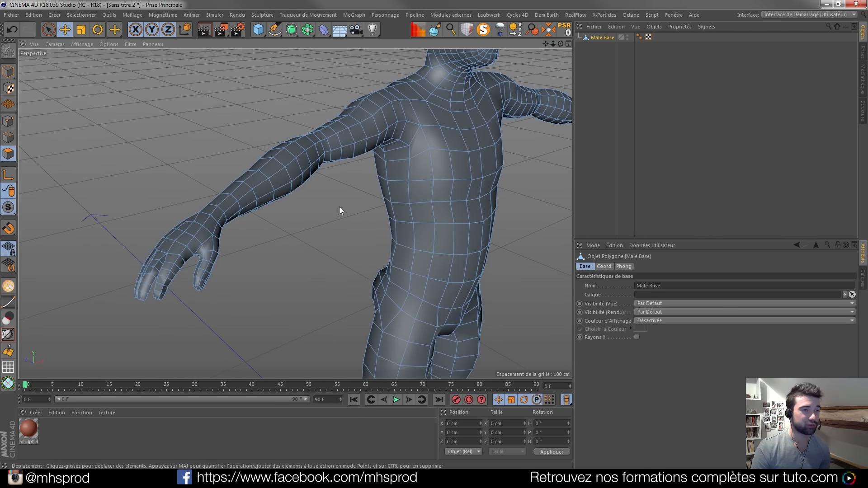
{"action": "left_click_drag", "start_coordinate": [425, 203], "coordinate": [424, 200], "text": "alt"}
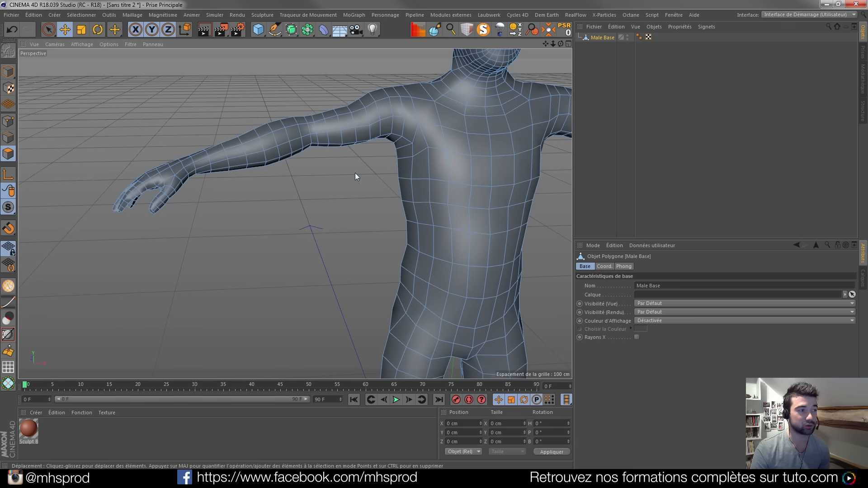
- Select the figure's right forearm and hand polygons on all sides with the Rectangle Selection, visible-only limit off
{"action": "left_click", "coordinate": [48, 30]}
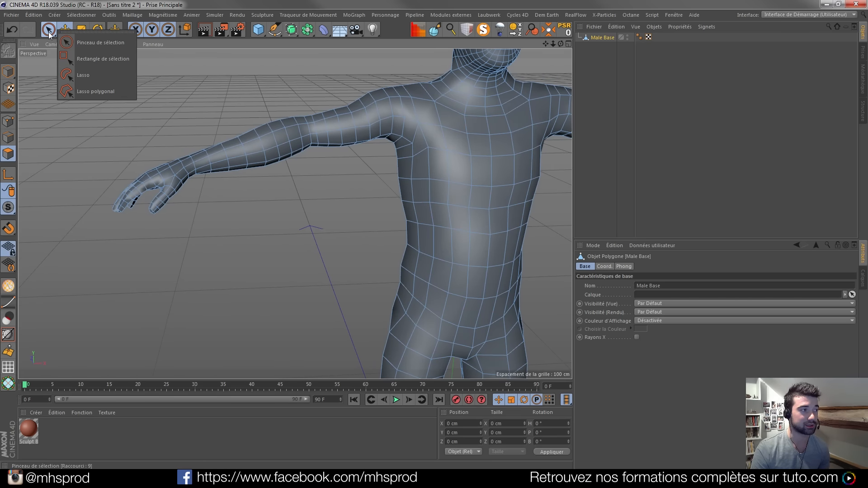
{"action": "left_click", "coordinate": [76, 59]}
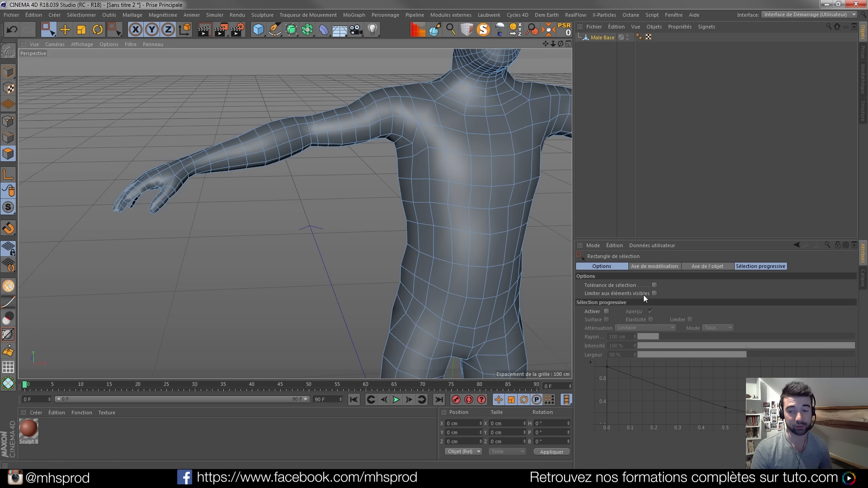
{"action": "scroll", "coordinate": [270, 178], "scroll_direction": "down", "scroll_amount": 3}
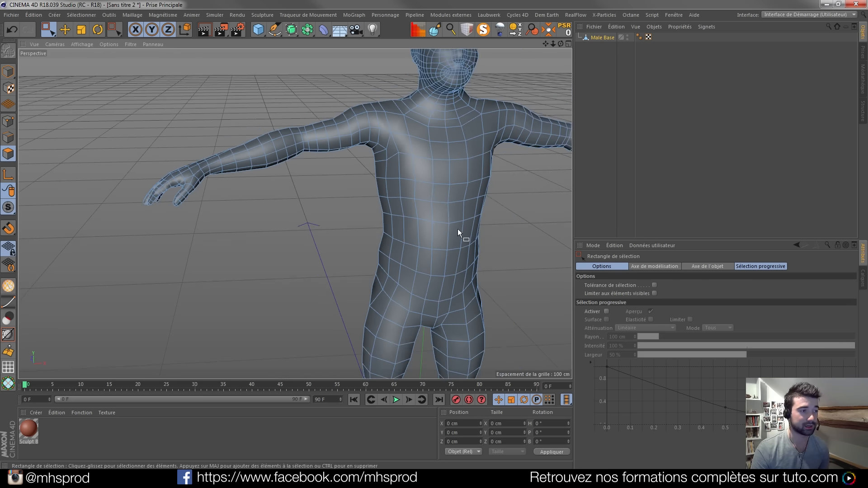
{"action": "scroll", "coordinate": [460, 232], "scroll_direction": "down", "scroll_amount": 2}
{"action": "middle_click_drag", "start_coordinate": [449, 219], "coordinate": [424, 233], "text": "alt"}
{"action": "left_click_drag", "start_coordinate": [186, 117], "coordinate": [333, 281]}
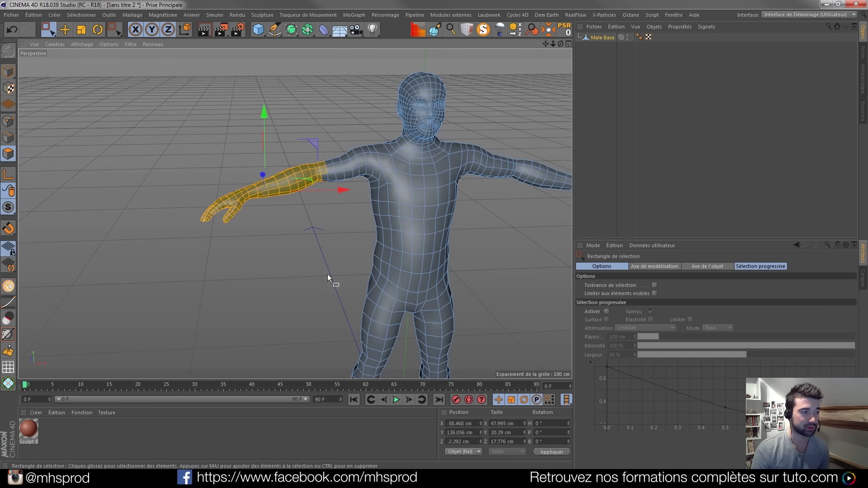
{"action": "left_click_drag", "start_coordinate": [321, 198], "coordinate": [323, 131], "text": "alt"}
{"action": "left_click_drag", "start_coordinate": [182, 155], "coordinate": [521, 295]}
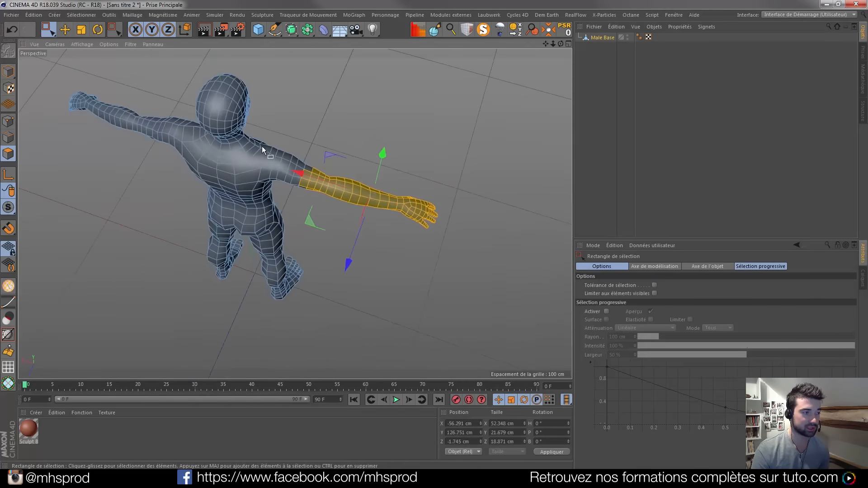
- Remove the stray upper-arm polygons above the elbow from the right forearm selection
{"action": "scroll", "coordinate": [278, 146], "scroll_direction": "up", "scroll_amount": 4}
{"action": "left_click_drag", "start_coordinate": [322, 213], "coordinate": [326, 207], "text": "alt"}
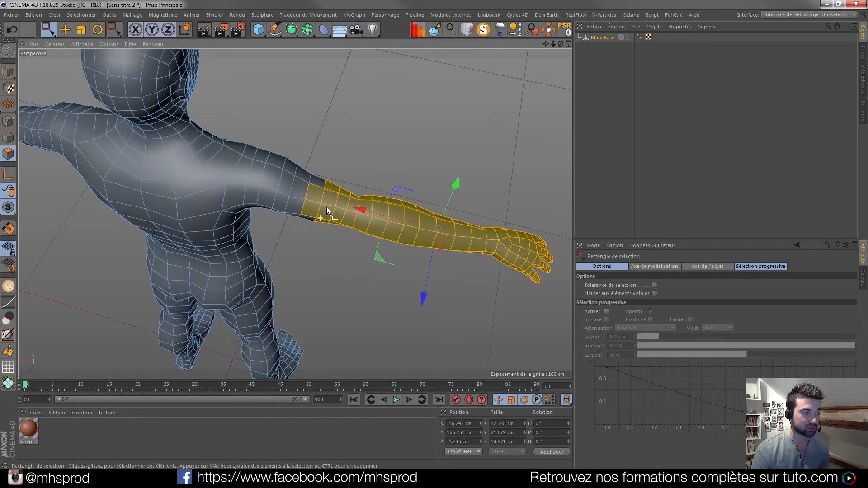
{"action": "left_click", "coordinate": [65, 36]}
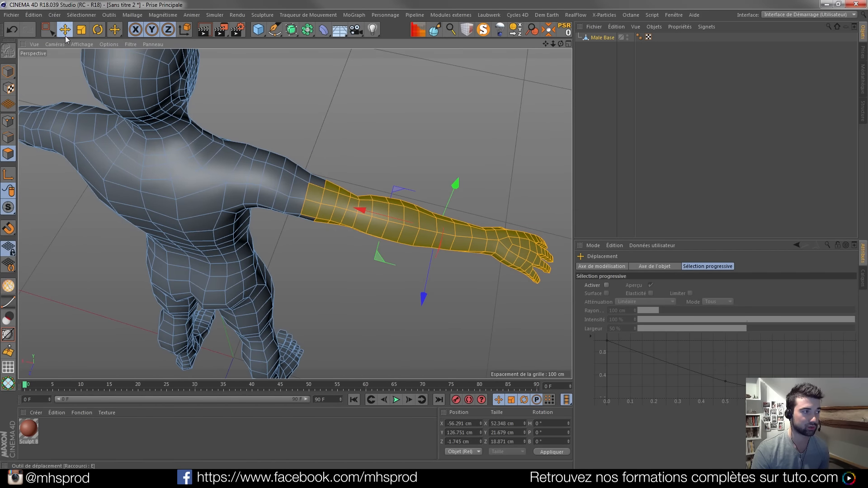
{"action": "left_click", "coordinate": [313, 193], "text": "ctrl"}
{"action": "left_click", "coordinate": [310, 209], "text": "ctrl"}
{"action": "left_click_drag", "start_coordinate": [305, 221], "coordinate": [136, 163], "text": "alt"}
{"action": "scroll", "coordinate": [343, 199], "scroll_direction": "down", "scroll_amount": 4}
{"action": "middle_click_drag", "start_coordinate": [343, 199], "coordinate": [330, 206], "text": "alt"}
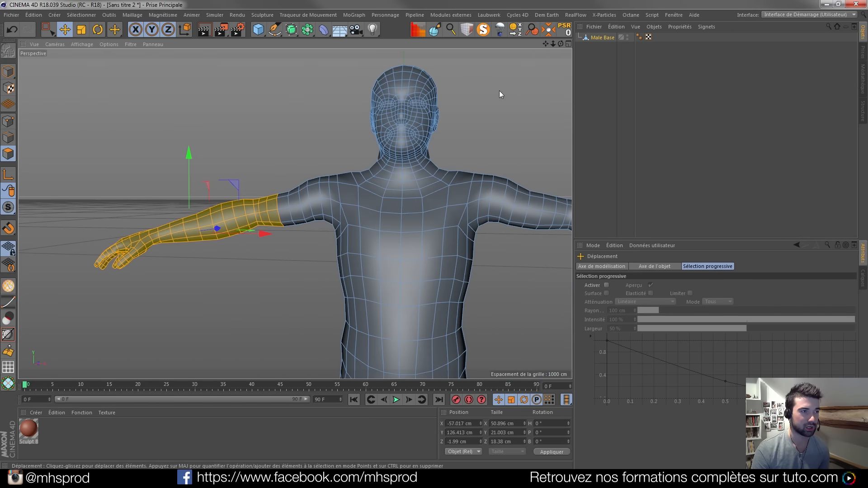
- Split the selected right forearm off the body into its own object and switch to model mode
{"action": "left_click", "coordinate": [467, 31]}
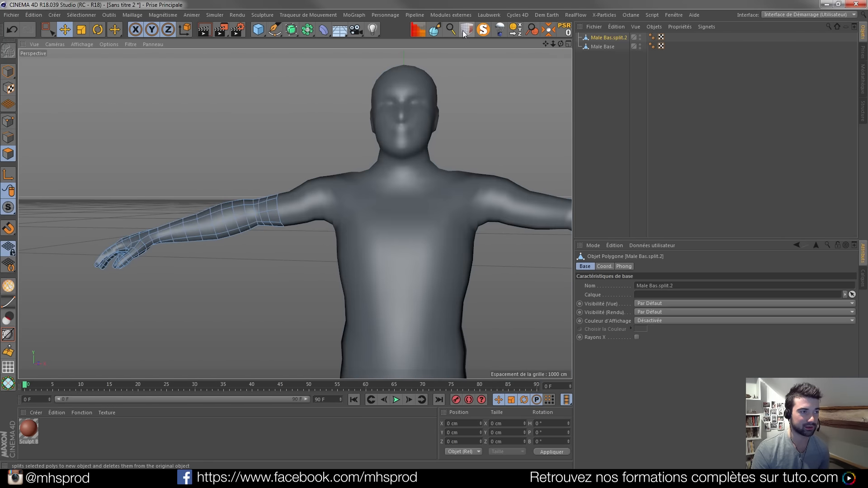
{"action": "left_click", "coordinate": [610, 37]}
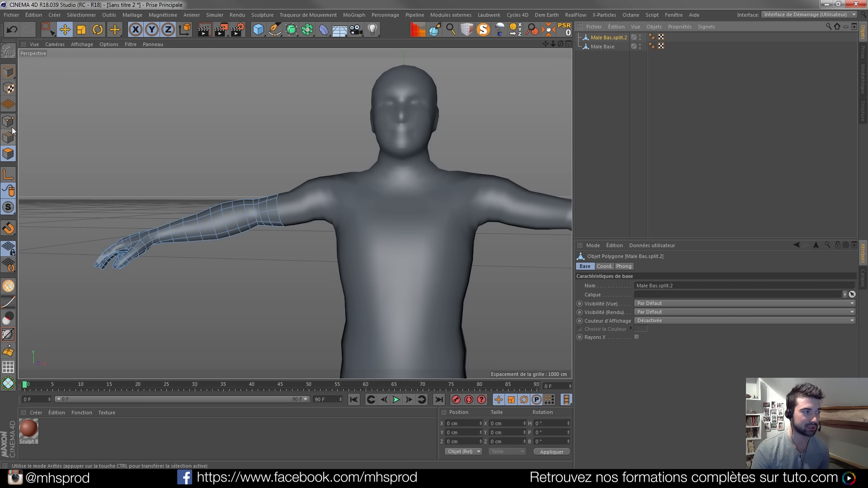
{"action": "left_click", "coordinate": [8, 73]}
- Try moving the detached right forearm away from the elbow, and undo the move
{"action": "left_click_drag", "start_coordinate": [266, 235], "coordinate": [242, 203]}
{"action": "key", "text": "ctrl+z"}
{"action": "key", "text": "ctrl+z"}
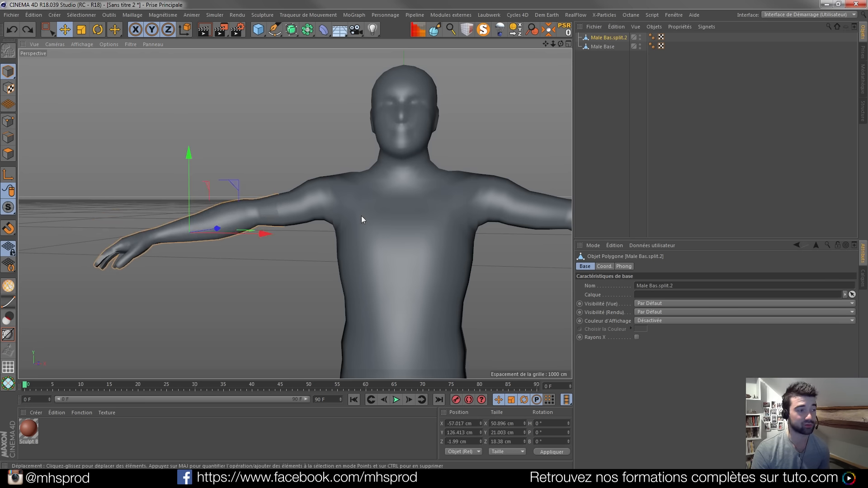
- Rotate the detached right forearm to a heading of 48° and a bank of about 19.6°
{"action": "key", "text": "r"}
{"action": "mouse_move", "coordinate": [212, 237]}
{"action": "left_mouse_down"}
{"action": "mouse_move", "coordinate": [233, 239]}
{"action": "mouse_move", "coordinate": [226, 246]}
{"action": "left_mouse_up"}
{"action": "left_click_drag", "start_coordinate": [150, 225], "coordinate": [140, 212]}
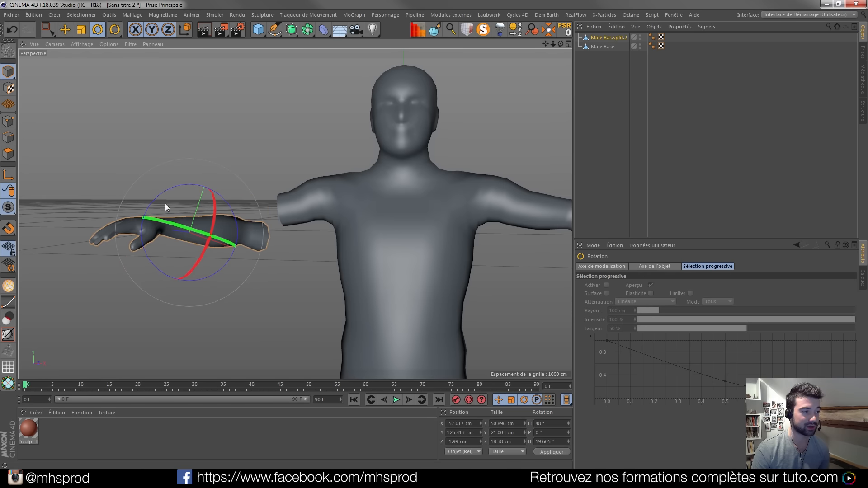
- Move the rotated forearm away from the elbow to about X -53, Y 137.8, Z -25.1 cm
{"action": "left_click", "coordinate": [69, 33]}
{"action": "left_click_drag", "start_coordinate": [159, 247], "coordinate": [185, 273], "text": "alt"}
{"action": "left_click_drag", "start_coordinate": [105, 273], "coordinate": [417, 273]}
{"action": "middle_click_drag", "start_coordinate": [416, 272], "coordinate": [288, 216], "text": "alt"}
{"action": "right_click_drag", "start_coordinate": [288, 215], "coordinate": [288, 275], "text": "alt"}
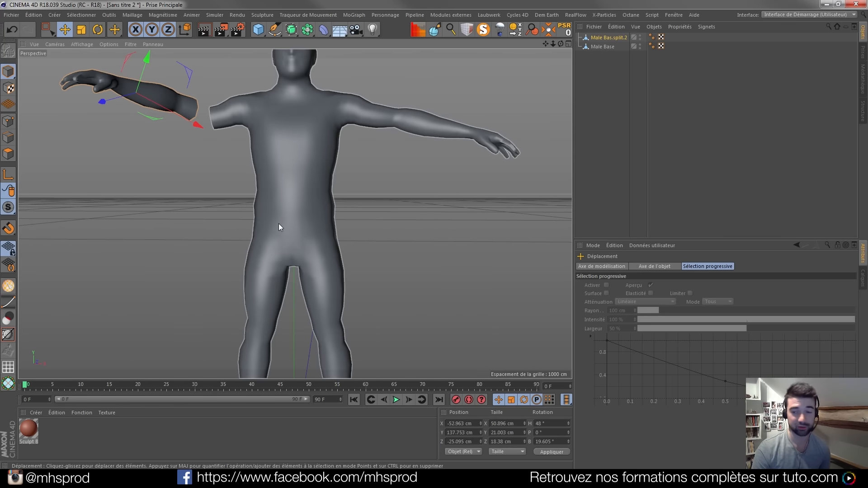
{"action": "left_click_drag", "start_coordinate": [286, 198], "coordinate": [285, 174], "text": "alt"}
- Select the head and neck polygons of the Male Base body with the Rectangle Selection in polygon mode
{"action": "left_click", "coordinate": [47, 31]}
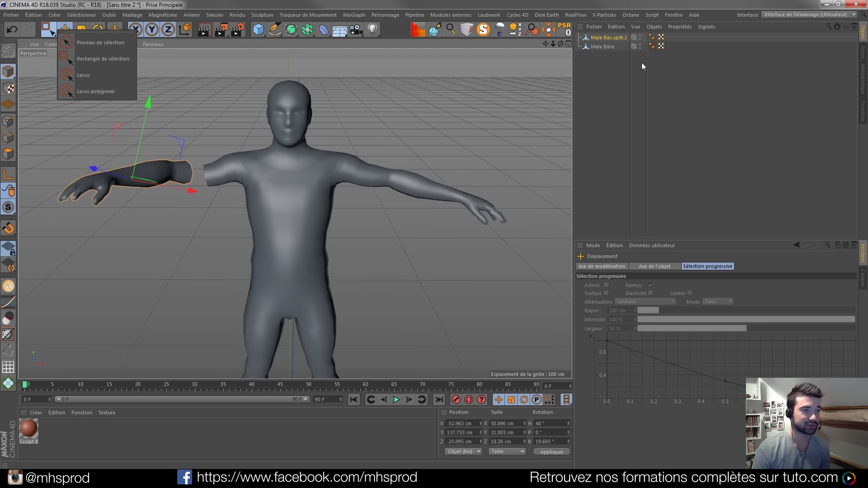
{"action": "left_click", "coordinate": [103, 59]}
{"action": "left_click", "coordinate": [594, 45]}
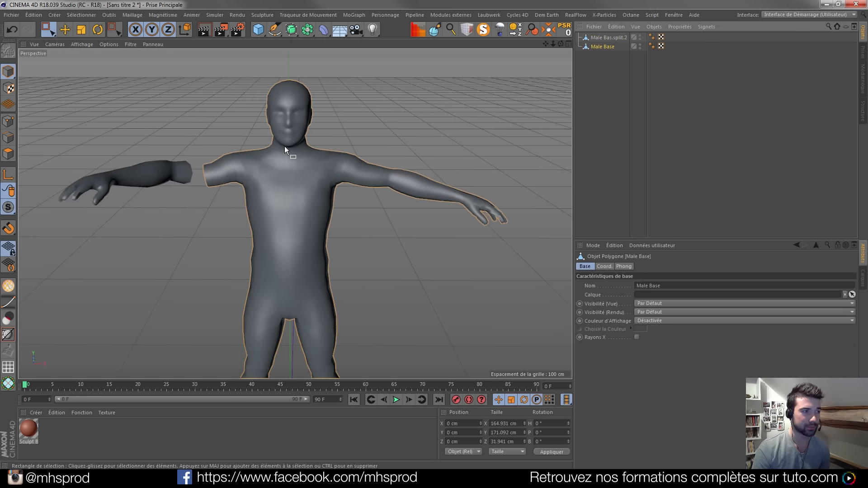
{"action": "left_click_drag", "start_coordinate": [284, 146], "coordinate": [289, 141], "text": "alt"}
{"action": "left_click", "coordinate": [8, 153]}
{"action": "left_click_drag", "start_coordinate": [249, 67], "coordinate": [334, 153]}
- Deselect the extra shoulder polygons at the back and sides of the neck from the head selection
{"action": "left_click_drag", "start_coordinate": [275, 150], "coordinate": [235, 107], "text": "alt"}
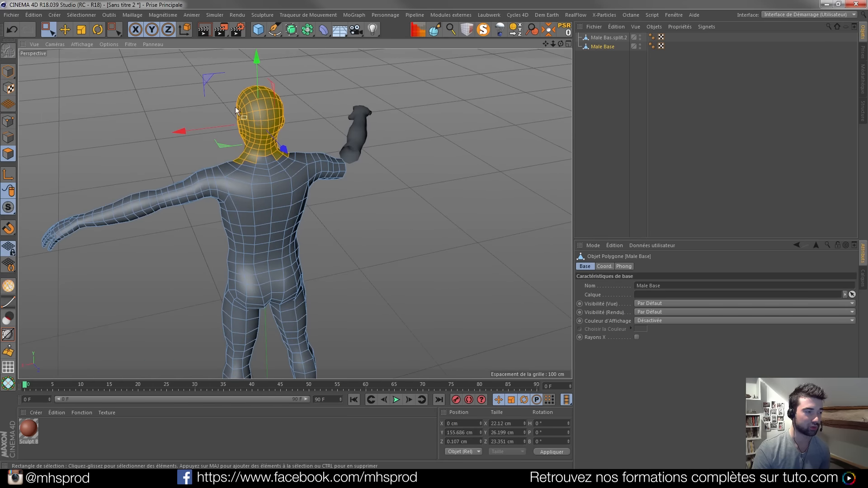
{"action": "left_click", "coordinate": [67, 31]}
{"action": "scroll", "coordinate": [246, 166], "scroll_direction": "up", "scroll_amount": 3}
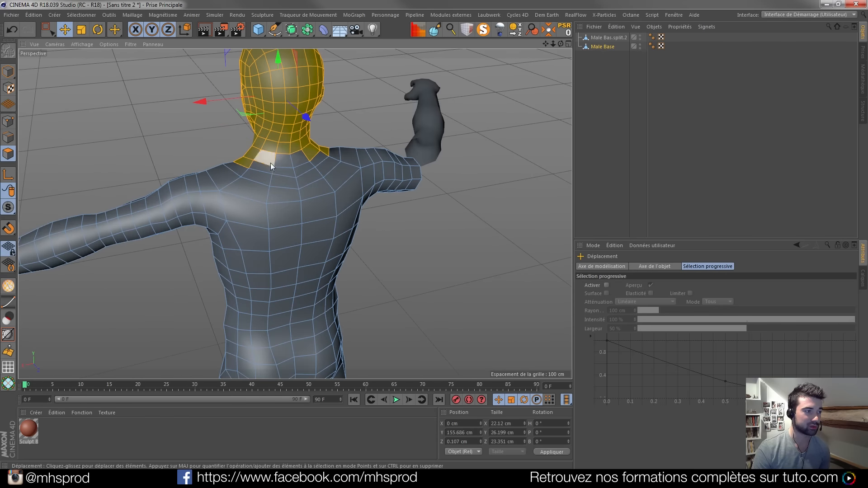
{"action": "left_click", "coordinate": [246, 163], "text": "ctrl"}
{"action": "left_click_drag", "start_coordinate": [268, 173], "coordinate": [182, 200], "text": "alt"}
{"action": "mouse_move", "coordinate": [333, 161]}
{"action": "left_mouse_down"}
{"action": "mouse_move", "coordinate": [347, 160]}
{"action": "mouse_move", "coordinate": [302, 156]}
{"action": "mouse_move", "coordinate": [340, 160]}
{"action": "left_mouse_up"}
{"action": "key", "text": "ctrl+z"}
{"action": "left_click", "coordinate": [330, 161], "text": "ctrl"}
{"action": "left_click", "coordinate": [348, 174], "text": "ctrl"}
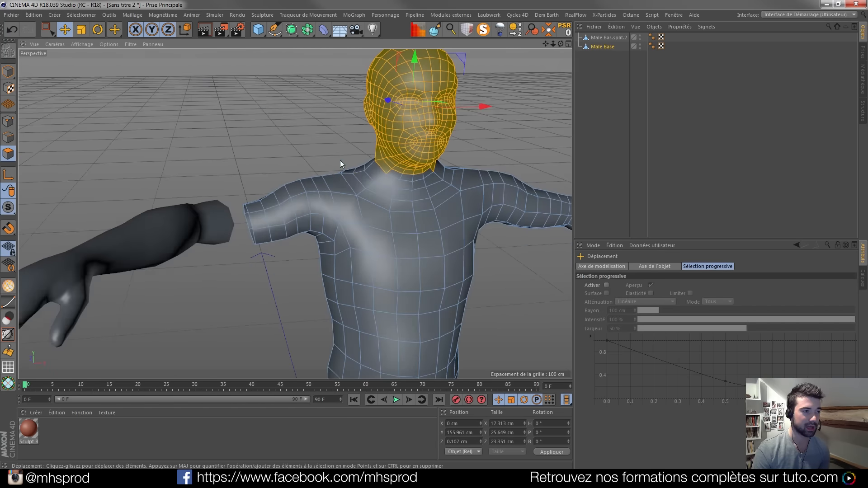
- Add the missing front neck polygons to the head selection and split the head into its own object
{"action": "left_click_drag", "start_coordinate": [402, 183], "coordinate": [358, 171], "text": "alt"}
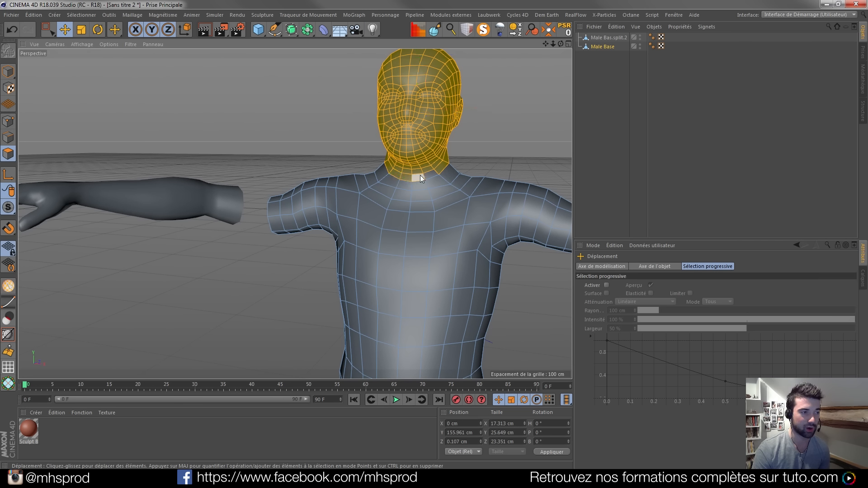
{"action": "left_click", "coordinate": [432, 173], "text": "shift"}
{"action": "mouse_move", "coordinate": [423, 208]}
{"action": "left_mouse_down", "text": "shift"}
{"action": "mouse_move", "coordinate": [406, 310]}
{"action": "mouse_move", "coordinate": [398, 269]}
{"action": "mouse_move", "coordinate": [448, 300]}
{"action": "mouse_move", "coordinate": [401, 290]}
{"action": "mouse_move", "coordinate": [412, 302]}
{"action": "left_mouse_up", "text": "shift"}
{"action": "mouse_move", "coordinate": [424, 222]}
{"action": "left_mouse_down", "text": "ctrl"}
{"action": "mouse_move", "coordinate": [376, 238]}
{"action": "mouse_move", "coordinate": [410, 262]}
{"action": "mouse_move", "coordinate": [416, 327]}
{"action": "mouse_move", "coordinate": [338, 283]}
{"action": "mouse_move", "coordinate": [350, 280]}
{"action": "left_mouse_up", "text": "ctrl"}
{"action": "middle_click_drag", "start_coordinate": [415, 215], "coordinate": [353, 251], "text": "alt"}
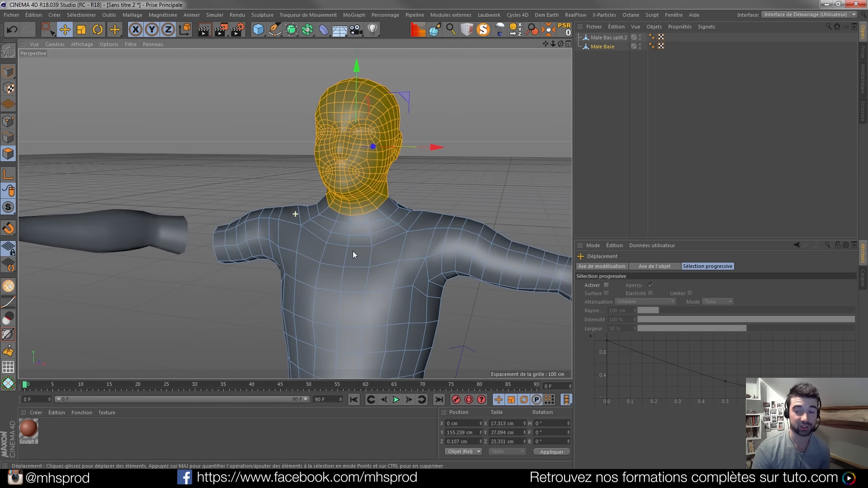
{"action": "mouse_move", "coordinate": [354, 252]}
{"action": "left_mouse_down", "text": "alt"}
{"action": "mouse_move", "coordinate": [336, 252]}
{"action": "mouse_move", "coordinate": [317, 277]}
{"action": "mouse_move", "coordinate": [472, 273]}
{"action": "mouse_move", "coordinate": [323, 273]}
{"action": "mouse_move", "coordinate": [346, 261]}
{"action": "left_mouse_up", "text": "alt"}
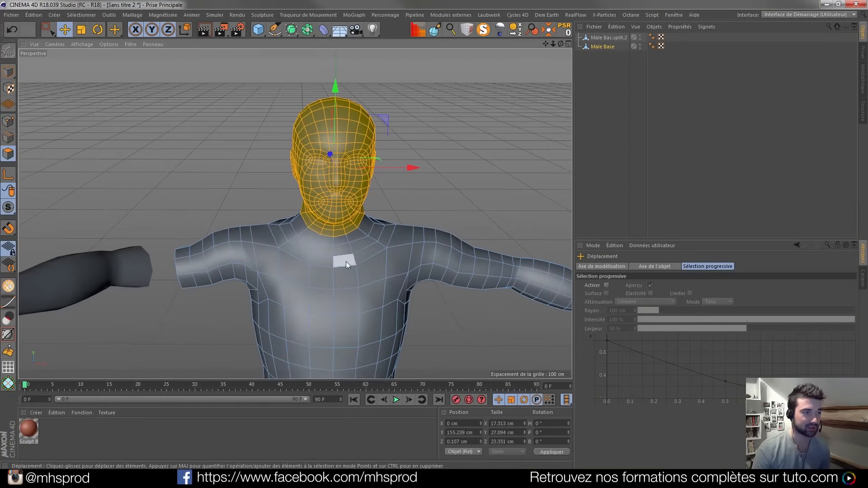
{"action": "left_click", "coordinate": [471, 33]}
{"action": "middle_click_drag", "start_coordinate": [375, 284], "coordinate": [294, 165], "text": "alt"}
- Select the figure's whole left arm on the Male Base body, up to the shoulder, with the Rectangle Selection
{"action": "left_click", "coordinate": [604, 57]}
{"action": "scroll", "coordinate": [383, 217], "scroll_direction": "down", "scroll_amount": 2}
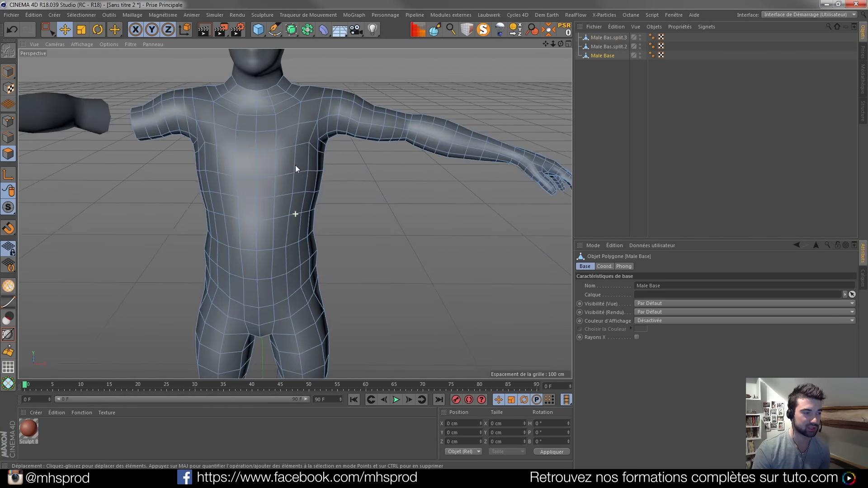
{"action": "scroll", "coordinate": [419, 145], "scroll_direction": "down", "scroll_amount": 2}
{"action": "middle_click_drag", "start_coordinate": [419, 145], "coordinate": [368, 191], "text": "alt"}
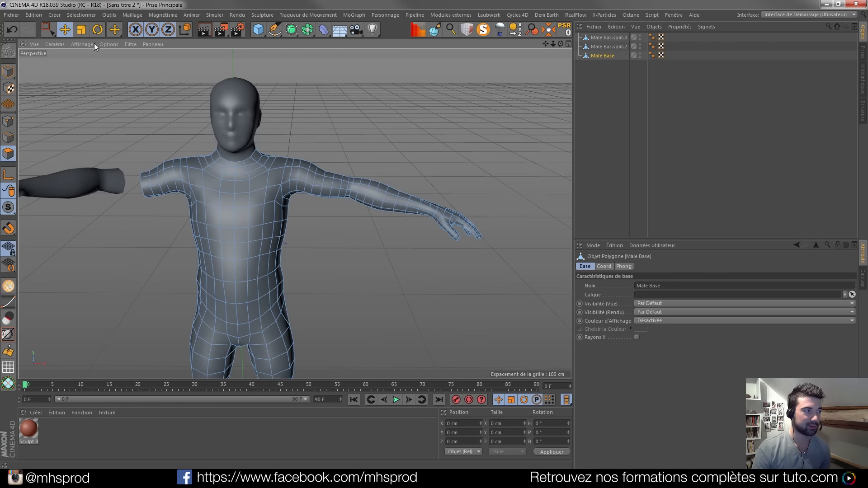
{"action": "left_click", "coordinate": [54, 30]}
{"action": "left_click_drag", "start_coordinate": [286, 107], "coordinate": [503, 268]}
{"action": "left_click_drag", "start_coordinate": [370, 190], "coordinate": [116, 86], "text": "alt"}
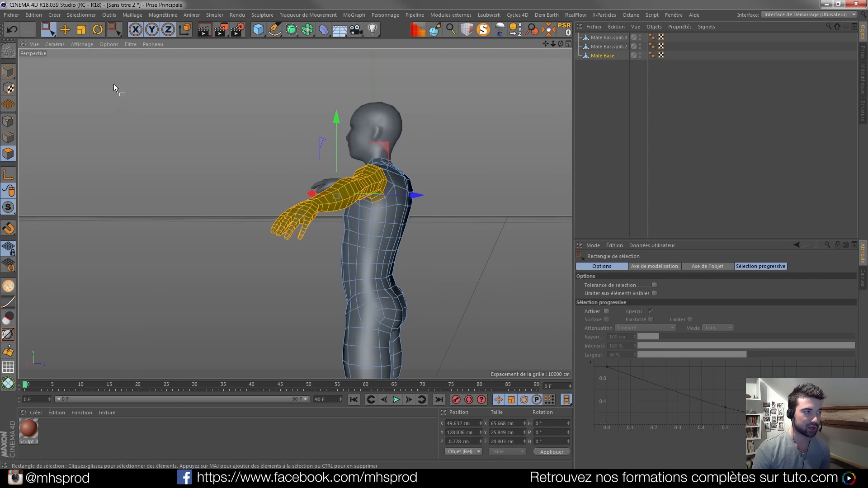
- Trim the left arm selection where it meets the torso and split the arm into its own object
{"action": "left_click", "coordinate": [65, 33]}
{"action": "scroll", "coordinate": [411, 230], "scroll_direction": "up", "scroll_amount": 4}
{"action": "left_click_drag", "start_coordinate": [355, 208], "coordinate": [358, 182], "text": "alt"}
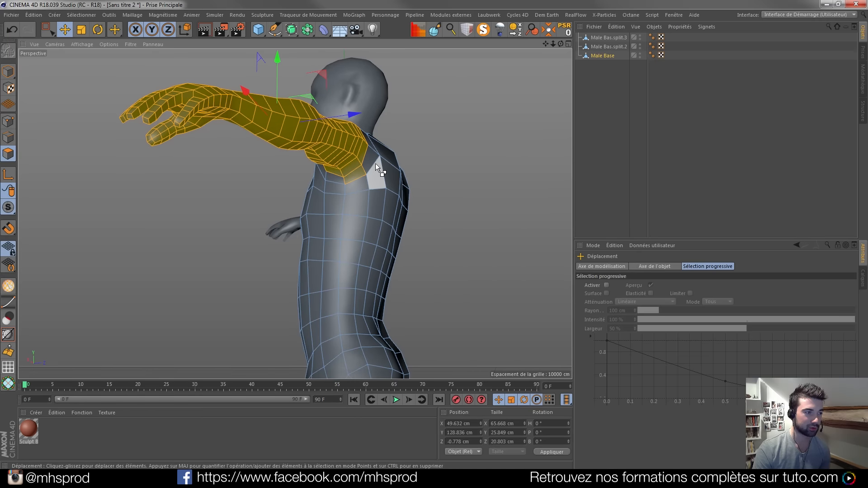
{"action": "left_click_drag", "start_coordinate": [367, 179], "coordinate": [456, 195], "text": "alt"}
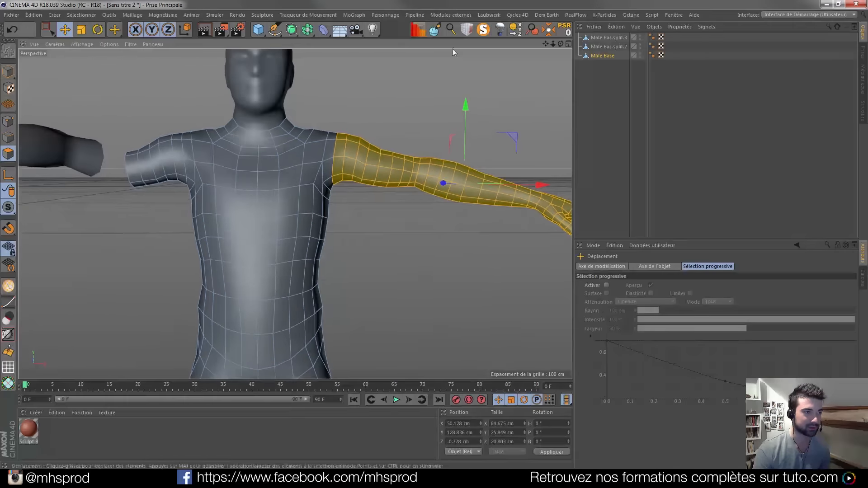
{"action": "left_click", "coordinate": [467, 30]}
{"action": "scroll", "coordinate": [386, 215], "scroll_direction": "down", "scroll_amount": 3}
{"action": "middle_click_drag", "start_coordinate": [291, 208], "coordinate": [332, 185], "text": "alt"}
{"action": "scroll", "coordinate": [335, 206], "scroll_direction": "down", "scroll_amount": 3}
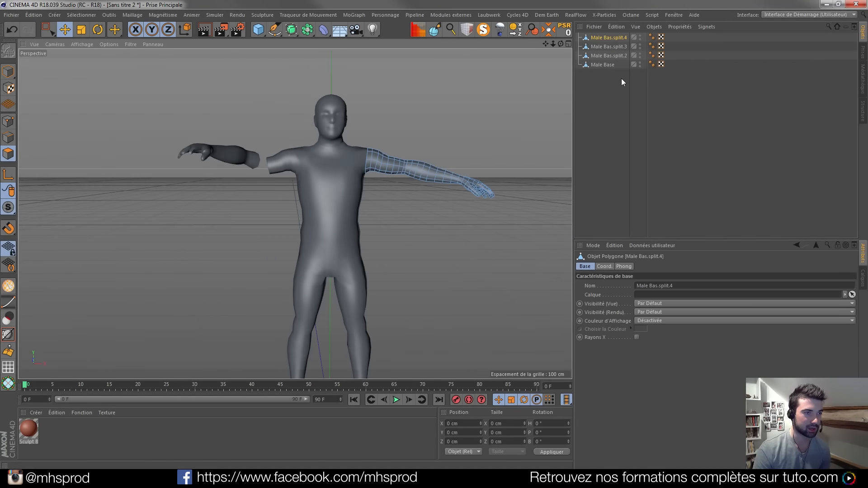
- Select the abdomen of the Male Base body, from below the chest to the hips, with the Rectangle Selection
{"action": "left_click", "coordinate": [605, 65]}
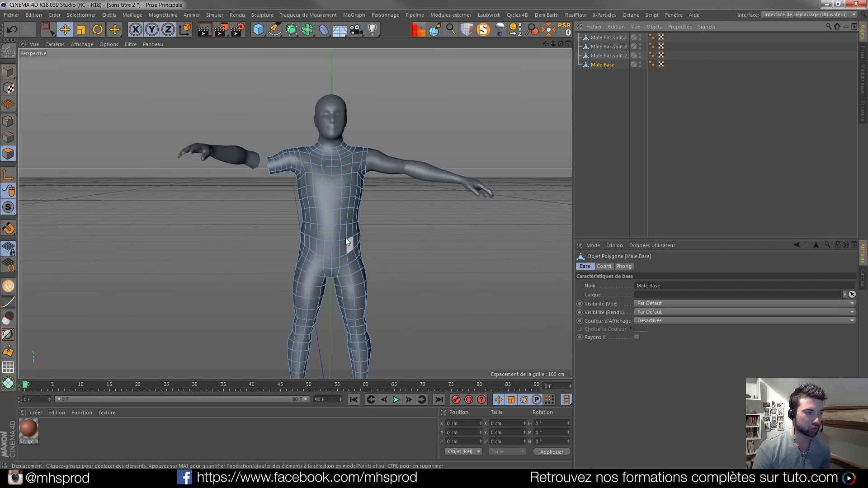
{"action": "left_click", "coordinate": [54, 30]}
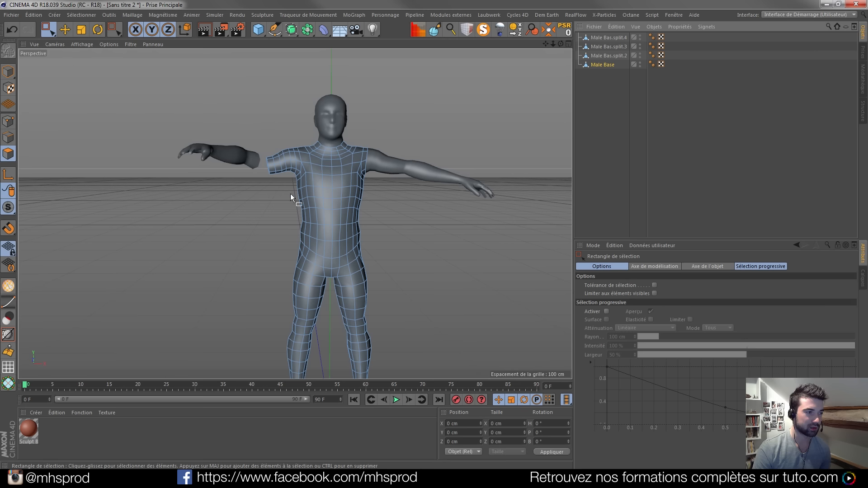
{"action": "left_click_drag", "start_coordinate": [266, 197], "coordinate": [401, 261]}
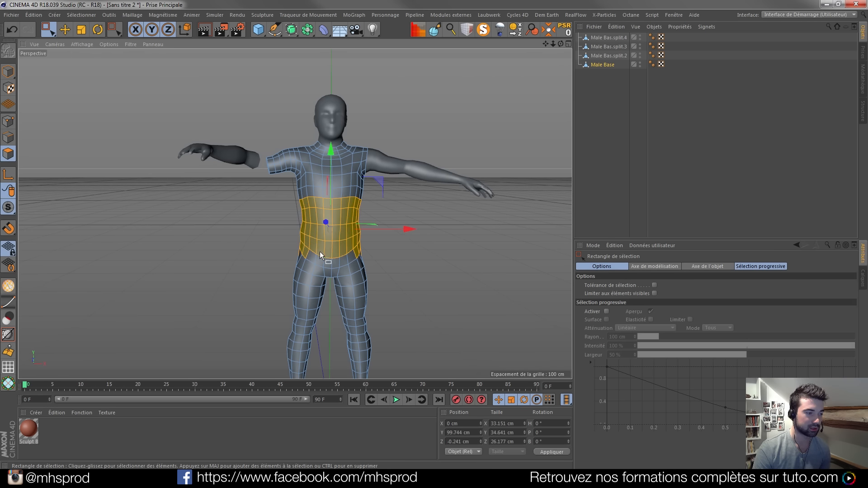
- Add the missing polygons at the lower back and sides of the hips to the abdomen selection
{"action": "scroll", "coordinate": [320, 253], "scroll_direction": "up", "scroll_amount": 2}
{"action": "key", "text": "e"}
{"action": "left_click_drag", "start_coordinate": [322, 256], "coordinate": [190, 280], "text": "alt"}
{"action": "left_click", "coordinate": [386, 270], "text": "shift"}
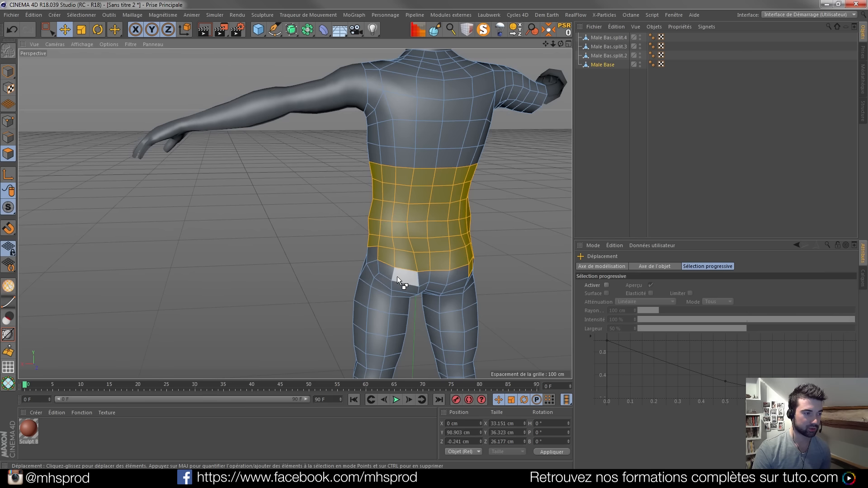
{"action": "left_click_drag", "start_coordinate": [476, 267], "coordinate": [500, 260], "text": "alt"}
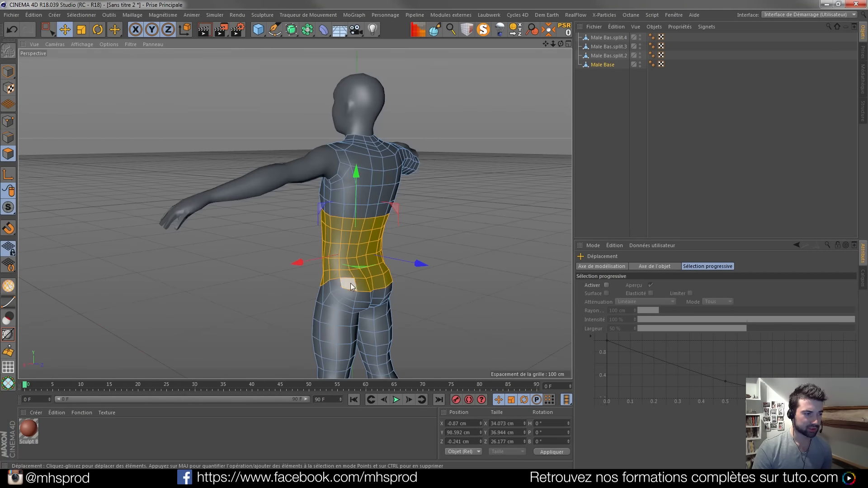
{"action": "left_click_drag", "start_coordinate": [337, 284], "coordinate": [142, 291], "text": "alt"}
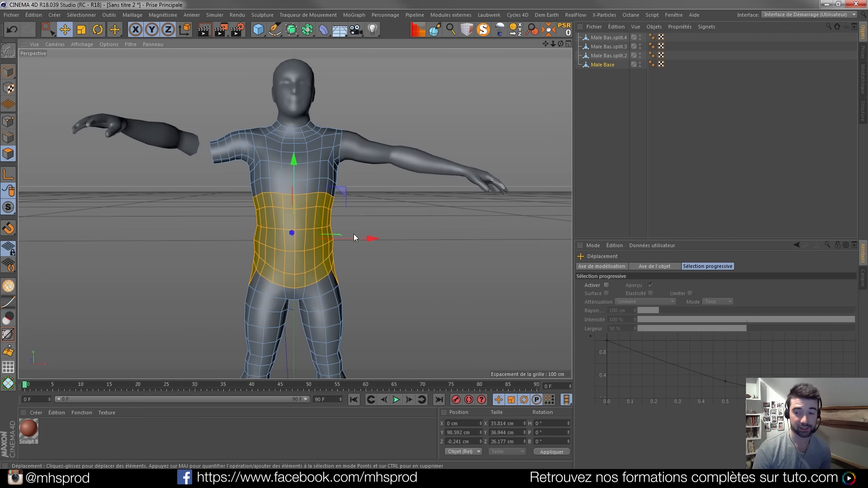
- Split the selected abdomen polygons off the Male Base into their own object
{"action": "scroll", "coordinate": [293, 247], "scroll_direction": "up", "scroll_amount": 4}
{"action": "scroll", "coordinate": [292, 248], "scroll_direction": "down", "scroll_amount": 5}
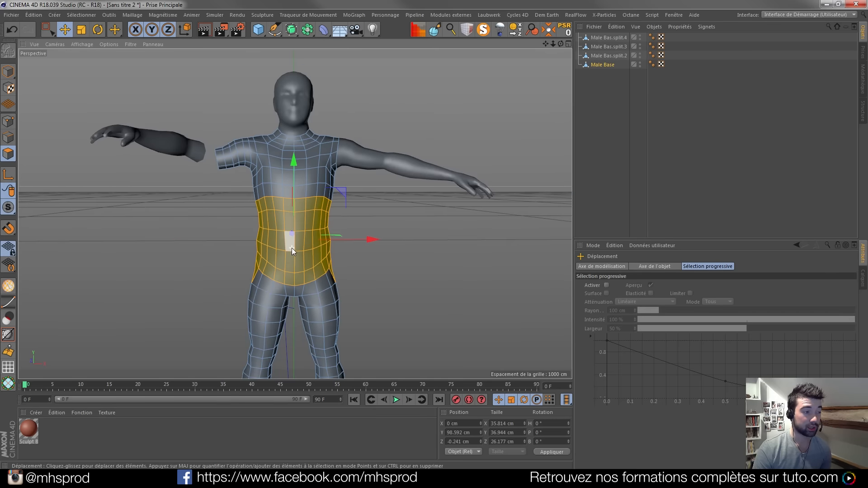
{"action": "middle_click_drag", "start_coordinate": [291, 267], "coordinate": [277, 230], "text": "alt"}
{"action": "scroll", "coordinate": [266, 212], "scroll_direction": "up", "scroll_amount": 4}
{"action": "left_click_drag", "start_coordinate": [266, 209], "coordinate": [253, 181], "text": "alt"}
{"action": "scroll", "coordinate": [274, 181], "scroll_direction": "down", "scroll_amount": 2}
{"action": "middle_click_drag", "start_coordinate": [275, 183], "coordinate": [292, 208], "text": "alt"}
{"action": "left_click_drag", "start_coordinate": [293, 208], "coordinate": [281, 203], "text": "alt"}
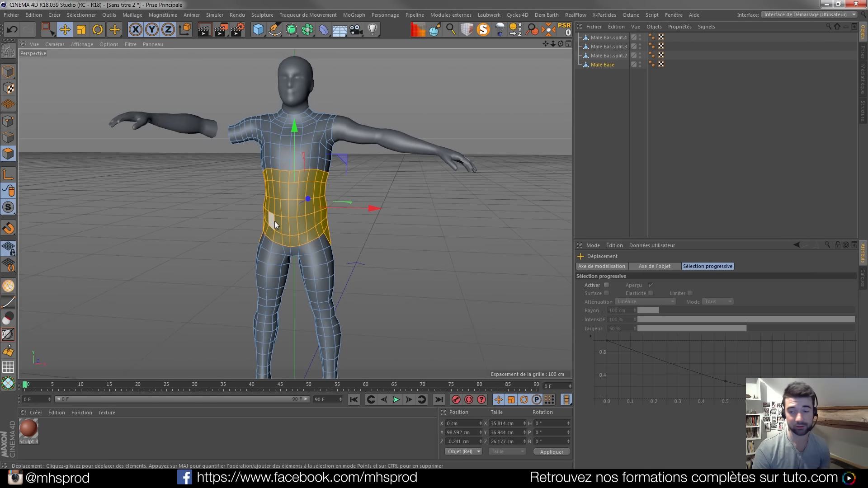
{"action": "scroll", "coordinate": [272, 221], "scroll_direction": "up", "scroll_amount": 1}
{"action": "scroll", "coordinate": [289, 212], "scroll_direction": "up", "scroll_amount": 2}
{"action": "left_click_drag", "start_coordinate": [290, 219], "coordinate": [296, 227], "text": "alt"}
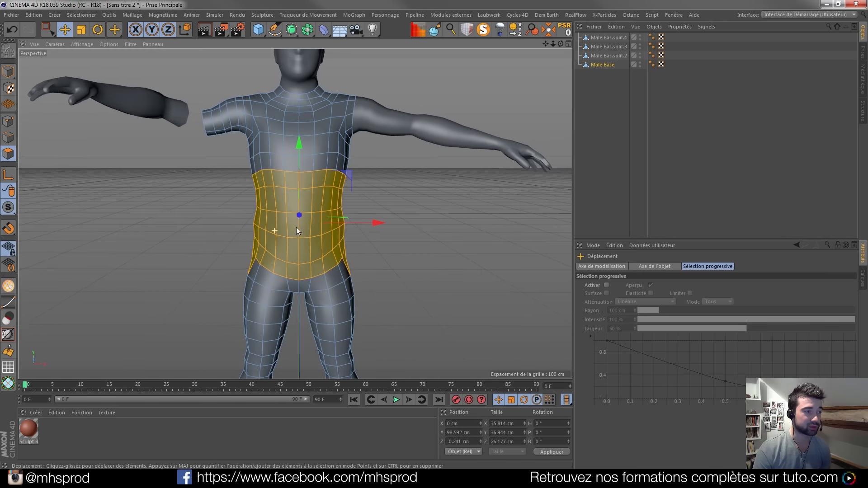
{"action": "left_click", "coordinate": [468, 31]}
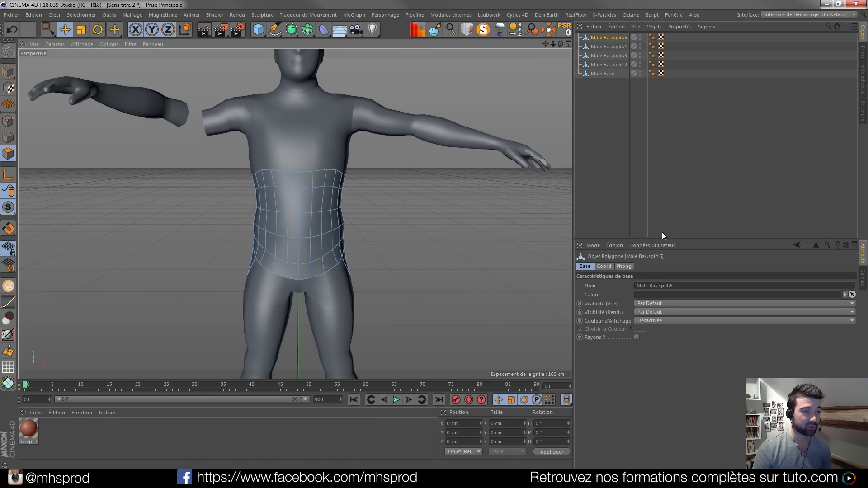
- Select the figure's lower right leg on the Male Base, from above the knee to the foot, with the Rectangle Selection
{"action": "left_click", "coordinate": [598, 74]}
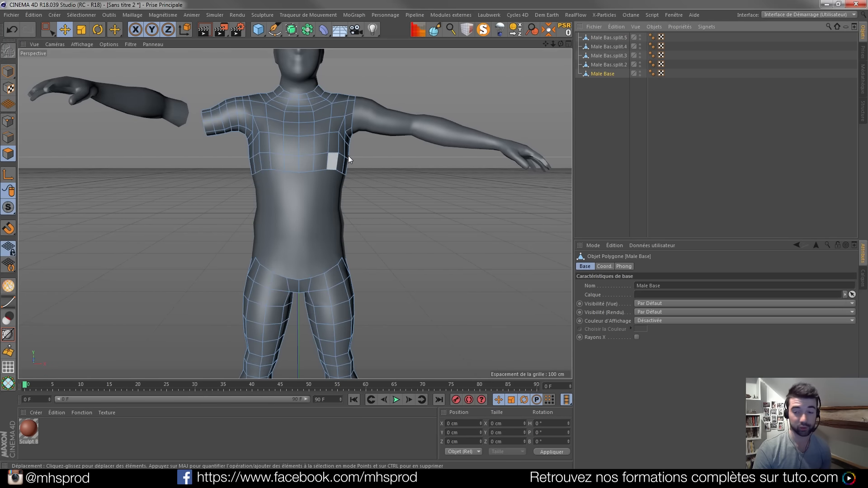
{"action": "middle_click_drag", "start_coordinate": [299, 227], "coordinate": [324, 186], "text": "alt"}
{"action": "left_click_drag", "start_coordinate": [324, 187], "coordinate": [276, 174], "text": "alt"}
{"action": "right_click_drag", "start_coordinate": [276, 174], "coordinate": [290, 257], "text": "alt"}
{"action": "middle_click_drag", "start_coordinate": [291, 257], "coordinate": [278, 206], "text": "alt"}
{"action": "left_click_drag", "start_coordinate": [278, 206], "coordinate": [245, 197], "text": "alt"}
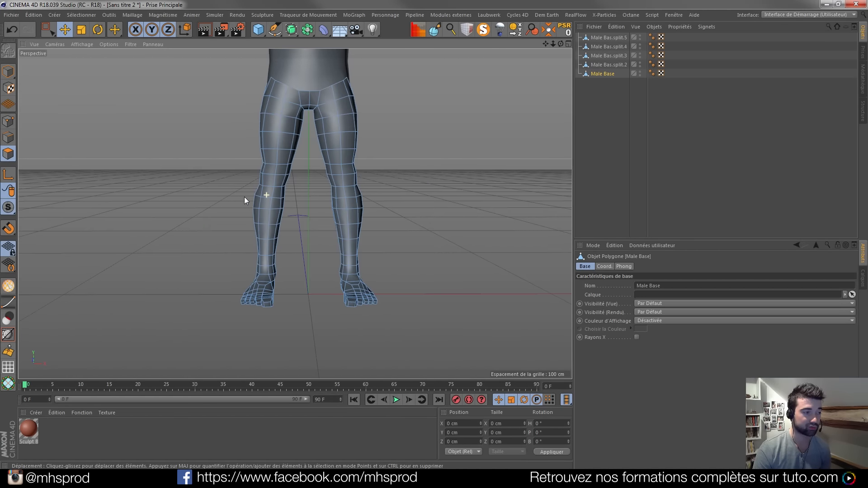
{"action": "key", "text": "0"}
{"action": "right_click_drag", "start_coordinate": [232, 217], "coordinate": [247, 250], "text": "alt"}
{"action": "left_click_drag", "start_coordinate": [215, 153], "coordinate": [310, 370]}
{"action": "left_click_drag", "start_coordinate": [275, 344], "coordinate": [375, 282], "text": "alt"}
- Complete the lower right leg selection along its upper edge above the knee and split it into its own object
{"action": "left_click", "coordinate": [65, 30]}
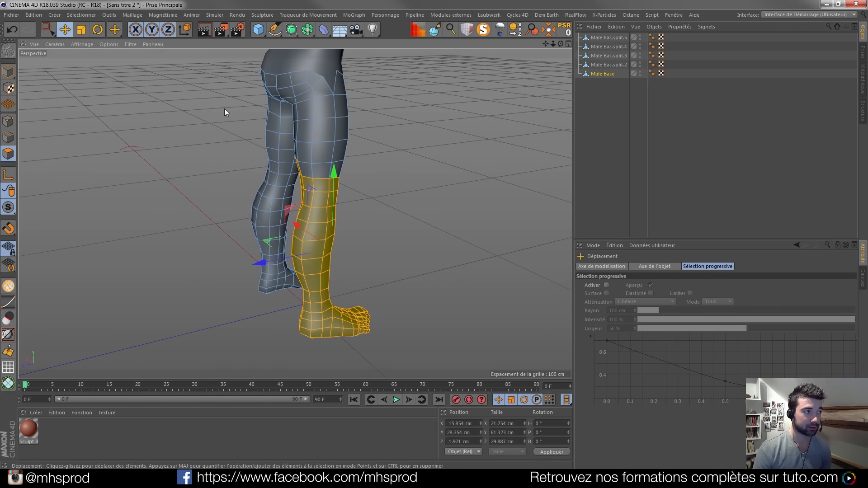
{"action": "left_click_drag", "start_coordinate": [332, 180], "coordinate": [302, 184], "text": "alt"}
{"action": "right_click_drag", "start_coordinate": [302, 184], "coordinate": [371, 182], "text": "alt"}
{"action": "left_click_drag", "start_coordinate": [300, 182], "coordinate": [318, 194], "text": "alt"}
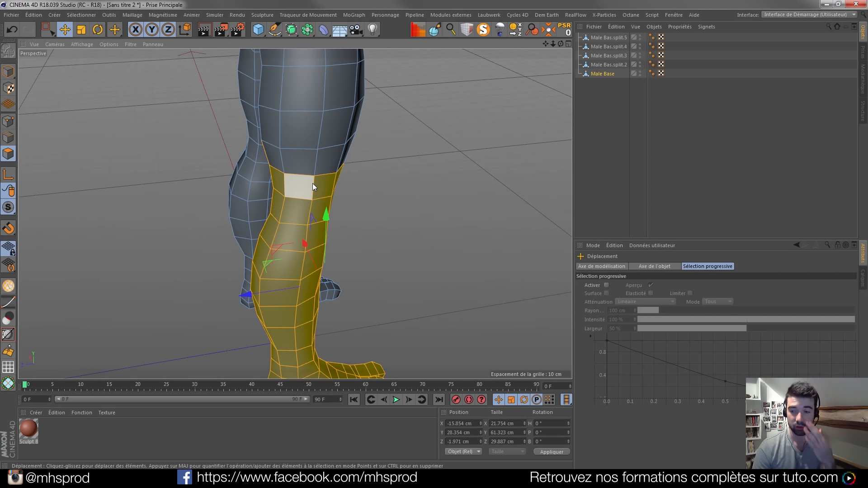
{"action": "left_click_drag", "start_coordinate": [303, 181], "coordinate": [231, 184], "text": "alt"}
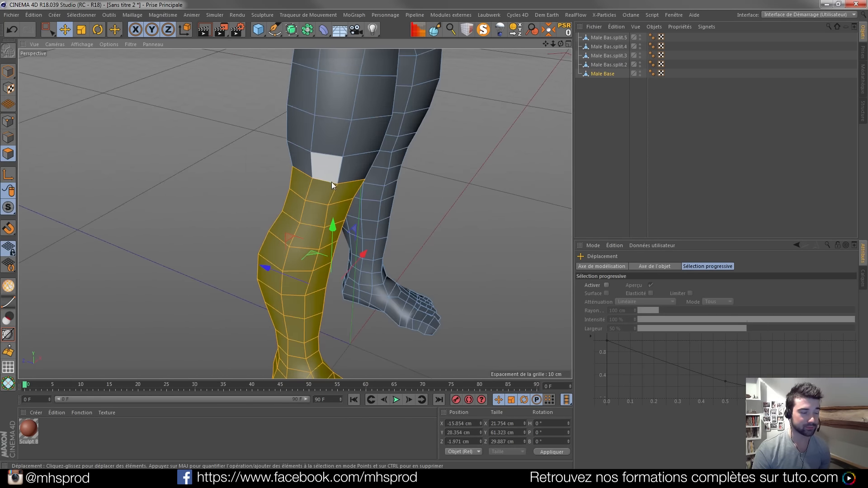
{"action": "scroll", "coordinate": [332, 182], "scroll_direction": "down", "scroll_amount": 3}
{"action": "mouse_move", "coordinate": [327, 181]}
{"action": "left_mouse_down", "text": "alt"}
{"action": "mouse_move", "coordinate": [354, 174]}
{"action": "mouse_move", "coordinate": [286, 150]}
{"action": "mouse_move", "coordinate": [329, 172]}
{"action": "mouse_move", "coordinate": [427, 189]}
{"action": "mouse_move", "coordinate": [319, 182]}
{"action": "left_mouse_up", "text": "alt"}
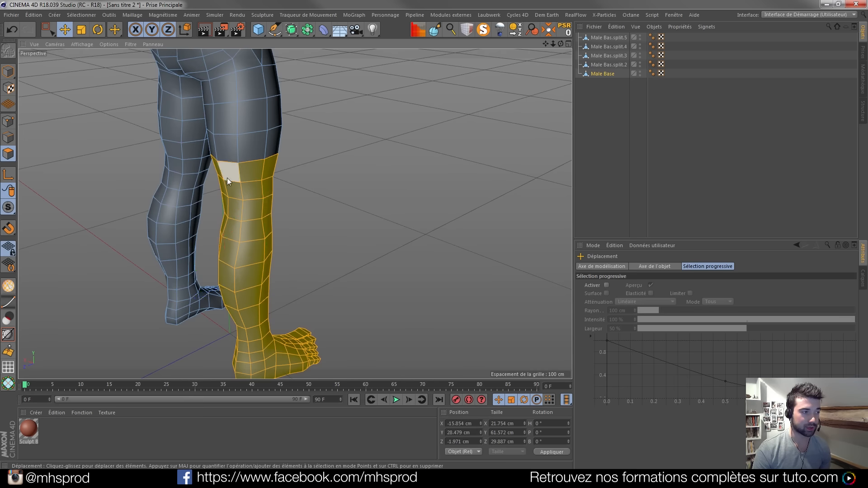
{"action": "left_click_drag", "start_coordinate": [268, 212], "coordinate": [338, 126], "text": "alt"}
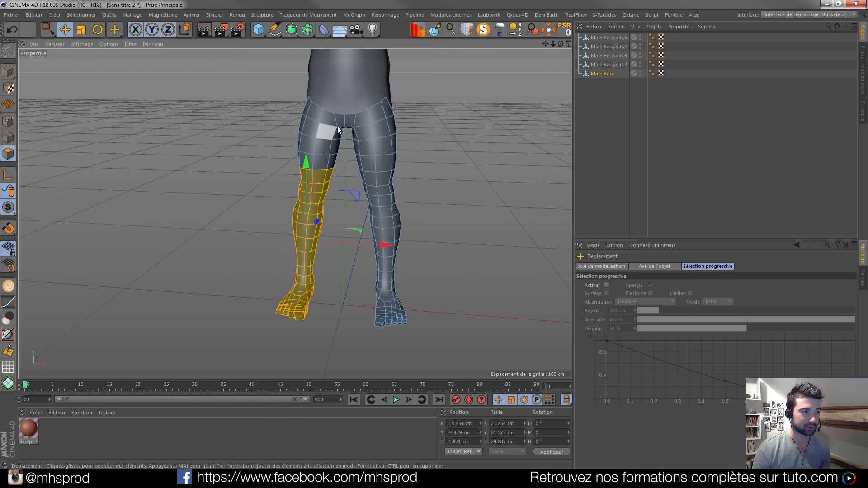
{"action": "middle_click_drag", "start_coordinate": [352, 132], "coordinate": [338, 168], "text": "alt"}
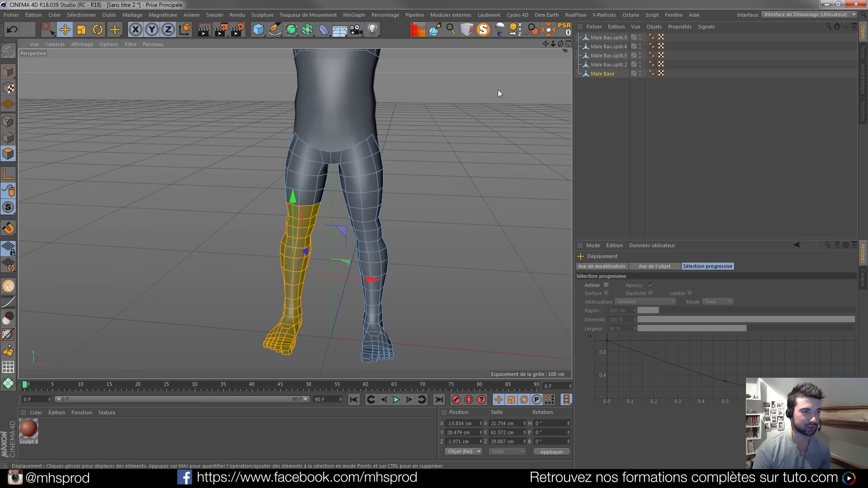
{"action": "left_click", "coordinate": [473, 29]}
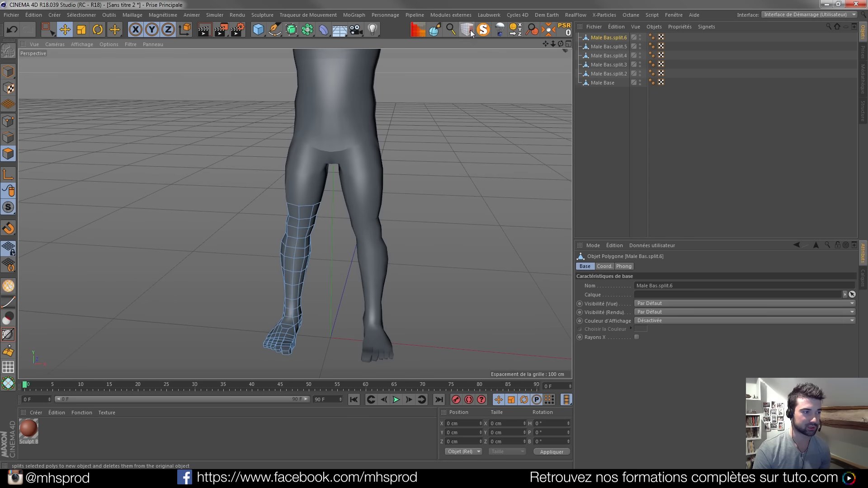
- Select the remaining right thigh polygons on the Male Base, including those at the hip and buttock, with the Rectangle Selection
{"action": "left_click", "coordinate": [580, 86]}
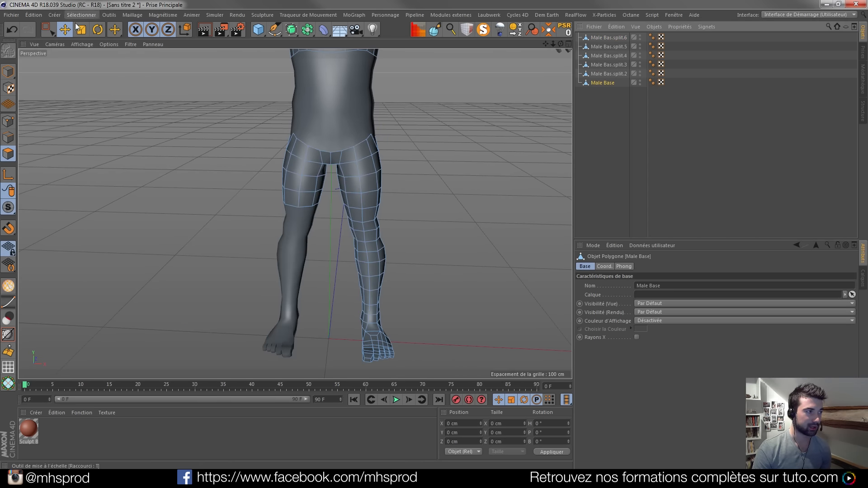
{"action": "left_click", "coordinate": [48, 32]}
{"action": "left_click_drag", "start_coordinate": [267, 148], "coordinate": [330, 236], "text": "alt"}
{"action": "left_click_drag", "start_coordinate": [270, 165], "coordinate": [503, 163], "text": "alt"}
{"action": "left_click_drag", "start_coordinate": [173, 113], "coordinate": [208, 226], "text": "shift"}
{"action": "mouse_move", "coordinate": [175, 190]}
{"action": "left_mouse_down", "text": "alt"}
{"action": "mouse_move", "coordinate": [200, 187]}
{"action": "mouse_move", "coordinate": [170, 188]}
{"action": "left_mouse_up", "text": "alt"}
{"action": "scroll", "coordinate": [200, 187], "scroll_direction": "up", "scroll_amount": 5}
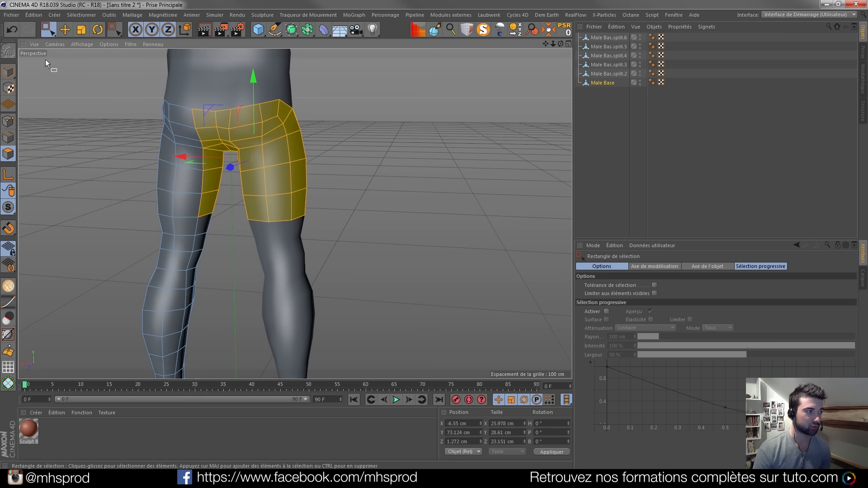
- Deselect the extra polygons on the left inner thigh and buttock, and split the right thigh into its own object
{"action": "left_click", "coordinate": [65, 30]}
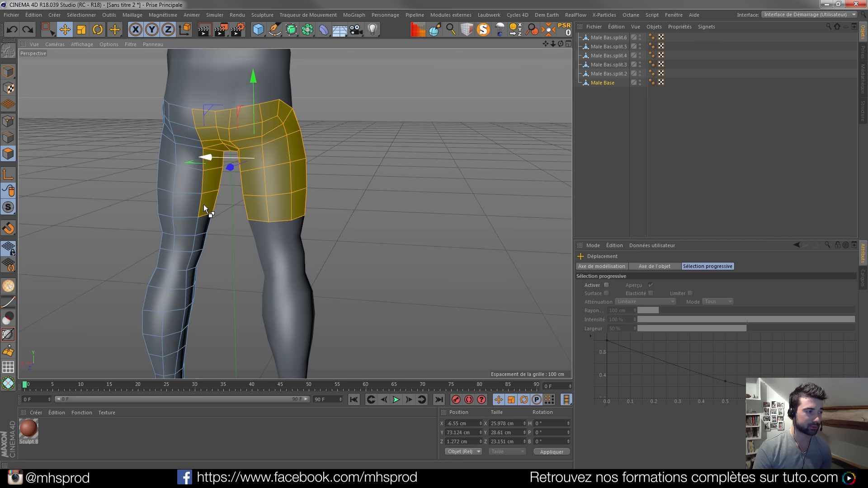
{"action": "left_click", "coordinate": [212, 178], "text": "ctrl"}
{"action": "left_click", "coordinate": [207, 200], "text": "ctrl"}
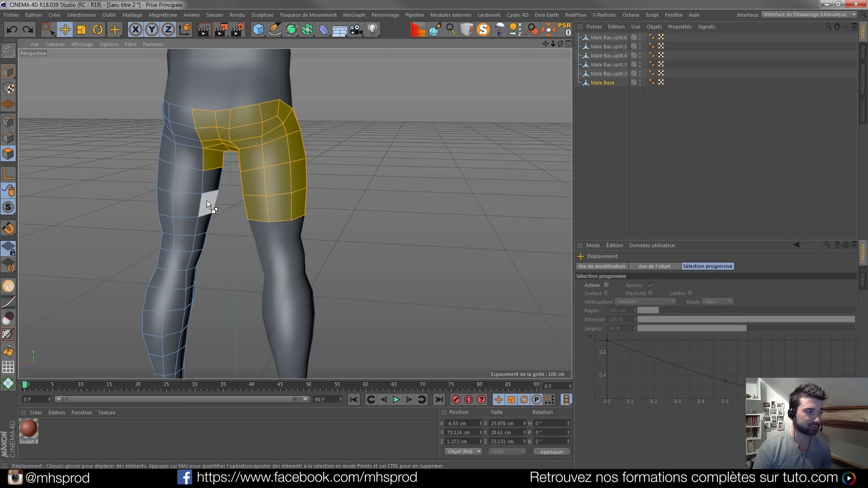
{"action": "left_click_drag", "start_coordinate": [205, 149], "coordinate": [167, 135], "text": "alt"}
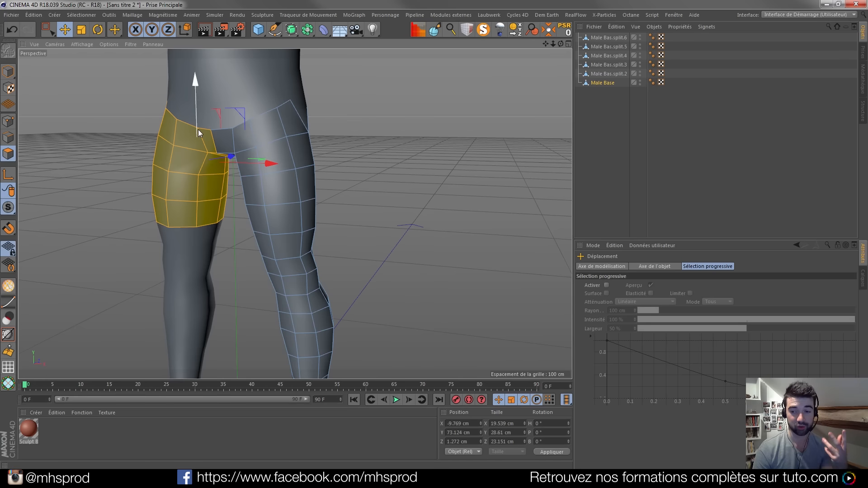
{"action": "left_click_drag", "start_coordinate": [173, 195], "coordinate": [229, 199], "text": "alt"}
{"action": "left_click", "coordinate": [458, 30]}
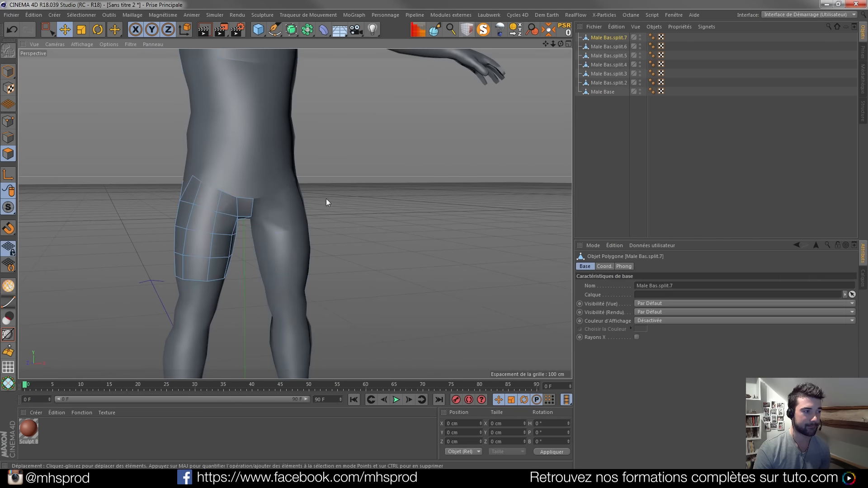
- Select the figure's left foot and ankle on the Male Base up to the lower shin and split them into their own object
{"action": "left_click", "coordinate": [606, 93]}
{"action": "left_click_drag", "start_coordinate": [274, 238], "coordinate": [90, 149], "text": "alt"}
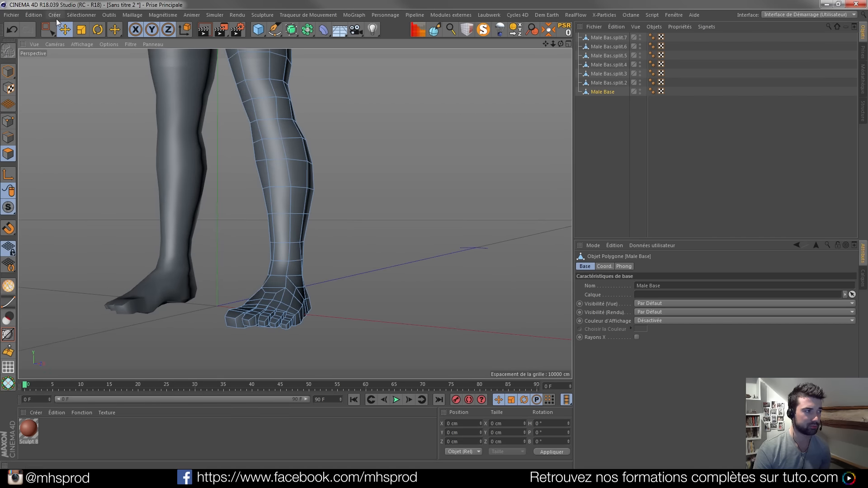
{"action": "key", "text": "0"}
{"action": "left_click_drag", "start_coordinate": [229, 214], "coordinate": [334, 365]}
{"action": "left_click_drag", "start_coordinate": [292, 301], "coordinate": [316, 199], "text": "alt"}
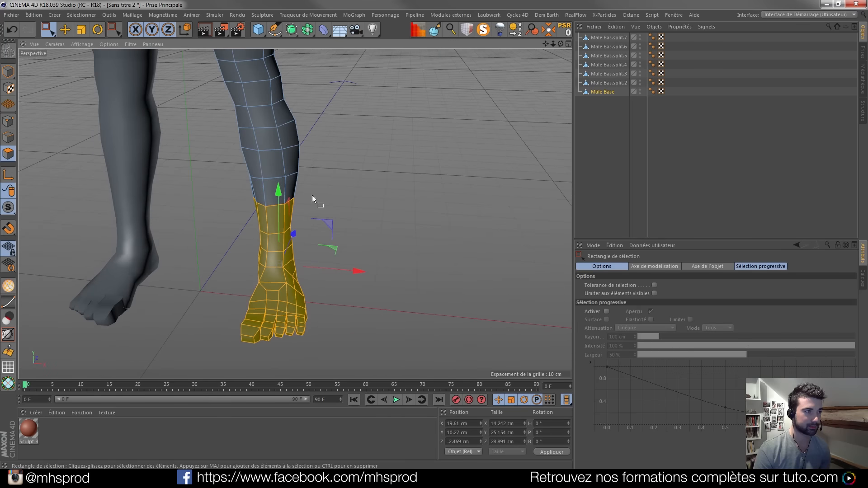
{"action": "left_click", "coordinate": [467, 29]}
- Select the rest of the left leg on the Male Base, from the hip to the lower shin, and split it into its own object
{"action": "scroll", "coordinate": [270, 204], "scroll_direction": "down", "scroll_amount": 5}
{"action": "middle_click_drag", "start_coordinate": [271, 204], "coordinate": [265, 282], "text": "alt"}
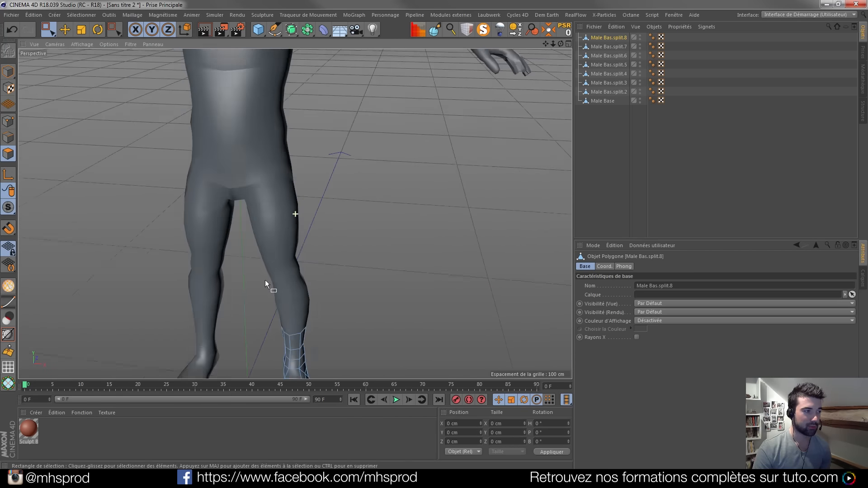
{"action": "scroll", "coordinate": [265, 281], "scroll_direction": "down", "scroll_amount": 2}
{"action": "left_click_drag", "start_coordinate": [269, 207], "coordinate": [270, 167], "text": "alt"}
{"action": "left_click", "coordinate": [605, 102]}
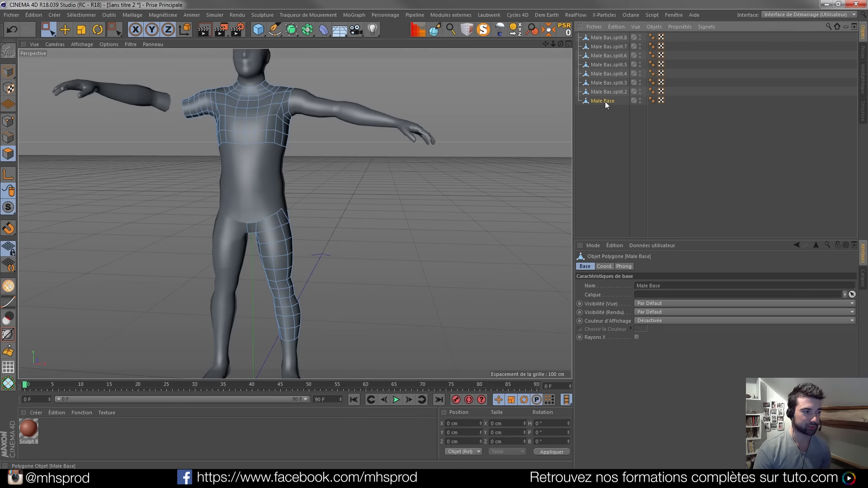
{"action": "left_click", "coordinate": [604, 133]}
{"action": "left_click", "coordinate": [602, 101]}
{"action": "mouse_move", "coordinate": [254, 216]}
{"action": "left_mouse_down", "text": "alt"}
{"action": "mouse_move", "coordinate": [61, 224]}
{"action": "mouse_move", "coordinate": [253, 231]}
{"action": "left_mouse_up", "text": "alt"}
{"action": "left_click_drag", "start_coordinate": [223, 180], "coordinate": [350, 342]}
{"action": "left_click_drag", "start_coordinate": [316, 290], "coordinate": [264, 258], "text": "alt"}
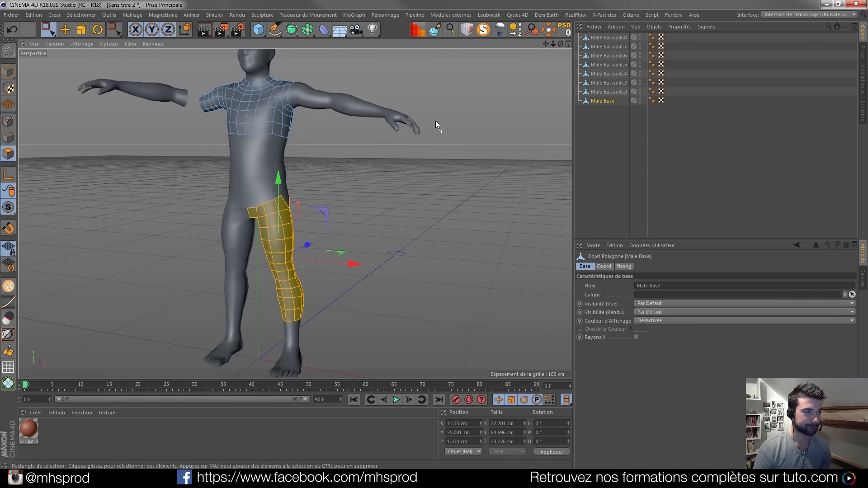
{"action": "key", "text": "u"}
{"action": "key", "text": "p"}
{"action": "left_click", "coordinate": [593, 153]}
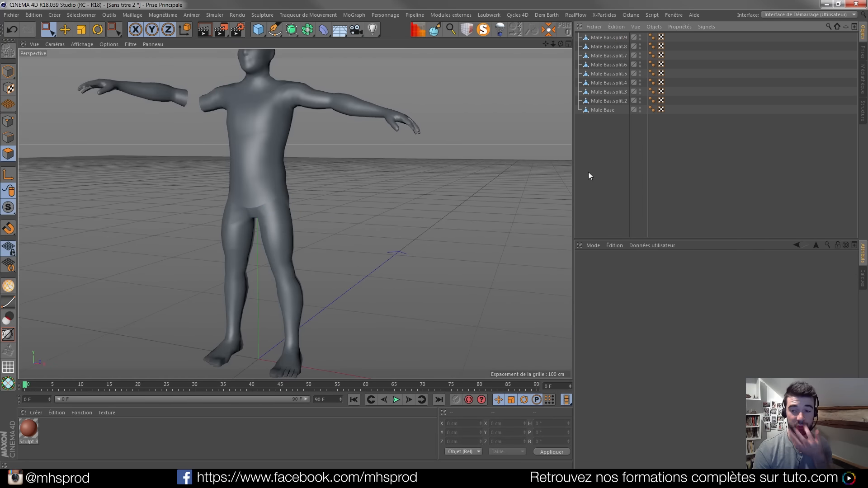
- Select the remaining Male Base chest piece, activate the Move tool and view the chest from the front and side
{"action": "left_click", "coordinate": [613, 110]}
{"action": "left_click_drag", "start_coordinate": [255, 134], "coordinate": [304, 238], "text": "alt"}
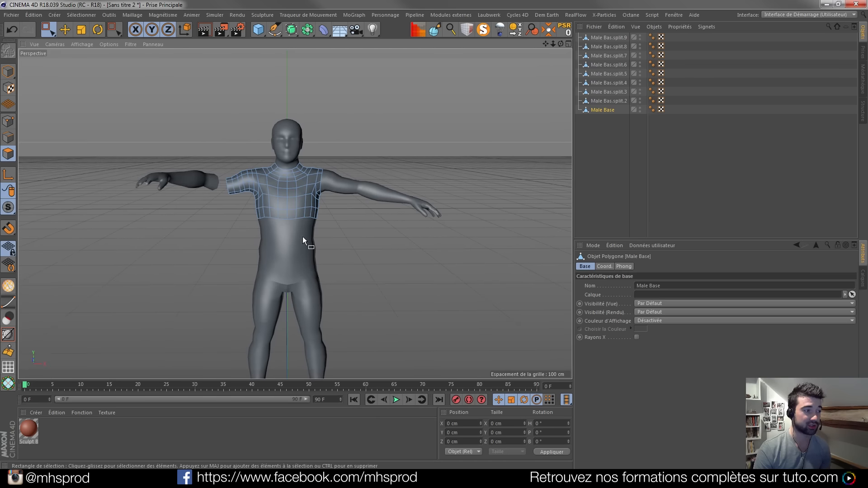
{"action": "left_click", "coordinate": [605, 172]}
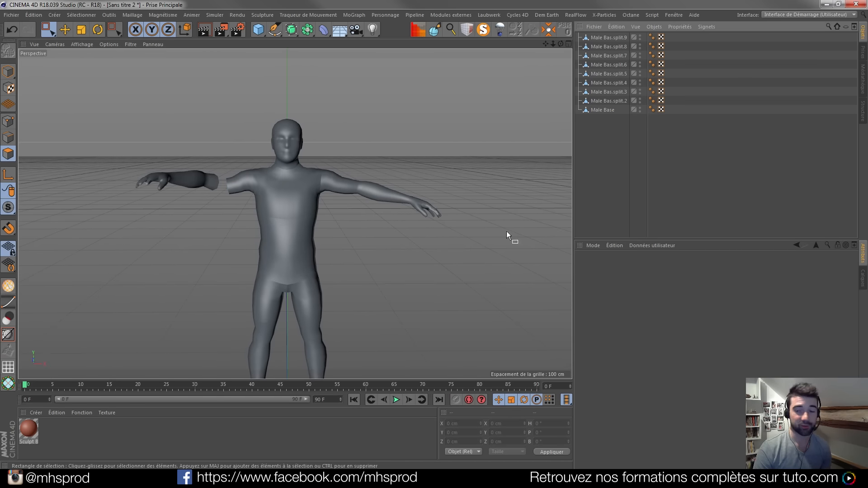
{"action": "left_click", "coordinate": [608, 109]}
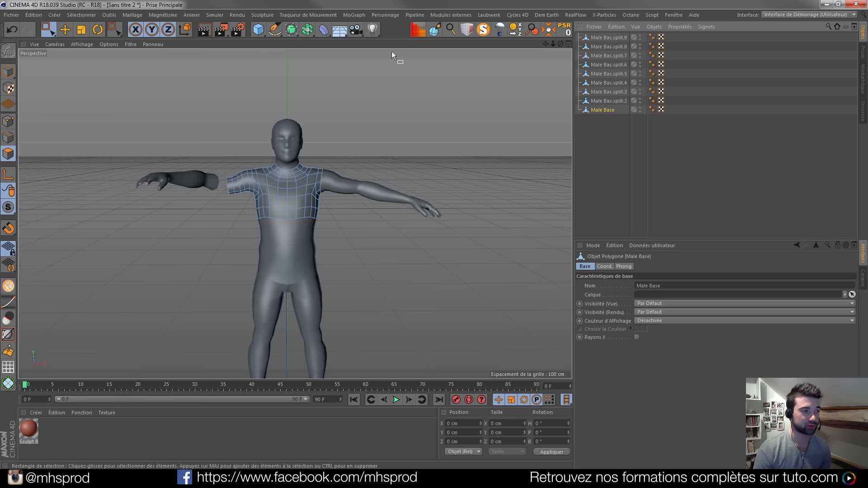
{"action": "left_click", "coordinate": [68, 31]}
{"action": "left_click_drag", "start_coordinate": [156, 116], "coordinate": [303, 197], "text": "alt"}
{"action": "middle_click", "coordinate": [303, 197]}
{"action": "middle_click", "coordinate": [229, 191]}
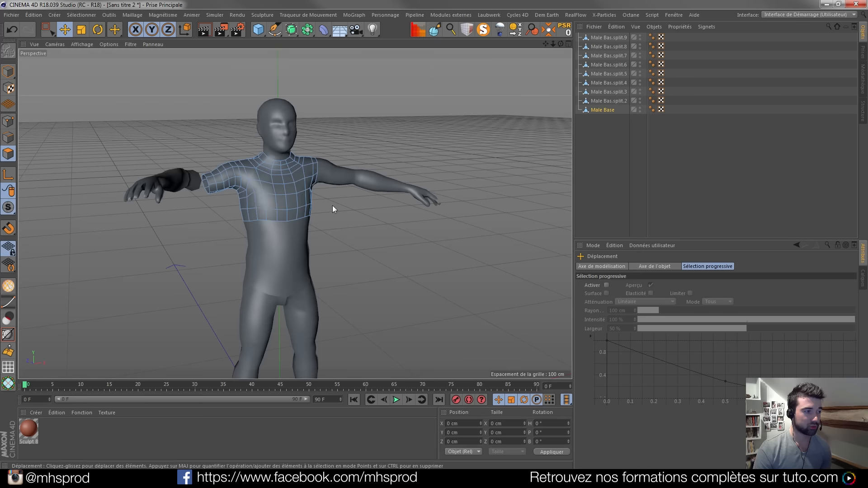
- Switch to model mode and move the left arm outward, away from the shoulder of the chest piece
{"action": "right_click_drag", "start_coordinate": [264, 196], "coordinate": [290, 200], "text": "alt"}
{"action": "scroll", "coordinate": [290, 199], "scroll_direction": "down", "scroll_amount": 3}
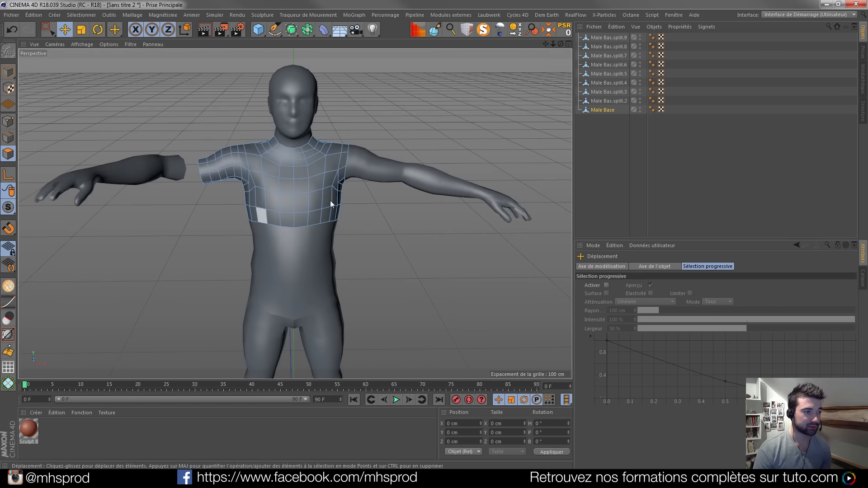
{"action": "left_click", "coordinate": [620, 101]}
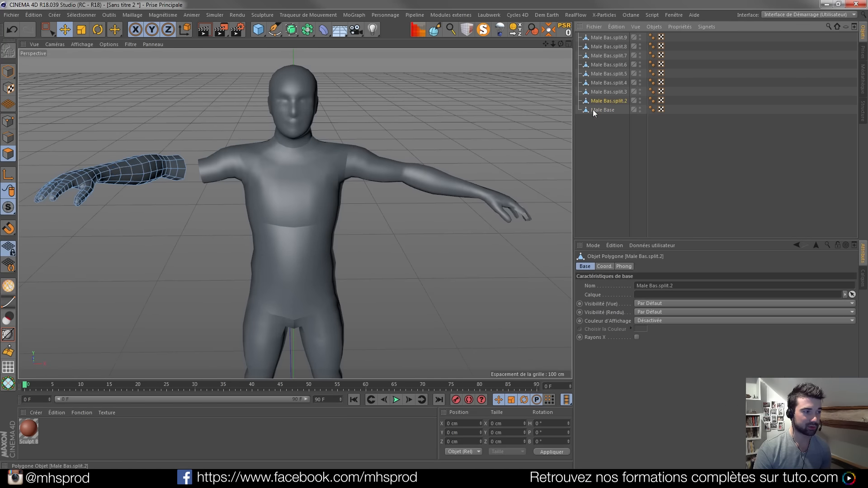
{"action": "left_click", "coordinate": [7, 73]}
{"action": "left_click_drag", "start_coordinate": [271, 183], "coordinate": [383, 202], "text": "alt"}
{"action": "left_click", "coordinate": [437, 196]}
{"action": "left_click_drag", "start_coordinate": [442, 210], "coordinate": [346, 235], "text": "alt"}
{"action": "left_click_drag", "start_coordinate": [446, 270], "coordinate": [346, 185]}
- Raise the head to about Y 160.9 cm and rotate it to about H 2.5°, P -14.2°, B 10.1°
{"action": "left_click", "coordinate": [349, 182]}
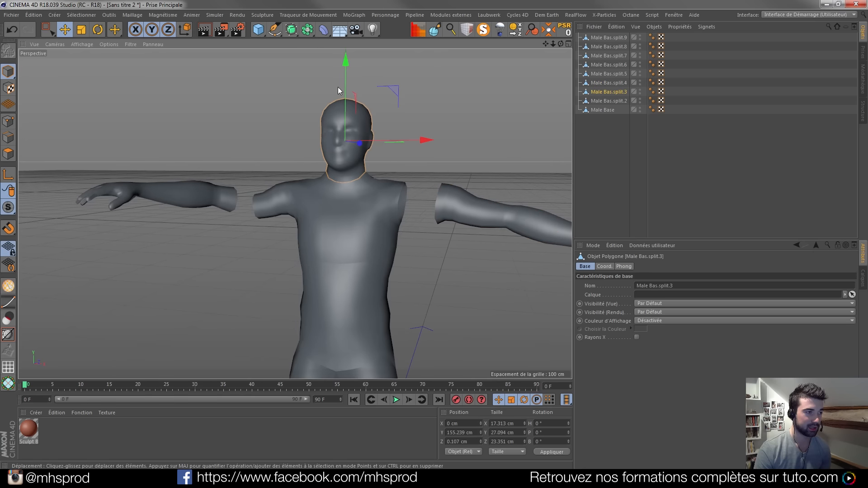
{"action": "left_click_drag", "start_coordinate": [343, 83], "coordinate": [340, 64]}
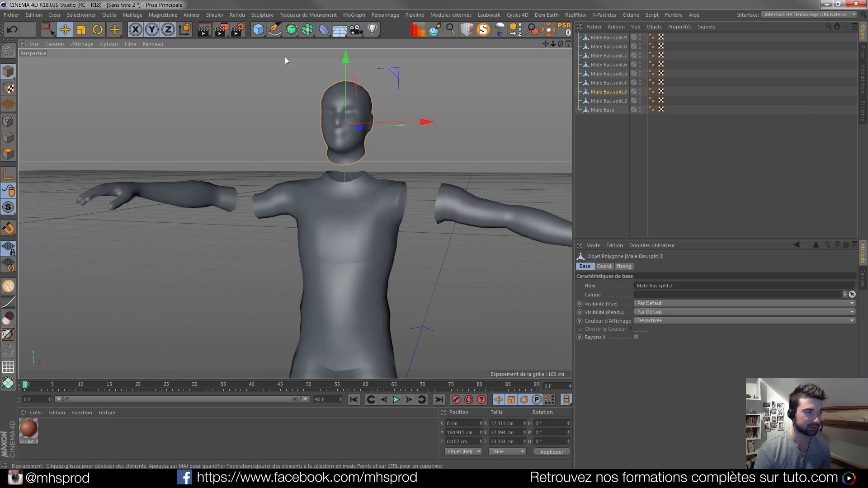
{"action": "left_click", "coordinate": [98, 30]}
{"action": "left_click_drag", "start_coordinate": [392, 102], "coordinate": [392, 112]}
{"action": "left_click_drag", "start_coordinate": [377, 139], "coordinate": [281, 150], "text": "alt"}
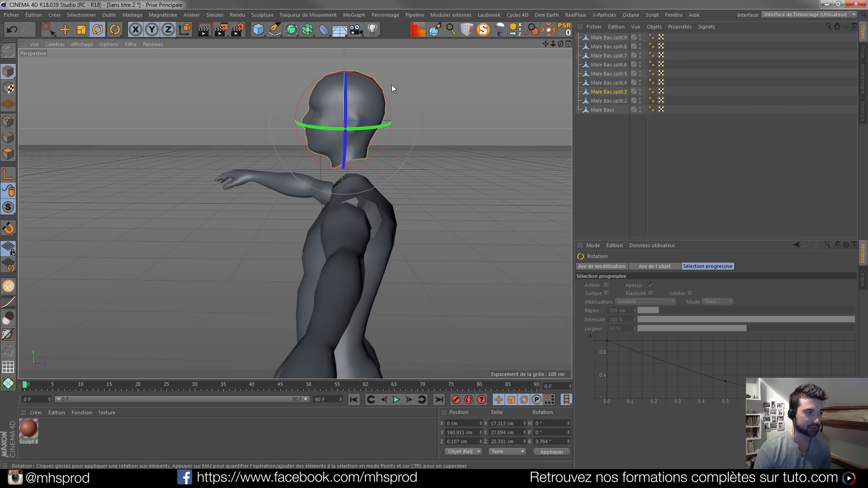
{"action": "left_click_drag", "start_coordinate": [387, 98], "coordinate": [325, 131]}
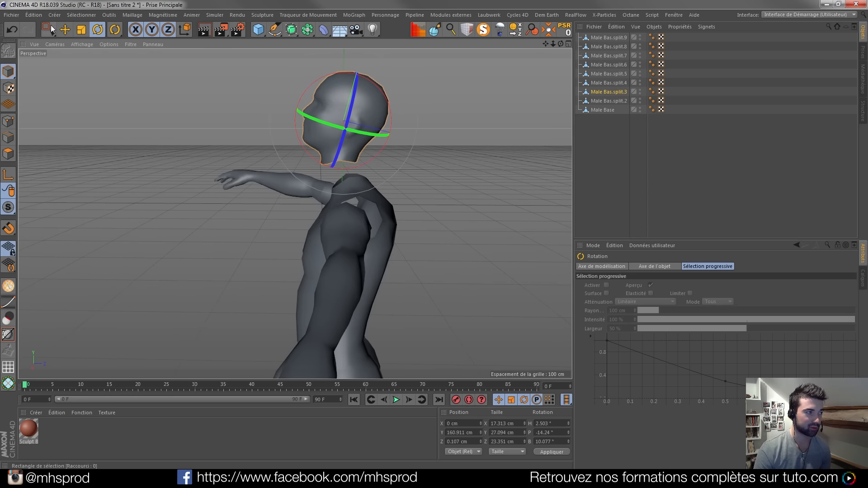
- Shift the tilted head slightly upward and backward above the neck opening
{"action": "left_click", "coordinate": [64, 29]}
{"action": "left_click_drag", "start_coordinate": [351, 93], "coordinate": [358, 83]}
{"action": "left_click_drag", "start_coordinate": [428, 131], "coordinate": [441, 135]}
- Select the abdomen piece and rotate it to a pitch of about -6.4°
{"action": "left_click_drag", "start_coordinate": [305, 211], "coordinate": [276, 173], "text": "alt"}
{"action": "left_click", "coordinate": [325, 197]}
{"action": "left_click_drag", "start_coordinate": [324, 197], "coordinate": [426, 215], "text": "alt"}
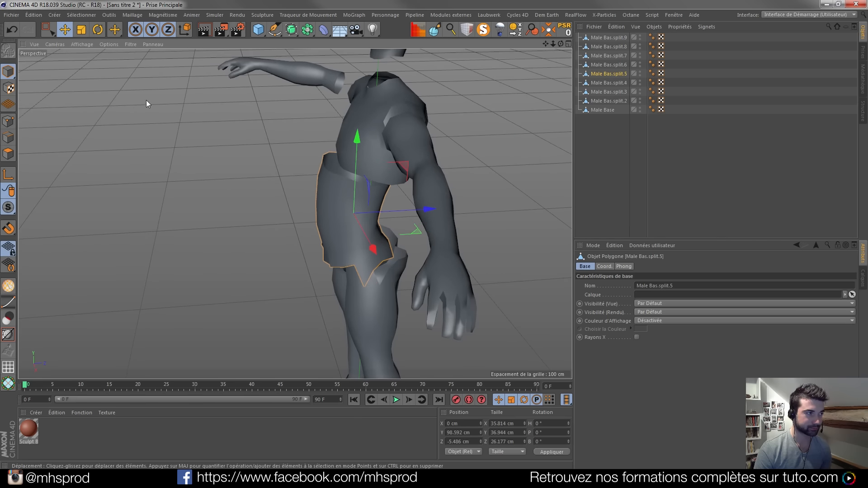
{"action": "left_click", "coordinate": [98, 30]}
{"action": "left_click_drag", "start_coordinate": [408, 166], "coordinate": [393, 181], "text": "alt"}
{"action": "left_click_drag", "start_coordinate": [242, 252], "coordinate": [247, 256]}
{"action": "left_click_drag", "start_coordinate": [275, 284], "coordinate": [352, 313], "text": "alt"}
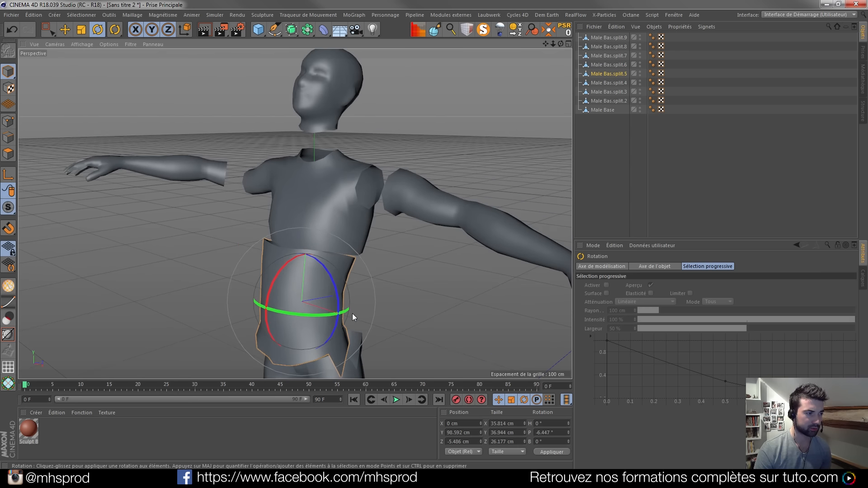
- Select the Male Base chest piece, centre its axis on the mesh and raise it to about Y 87.6 cm
{"action": "left_click", "coordinate": [287, 216]}
{"action": "left_click", "coordinate": [65, 30]}
{"action": "left_click", "coordinate": [335, 233]}
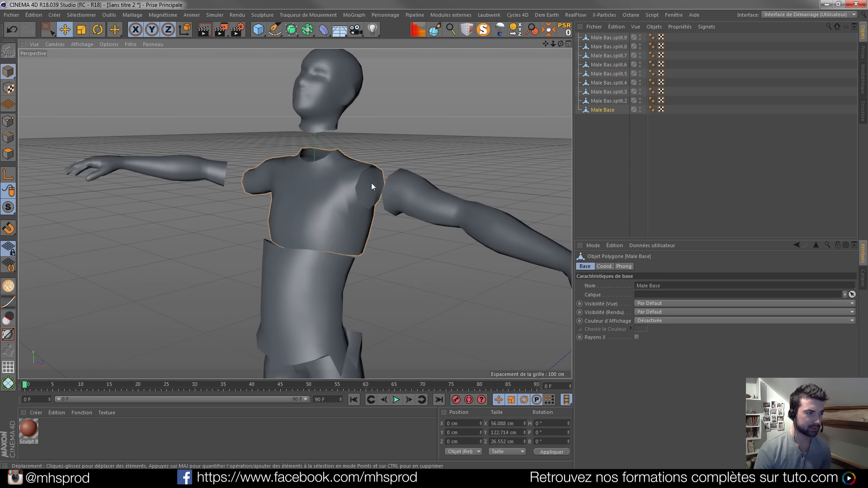
{"action": "left_click_drag", "start_coordinate": [406, 206], "coordinate": [539, 49], "text": "alt"}
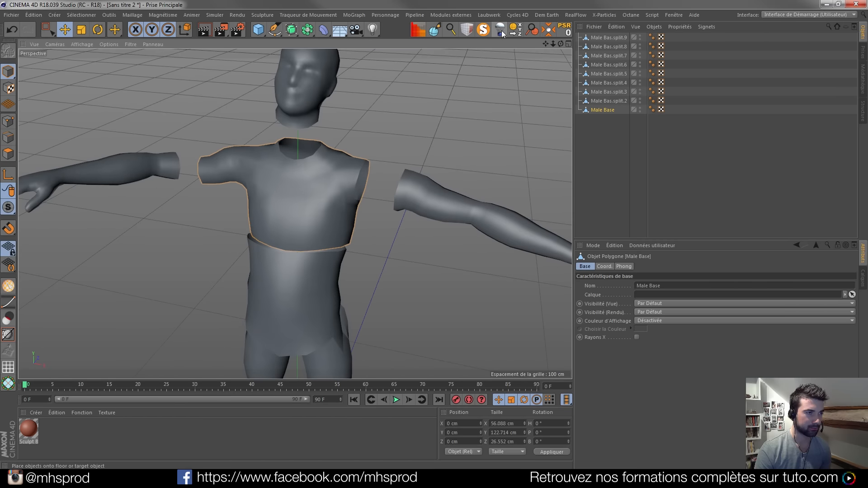
{"action": "left_click", "coordinate": [549, 29]}
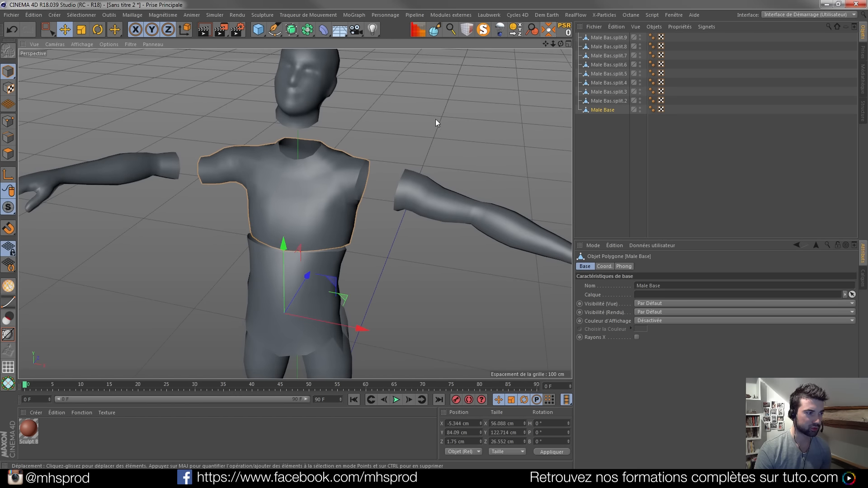
{"action": "mouse_move", "coordinate": [286, 250]}
{"action": "left_mouse_down"}
{"action": "mouse_move", "coordinate": [308, 172]}
{"action": "mouse_move", "coordinate": [336, 150]}
{"action": "mouse_move", "coordinate": [281, 239]}
{"action": "left_mouse_up"}
- Select the right lower leg and move it outward and down to about X -20.4 cm, Y 26.3 cm
{"action": "middle_click_drag", "start_coordinate": [281, 239], "coordinate": [285, 161], "text": "alt"}
{"action": "left_click_drag", "start_coordinate": [321, 250], "coordinate": [287, 255], "text": "alt"}
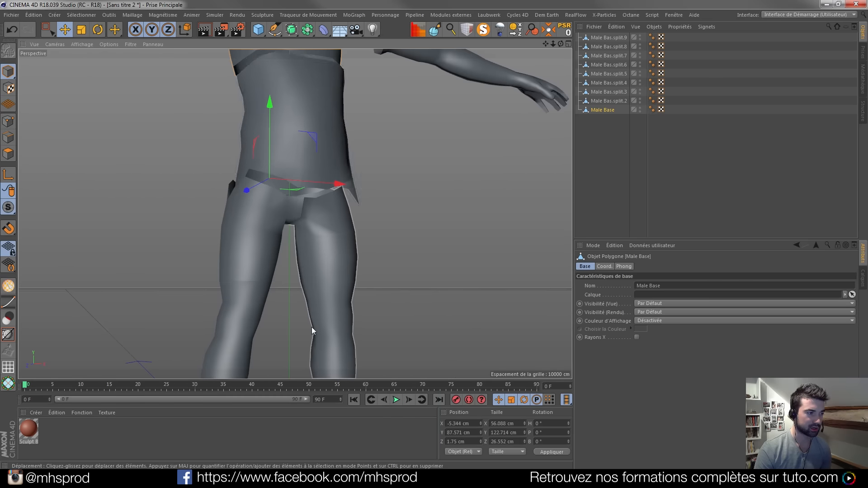
{"action": "middle_click_drag", "start_coordinate": [311, 329], "coordinate": [315, 176], "text": "alt"}
{"action": "right_click_drag", "start_coordinate": [316, 176], "coordinate": [313, 191], "text": "alt"}
{"action": "left_click", "coordinate": [269, 208]}
{"action": "left_click_drag", "start_coordinate": [280, 216], "coordinate": [266, 216]}
{"action": "left_click_drag", "start_coordinate": [251, 172], "coordinate": [252, 179]}
- Rotate the right lower leg to about H -5.1°, P -7.8°, B -2.4° and move it back inward beneath the thigh
{"action": "key", "text": "r"}
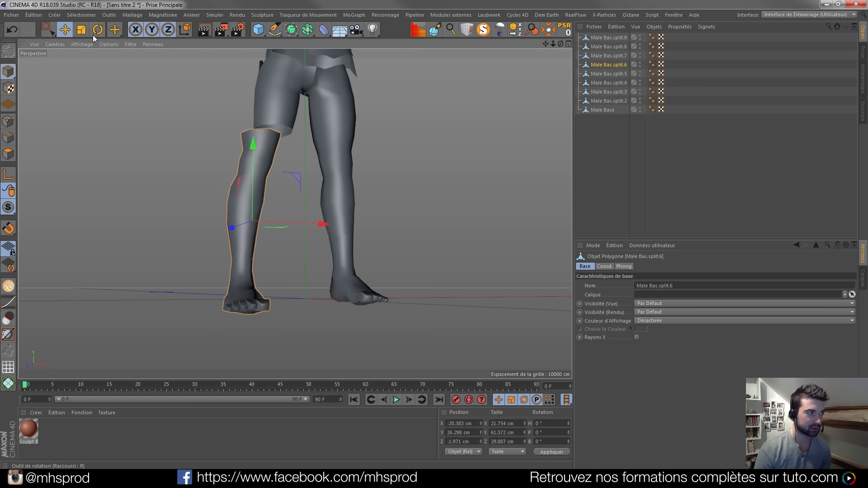
{"action": "left_click_drag", "start_coordinate": [300, 213], "coordinate": [294, 203]}
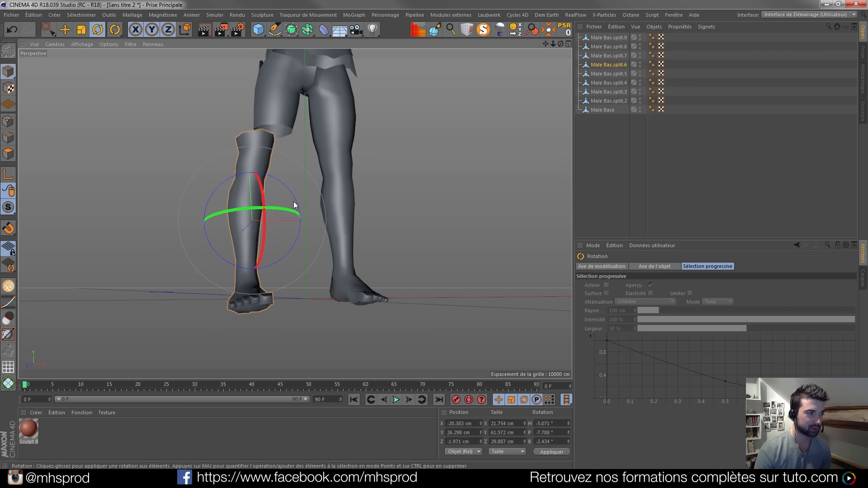
{"action": "left_click", "coordinate": [65, 29]}
{"action": "left_click_drag", "start_coordinate": [310, 221], "coordinate": [412, 299]}
- Select the left foot and move it slightly away from the end of the left leg
{"action": "left_click", "coordinate": [371, 300]}
{"action": "scroll", "coordinate": [303, 285], "scroll_direction": "up", "scroll_amount": 3}
{"action": "left_click_drag", "start_coordinate": [341, 197], "coordinate": [282, 243]}
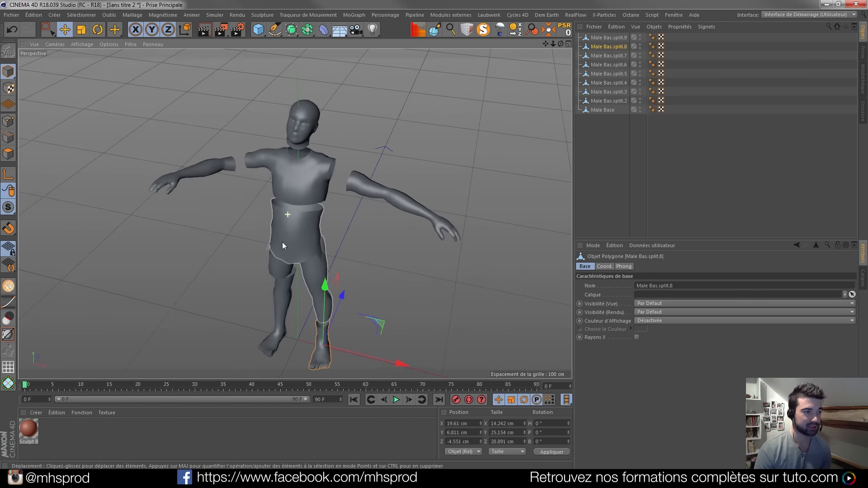
- Group all nine body parts under a null and rotate the group to a pitch of about -83°
{"action": "key", "text": "ctrl+a"}
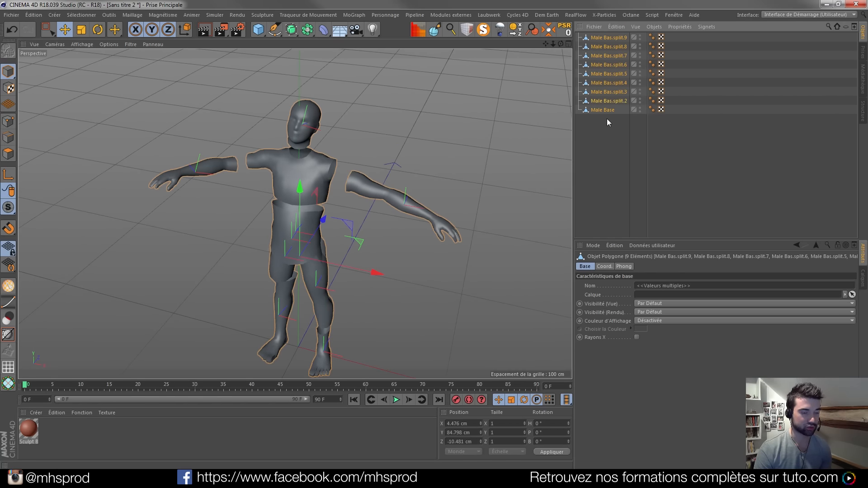
{"action": "key", "text": "alt+g"}
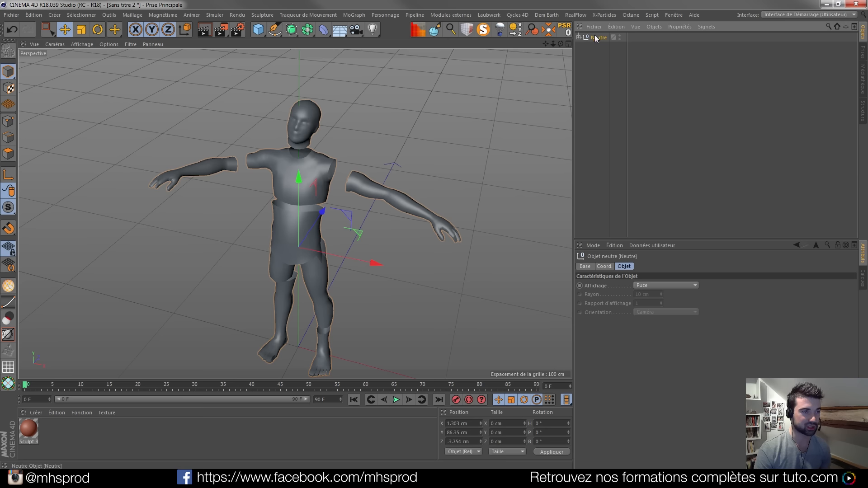
{"action": "left_click", "coordinate": [97, 30]}
{"action": "left_click_drag", "start_coordinate": [284, 247], "coordinate": [329, 88]}
{"action": "middle_click_drag", "start_coordinate": [294, 272], "coordinate": [304, 181], "text": "alt"}
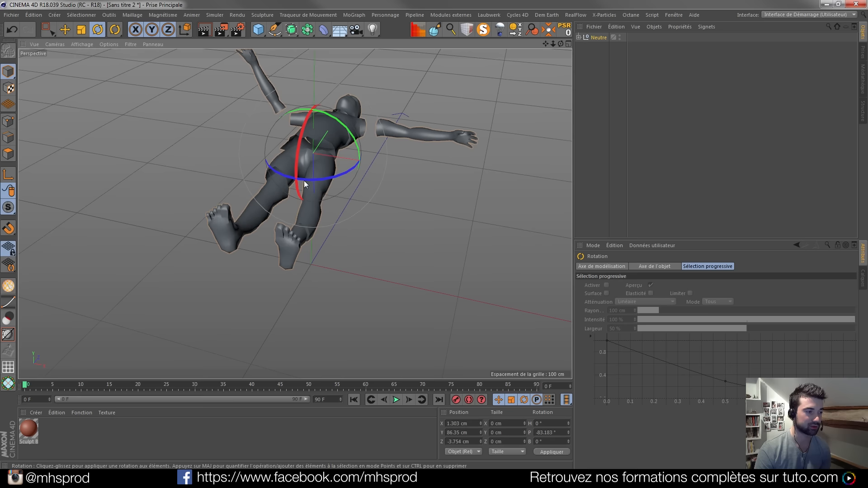
- Pull the left foot farther away from the left leg in the lying pose
{"action": "left_click", "coordinate": [288, 245]}
{"action": "left_click_drag", "start_coordinate": [280, 225], "coordinate": [197, 217]}
{"action": "left_click", "coordinate": [64, 30]}
{"action": "left_click_drag", "start_coordinate": [335, 201], "coordinate": [437, 243]}
- Rotate the right lower leg to bend it at the knee and realign it with the thigh
{"action": "left_click", "coordinate": [443, 257]}
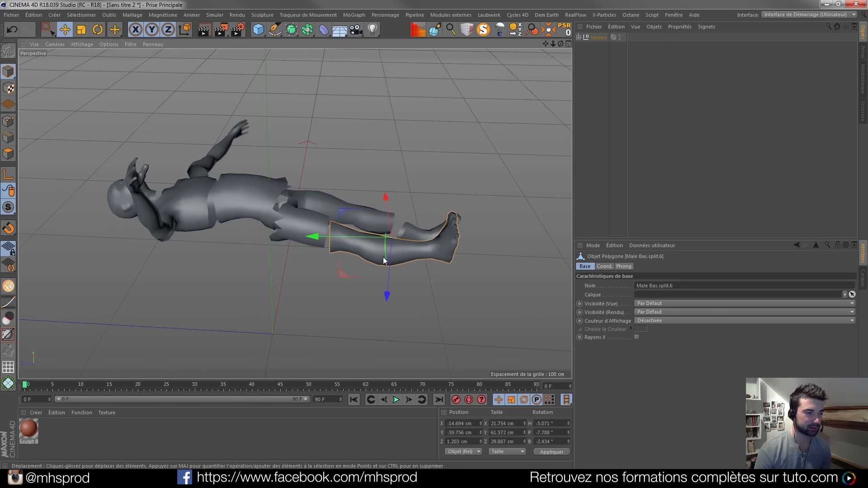
{"action": "left_click", "coordinate": [98, 29]}
{"action": "left_click_drag", "start_coordinate": [396, 271], "coordinate": [391, 333]}
{"action": "middle_click_drag", "start_coordinate": [391, 334], "coordinate": [424, 367], "text": "alt"}
{"action": "left_click", "coordinate": [65, 30]}
{"action": "left_click_drag", "start_coordinate": [387, 268], "coordinate": [398, 269]}
{"action": "left_click_drag", "start_coordinate": [436, 230], "coordinate": [436, 233]}
- Examine the right thigh, abdomen and chest pieces from behind, from the side and from the head end
{"action": "left_click_drag", "start_coordinate": [308, 245], "coordinate": [374, 288], "text": "alt"}
{"action": "left_click", "coordinate": [374, 285]}
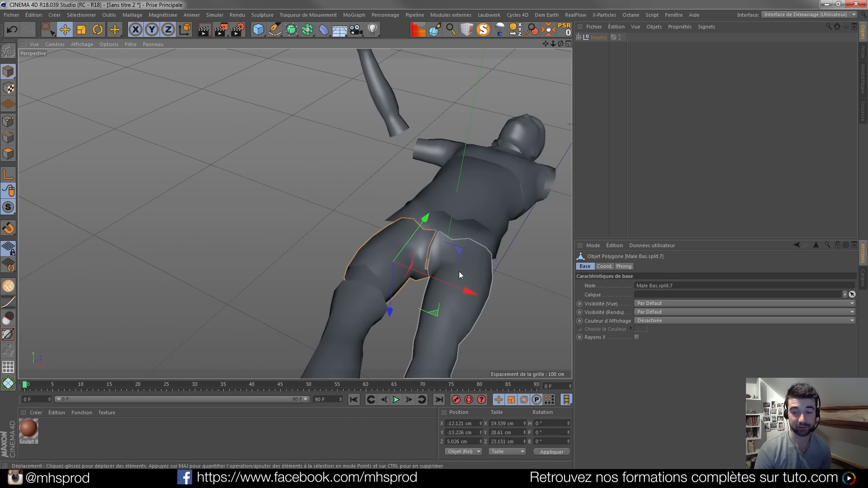
{"action": "left_click_drag", "start_coordinate": [446, 211], "coordinate": [385, 267], "text": "alt"}
{"action": "left_click", "coordinate": [398, 247]}
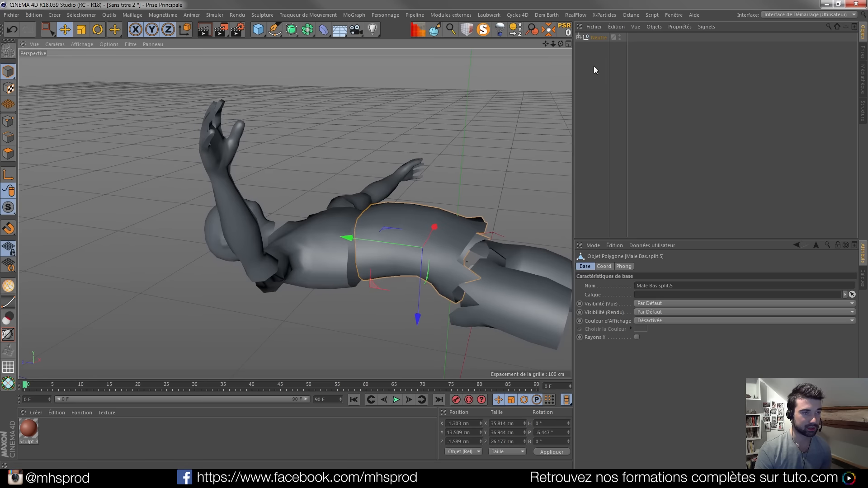
{"action": "scroll", "coordinate": [277, 240], "scroll_direction": "down", "scroll_amount": 3}
{"action": "left_click_drag", "start_coordinate": [248, 239], "coordinate": [454, 261], "text": "alt"}
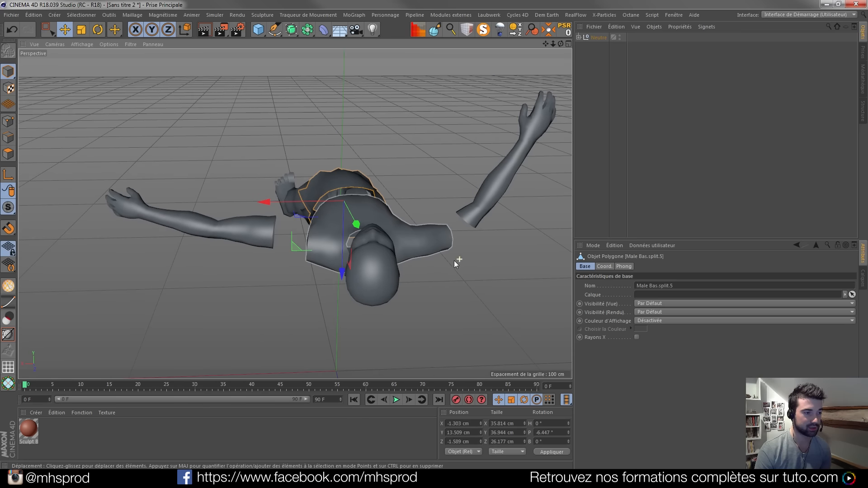
{"action": "middle_click_drag", "start_coordinate": [415, 261], "coordinate": [348, 259], "text": "alt"}
{"action": "left_click_drag", "start_coordinate": [420, 299], "coordinate": [297, 251], "text": "alt"}
- Tilt the head to a pitch of about -46° and move it to about X -1.3, Y 74.6, Z 12.4 cm
{"action": "left_click", "coordinate": [299, 257]}
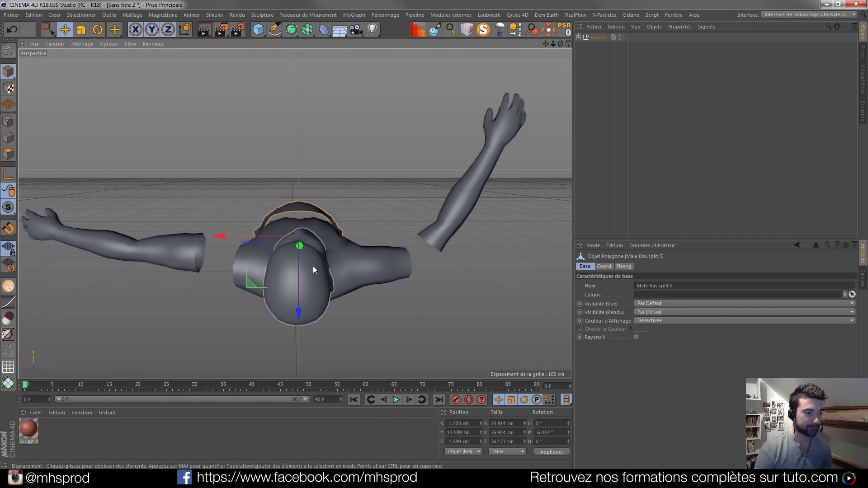
{"action": "left_click", "coordinate": [96, 31]}
{"action": "left_click_drag", "start_coordinate": [293, 260], "coordinate": [295, 289]}
{"action": "key", "text": "e"}
{"action": "middle_click_drag", "start_coordinate": [315, 286], "coordinate": [342, 217], "text": "alt"}
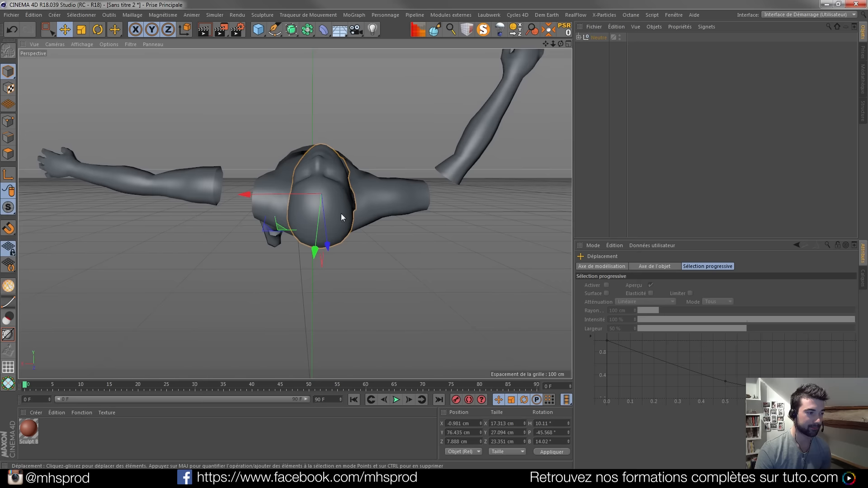
{"action": "left_click_drag", "start_coordinate": [342, 218], "coordinate": [269, 261], "text": "alt"}
{"action": "left_click_drag", "start_coordinate": [370, 194], "coordinate": [379, 201]}
{"action": "left_click_drag", "start_coordinate": [322, 227], "coordinate": [392, 208]}
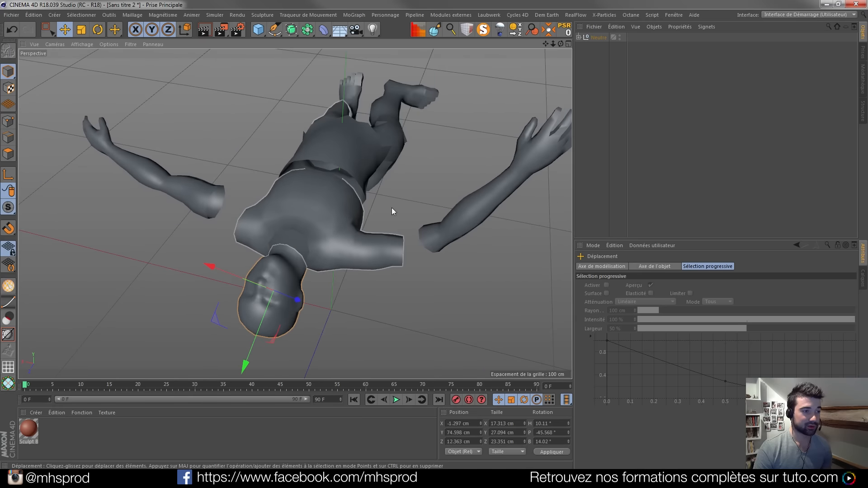
- Expand the null group, create a Voronoi Fracture object and place it inside the group
{"action": "left_click", "coordinate": [580, 37]}
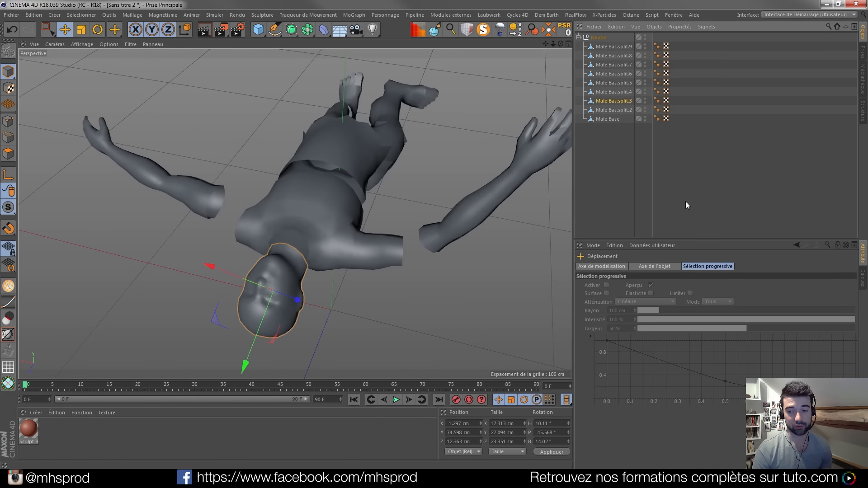
{"action": "left_click", "coordinate": [351, 17]}
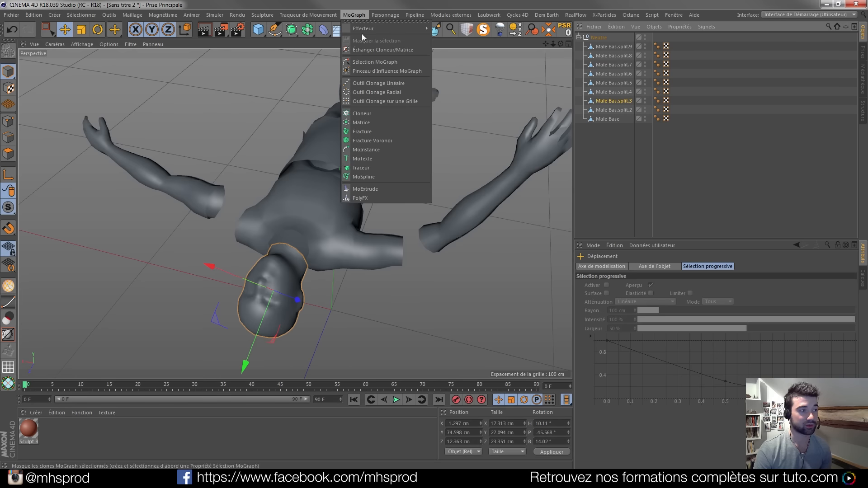
{"action": "left_click", "coordinate": [375, 136]}
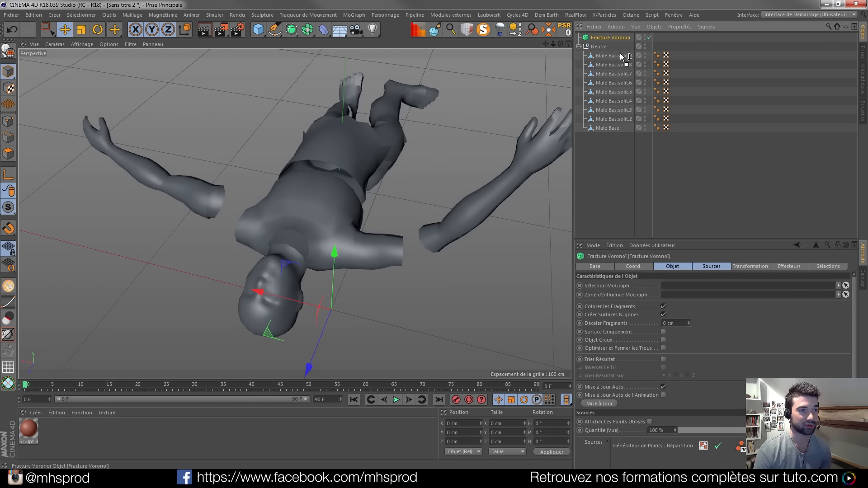
{"action": "left_click_drag", "start_coordinate": [622, 56], "coordinate": [609, 56]}
- Rename the Male Base chest piece as Torse and make it a child of the Voronoi Fracture object
{"action": "left_click", "coordinate": [606, 57]}
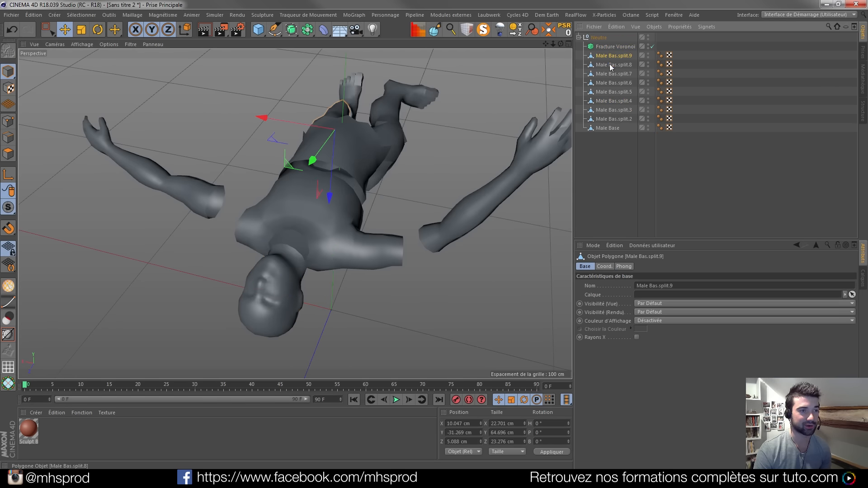
{"action": "left_click", "coordinate": [607, 128]}
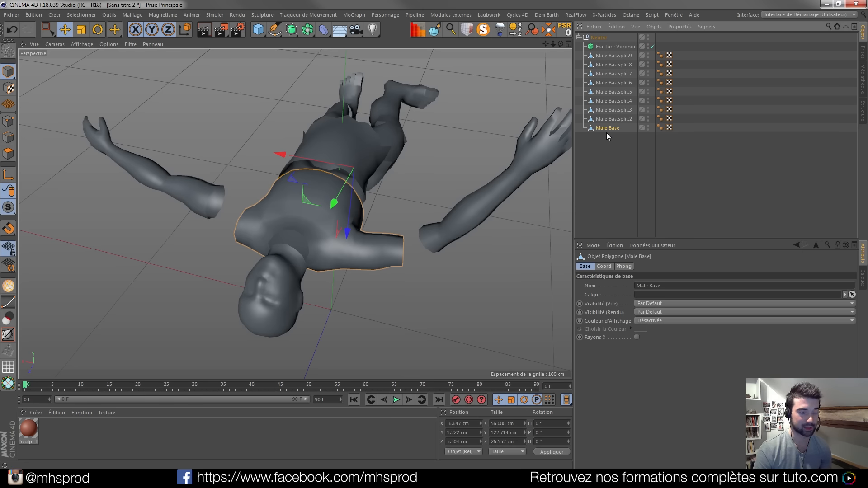
{"action": "double_click", "coordinate": [607, 130]}
{"action": "type", "text": "Torse"}
{"action": "key", "text": "Return"}
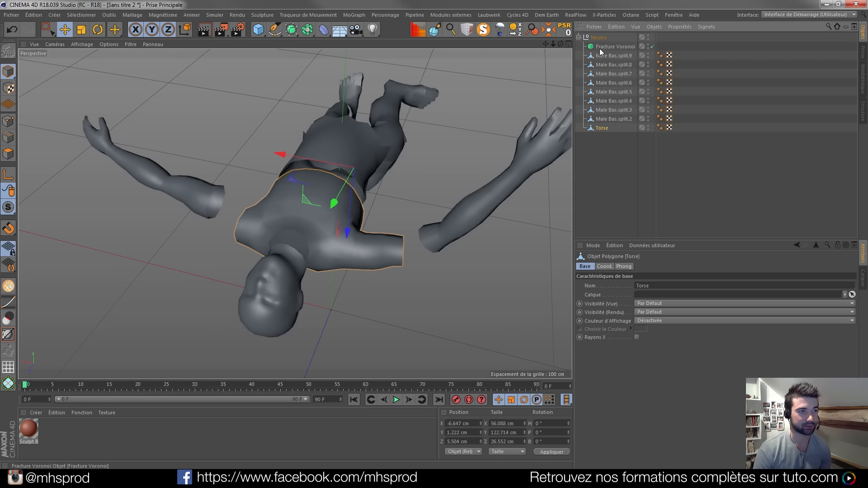
{"action": "mouse_move", "coordinate": [607, 128]}
{"action": "left_mouse_down"}
{"action": "mouse_move", "coordinate": [615, 133]}
{"action": "mouse_move", "coordinate": [607, 120]}
{"action": "left_mouse_up"}
{"action": "left_click_drag", "start_coordinate": [362, 254], "coordinate": [431, 189], "text": "alt"}
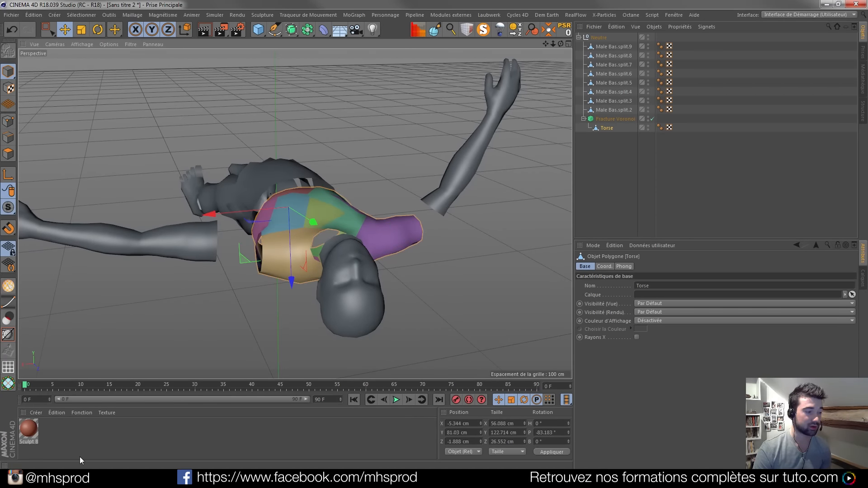
- Switch to Windows Photo Viewer and examine the shattered body in the reference artwork, up close and in full
{"action": "key", "text": "alt+Tab"}
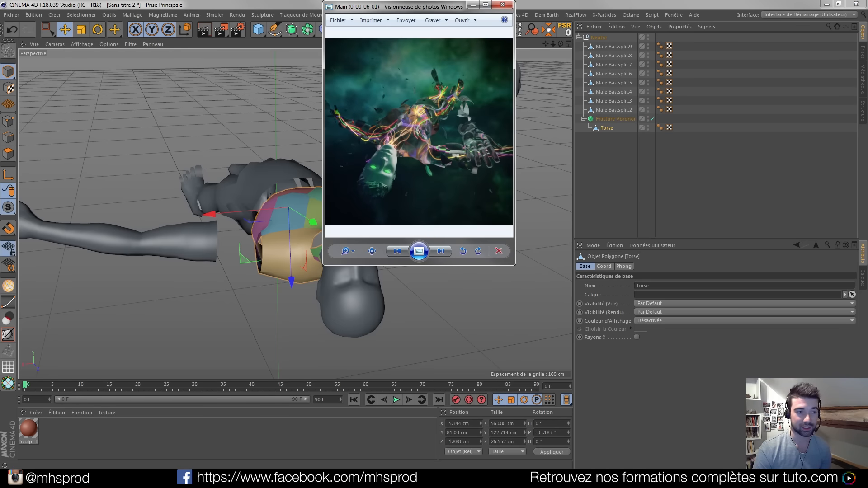
{"action": "left_click", "coordinate": [485, 6]}
{"action": "scroll", "coordinate": [443, 248], "scroll_direction": "up", "scroll_amount": 4}
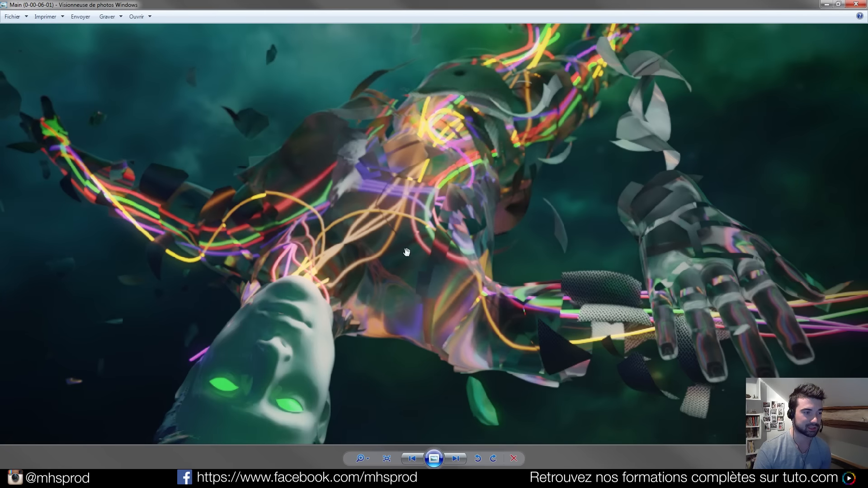
{"action": "scroll", "coordinate": [408, 220], "scroll_direction": "down", "scroll_amount": 4}
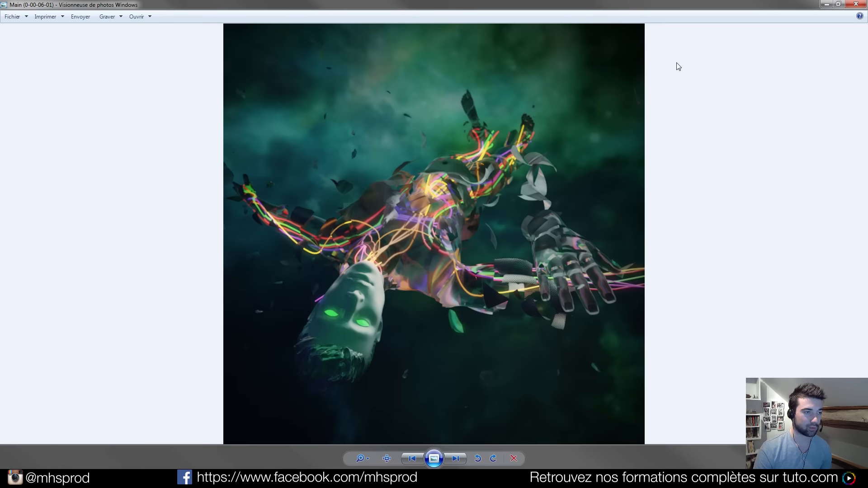
- Close the reference artwork and return to the Cinema 4D scene
{"action": "left_click", "coordinate": [853, 4]}
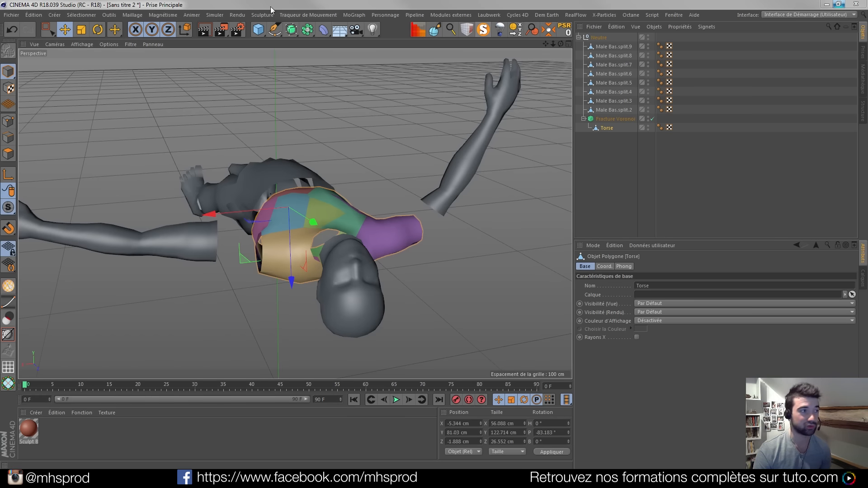
- Create a Cloth Surface object and make the waist piece Male Bas.split.5 its child
{"action": "left_click", "coordinate": [214, 15]}
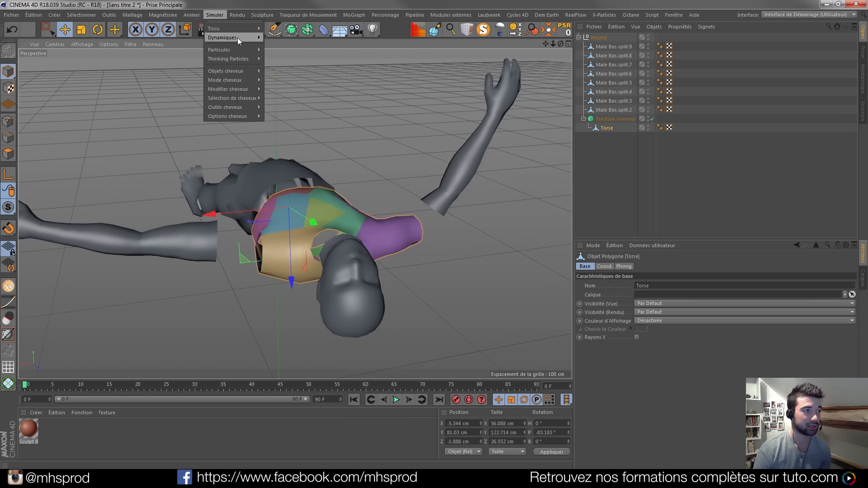
{"action": "mouse_move", "coordinate": [238, 28]}
{"action": "left_click", "coordinate": [288, 31]}
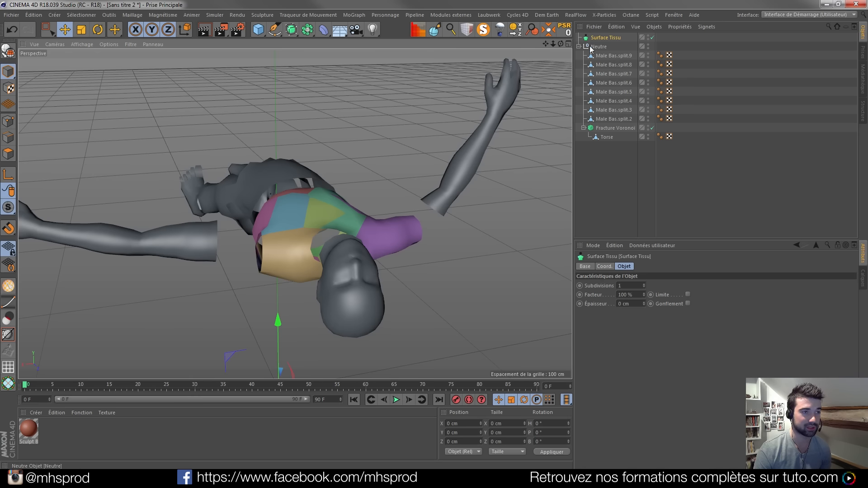
{"action": "left_click", "coordinate": [607, 56]}
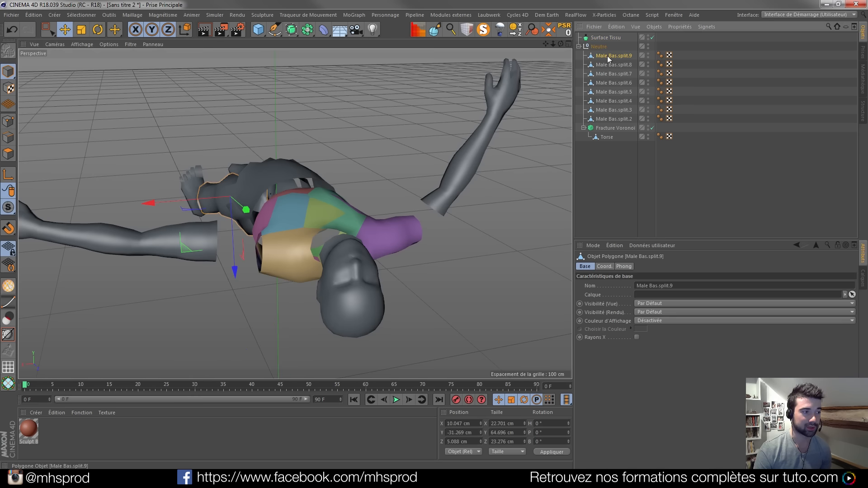
{"action": "left_click", "coordinate": [611, 83]}
{"action": "left_click", "coordinate": [609, 93]}
{"action": "left_click", "coordinate": [612, 102]}
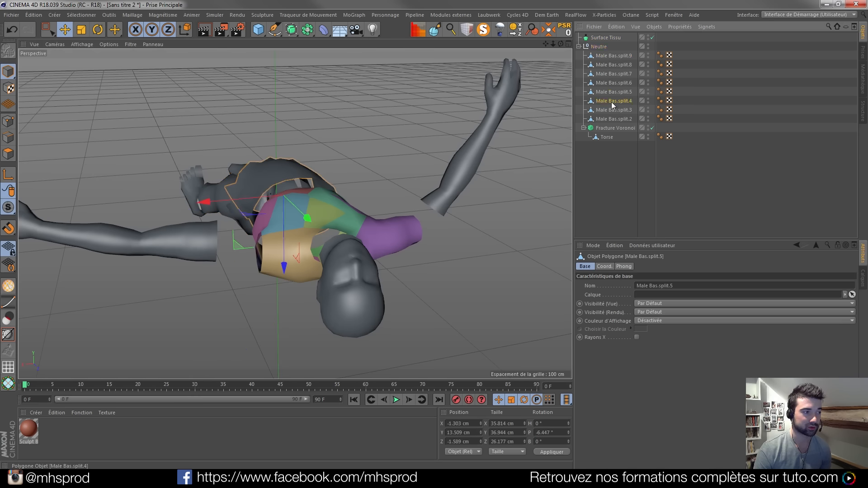
{"action": "left_click_drag", "start_coordinate": [609, 90], "coordinate": [606, 39]}
- Set the Cloth Surface to 0 subdivisions and a thickness of 1 cm
{"action": "left_click", "coordinate": [612, 38]}
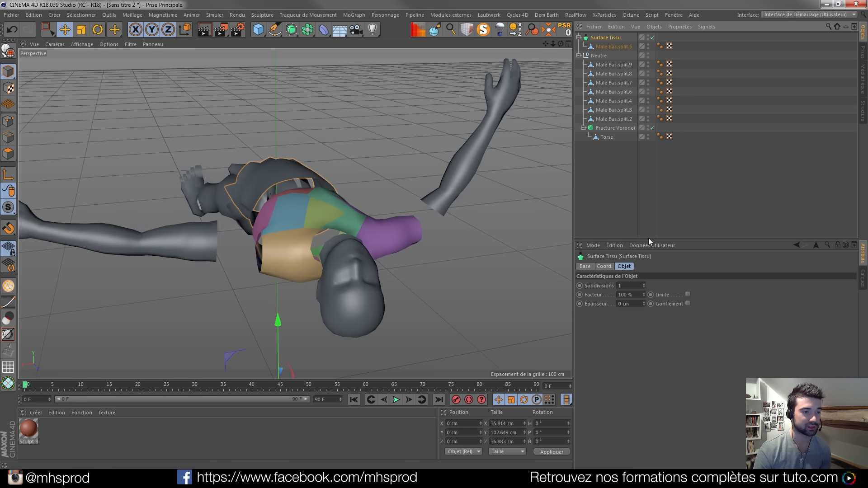
{"action": "left_click", "coordinate": [645, 287]}
{"action": "left_click", "coordinate": [645, 302]}
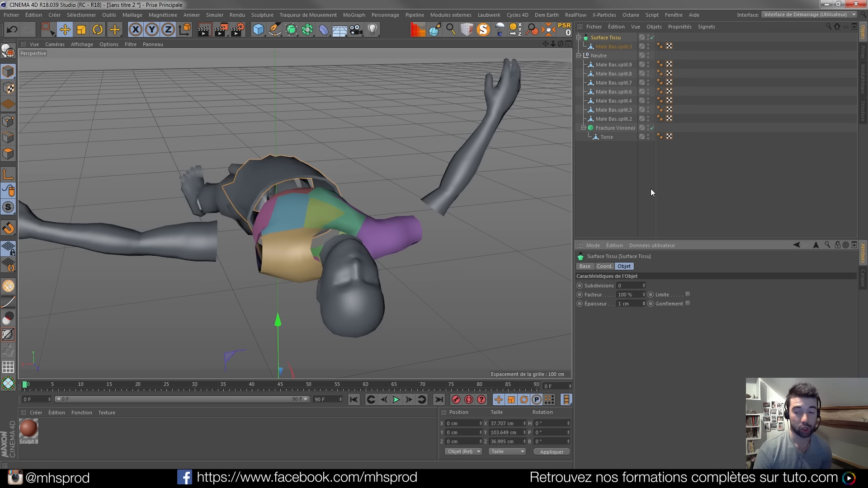
- Move Male Bas.split.5 back into the null group and delete the Cloth Surface object
{"action": "mouse_move", "coordinate": [610, 46]}
{"action": "left_mouse_down"}
{"action": "mouse_move", "coordinate": [609, 67]}
{"action": "mouse_move", "coordinate": [600, 57]}
{"action": "left_mouse_up"}
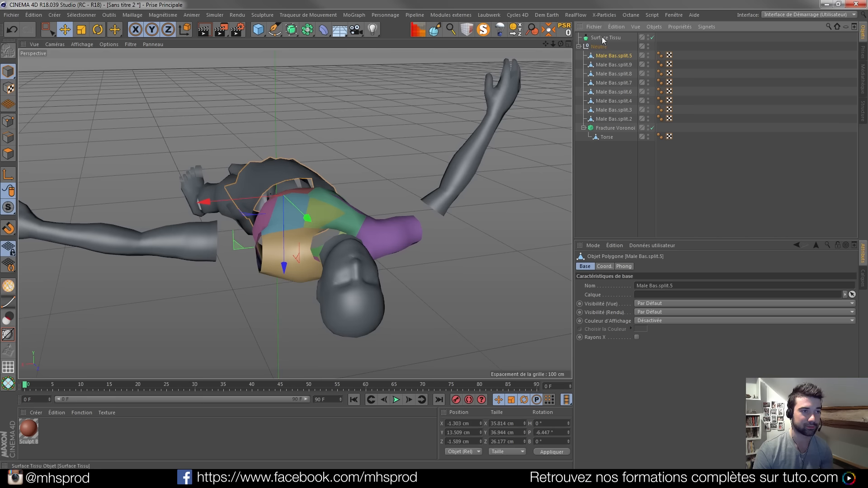
{"action": "left_click", "coordinate": [603, 38]}
{"action": "key", "text": "Delete"}
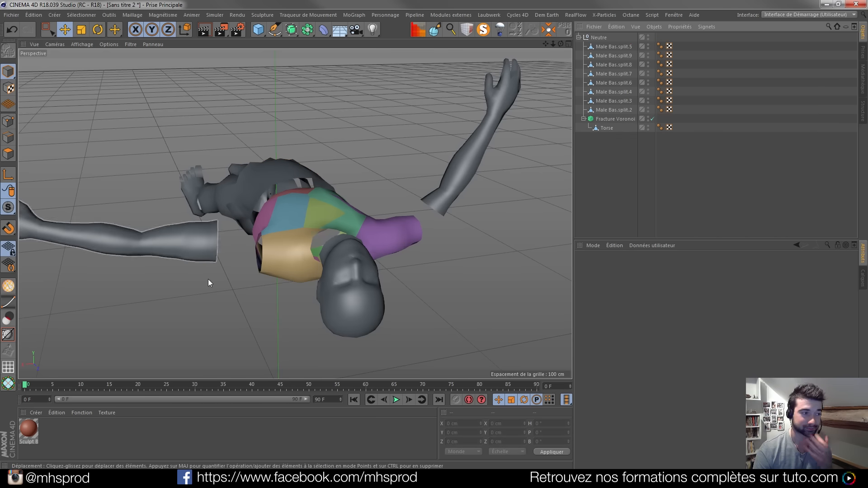
- Collapse the torso's Voronoi Fracture object and select the raised arm piece Male Bas.split.2
{"action": "left_click_drag", "start_coordinate": [318, 216], "coordinate": [304, 226], "text": "alt"}
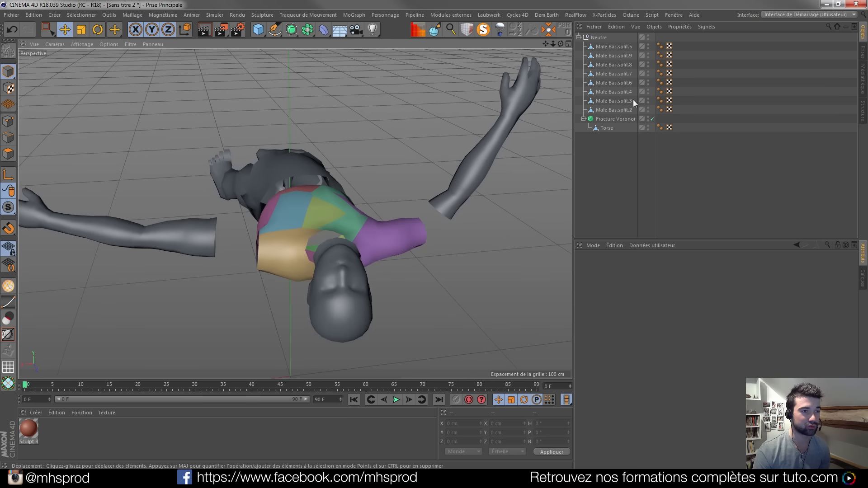
{"action": "left_click", "coordinate": [615, 118]}
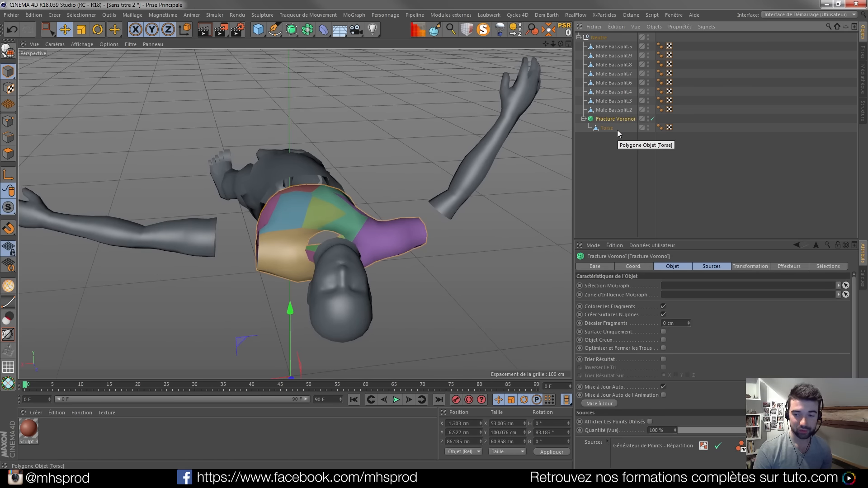
{"action": "left_click", "coordinate": [584, 119]}
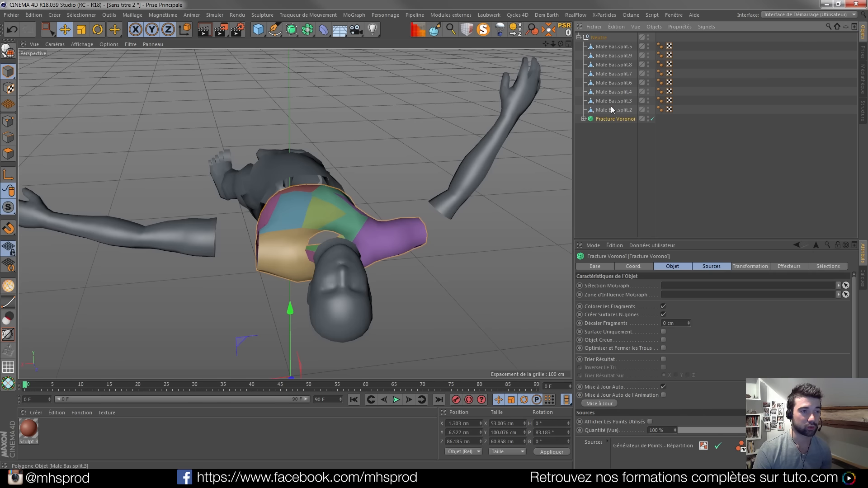
{"action": "left_click", "coordinate": [602, 110]}
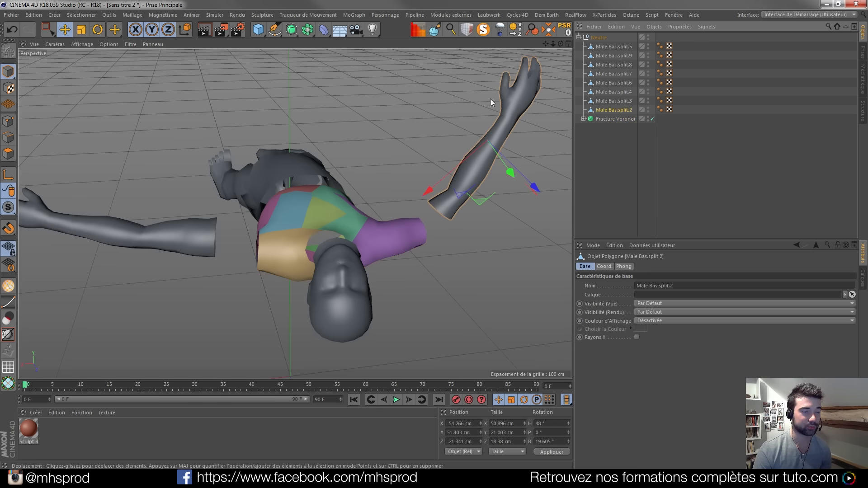
{"action": "left_click", "coordinate": [355, 15]}
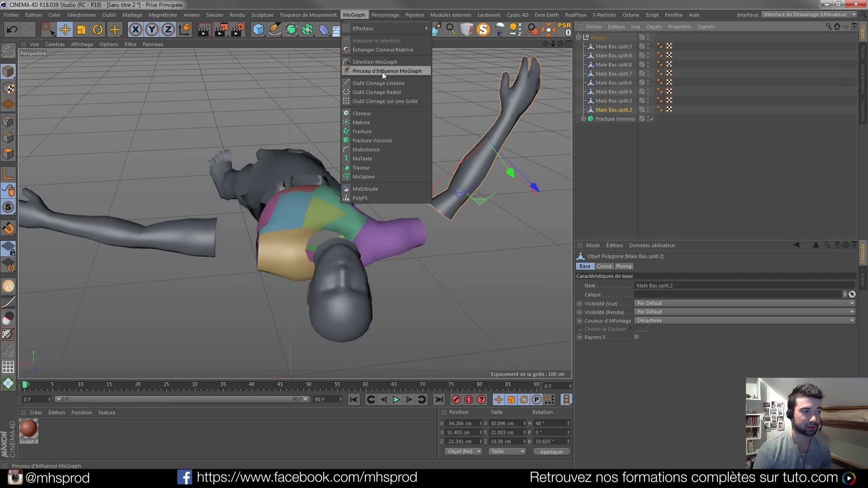
{"action": "left_click", "coordinate": [374, 138], "text": "shift"}
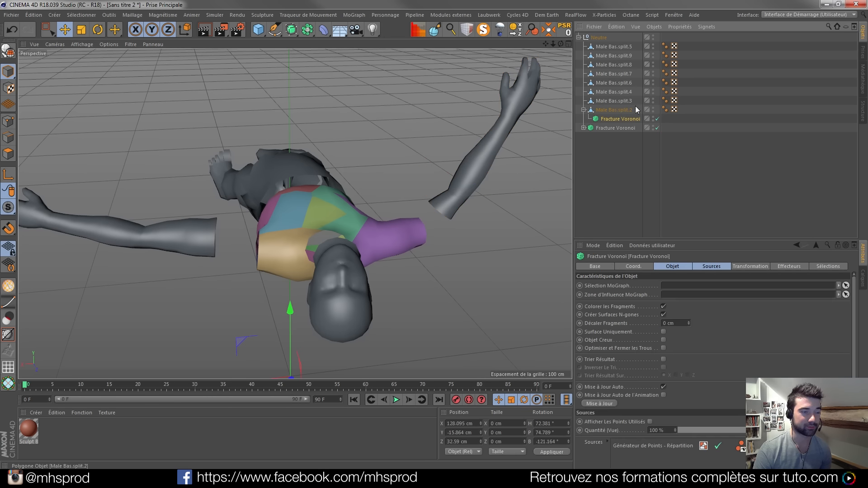
{"action": "key", "text": "ctrl+z"}
{"action": "left_click", "coordinate": [352, 15]}
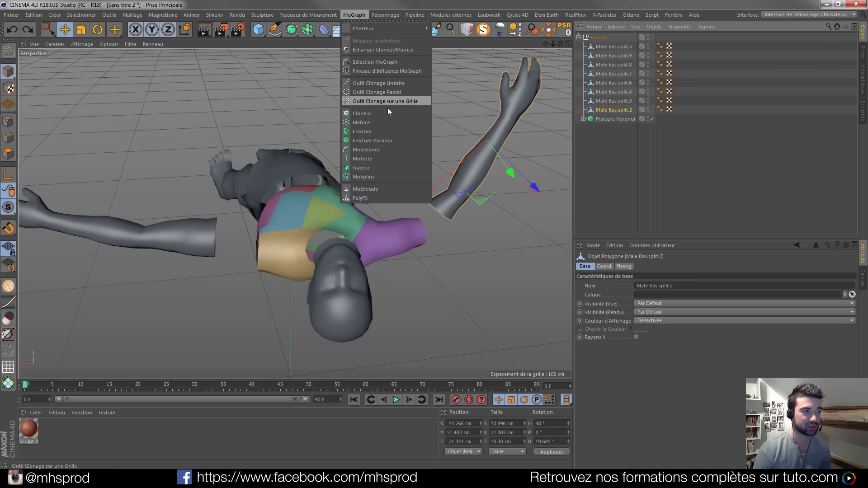
{"action": "left_click", "coordinate": [387, 139]}
{"action": "key", "text": "ctrl+z"}
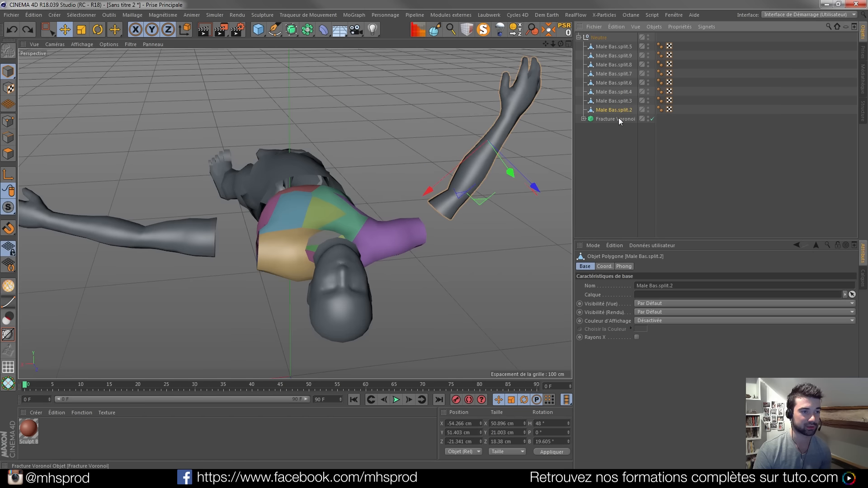
- Wrap the raised arm Male Bas.split.2 and the head Male Bas.split.3 each in its own Voronoi Fracture parent, and collapse both
{"action": "left_click", "coordinate": [360, 16]}
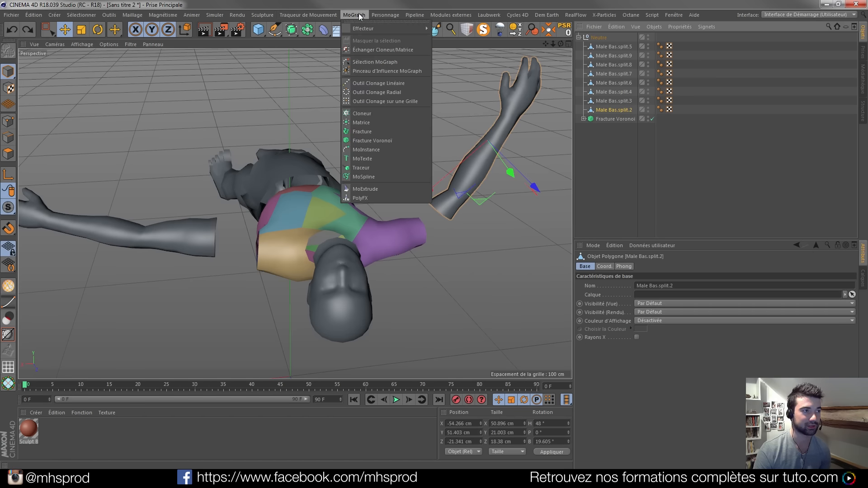
{"action": "left_click", "coordinate": [369, 139], "text": "alt"}
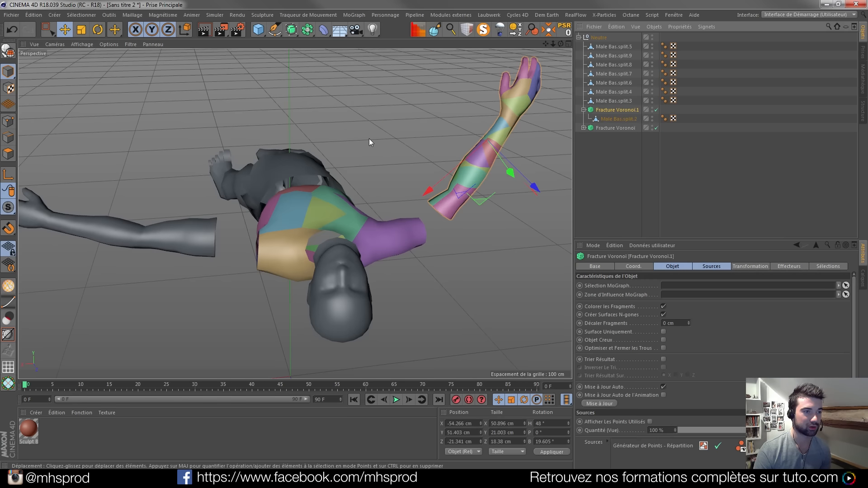
{"action": "left_click", "coordinate": [584, 109]}
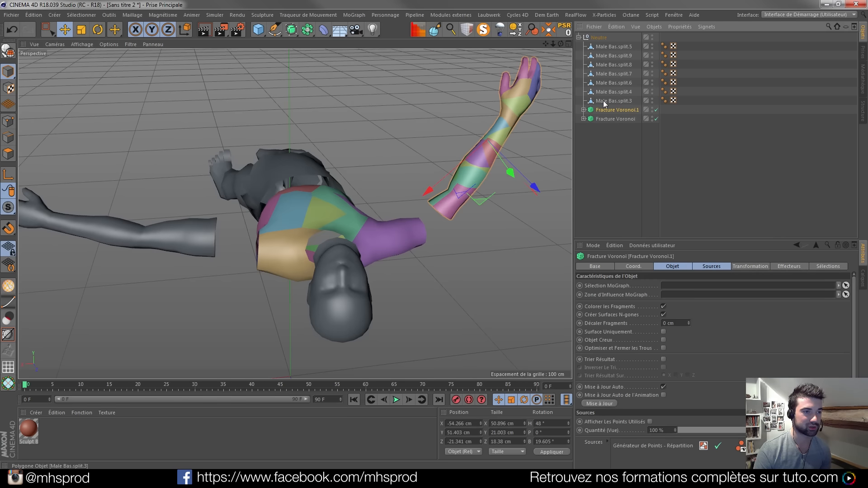
{"action": "left_click", "coordinate": [603, 100]}
{"action": "left_click", "coordinate": [355, 15]}
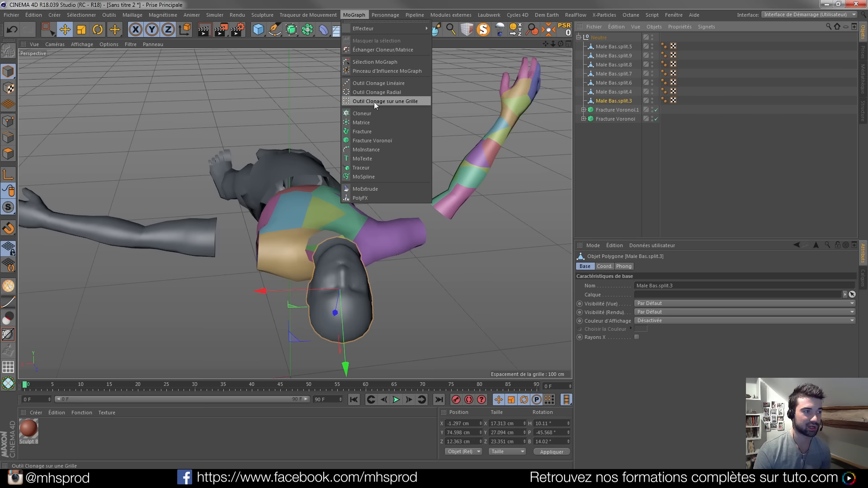
{"action": "left_click", "coordinate": [369, 139], "text": "alt"}
{"action": "left_click", "coordinate": [583, 101]}
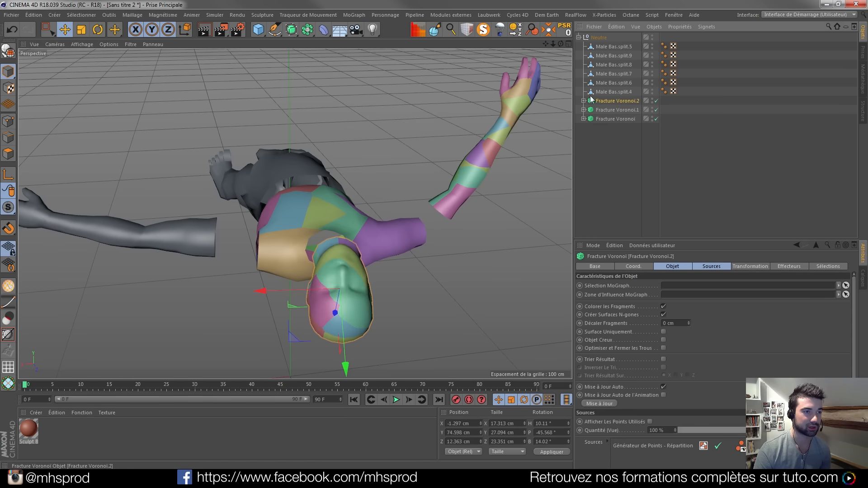
- Give the outstretched arm Male Bas.split.4 and the leg piece Male Bas.split.6 separate Voronoi Fracture parents, and collapse them
{"action": "left_click", "coordinate": [599, 92]}
{"action": "left_click", "coordinate": [355, 15]}
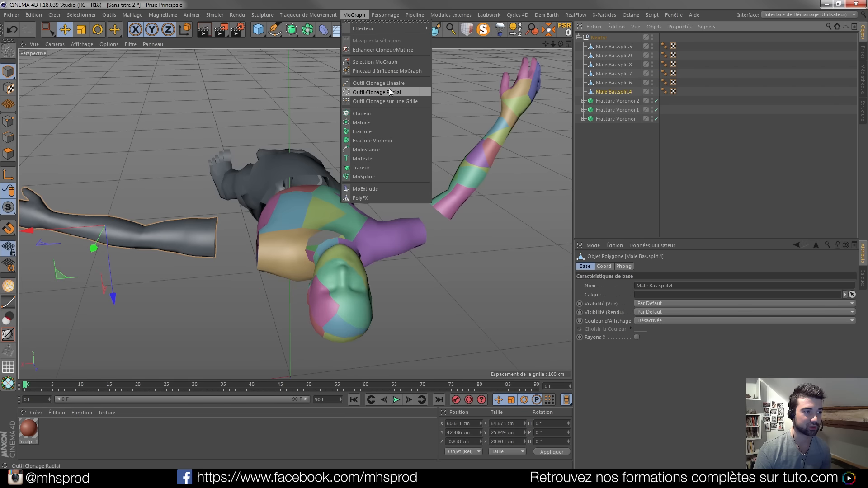
{"action": "left_click", "coordinate": [371, 141], "text": "alt"}
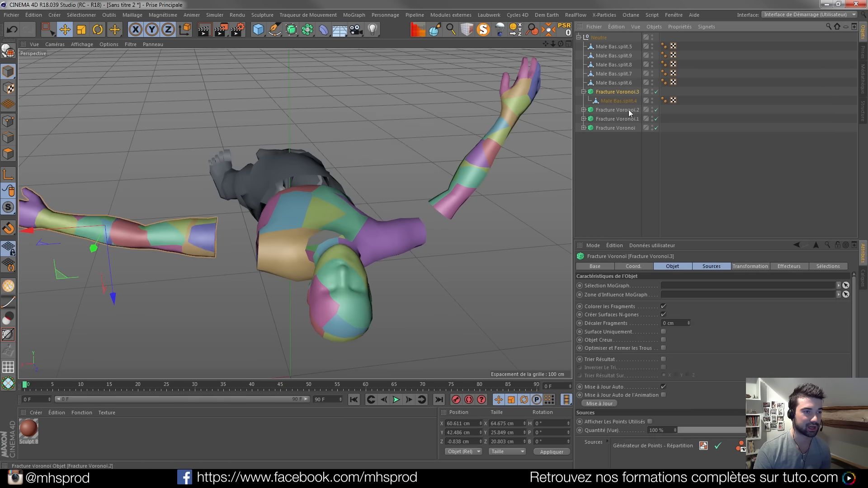
{"action": "left_click", "coordinate": [609, 83]}
{"action": "left_click", "coordinate": [354, 15]}
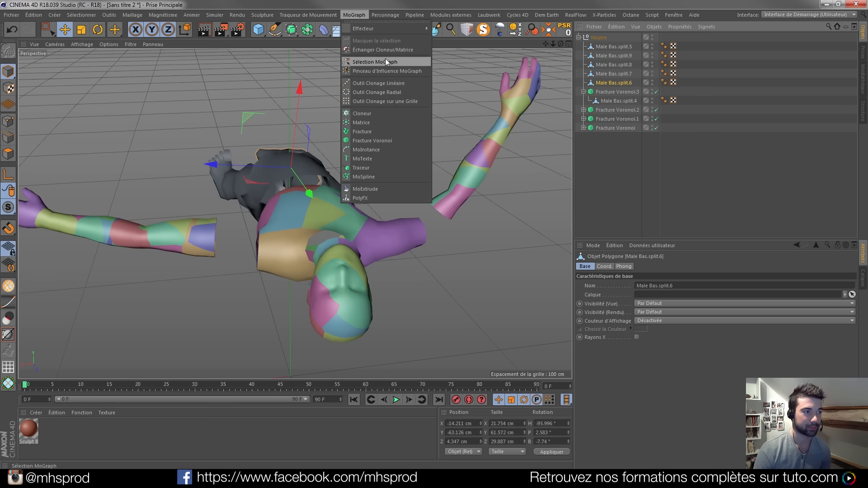
{"action": "left_click", "coordinate": [372, 140], "text": "alt"}
{"action": "left_click", "coordinate": [584, 82]}
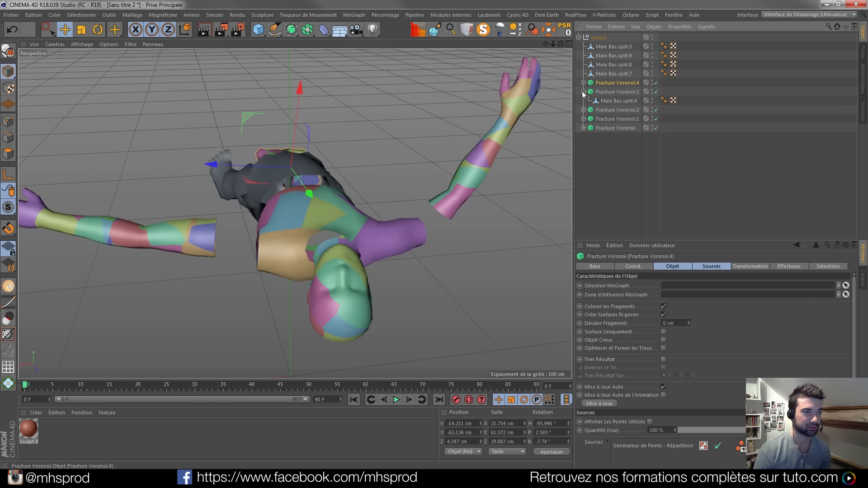
{"action": "left_click", "coordinate": [583, 92]}
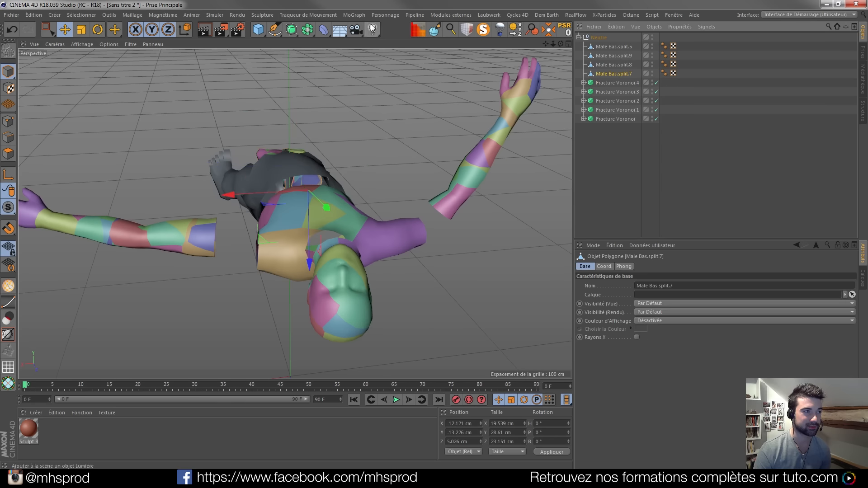
- Nest the thigh piece Male Bas.split.7 and the foot Male Bas.split.8 each under a new Voronoi Fracture object, and collapse both
{"action": "left_click", "coordinate": [354, 14]}
{"action": "left_click", "coordinate": [360, 140], "text": "alt"}
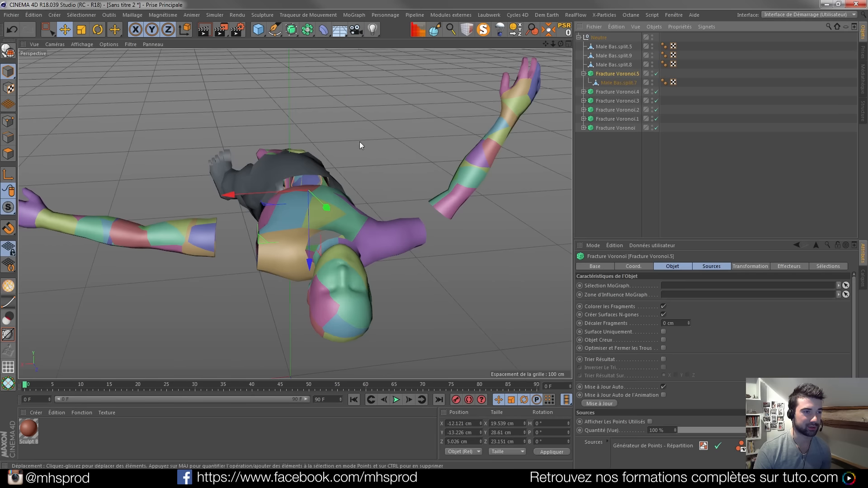
{"action": "left_click", "coordinate": [583, 74]}
{"action": "left_click", "coordinate": [601, 65]}
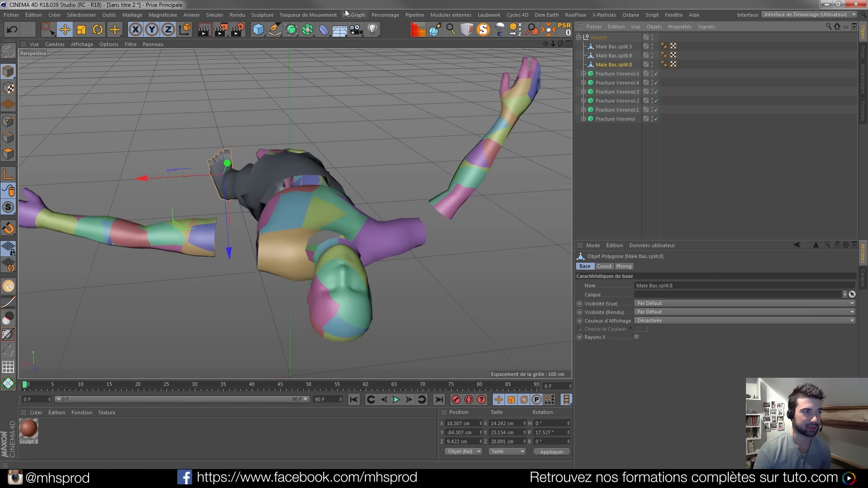
{"action": "left_click", "coordinate": [360, 15]}
{"action": "left_click", "coordinate": [373, 140], "text": "alt"}
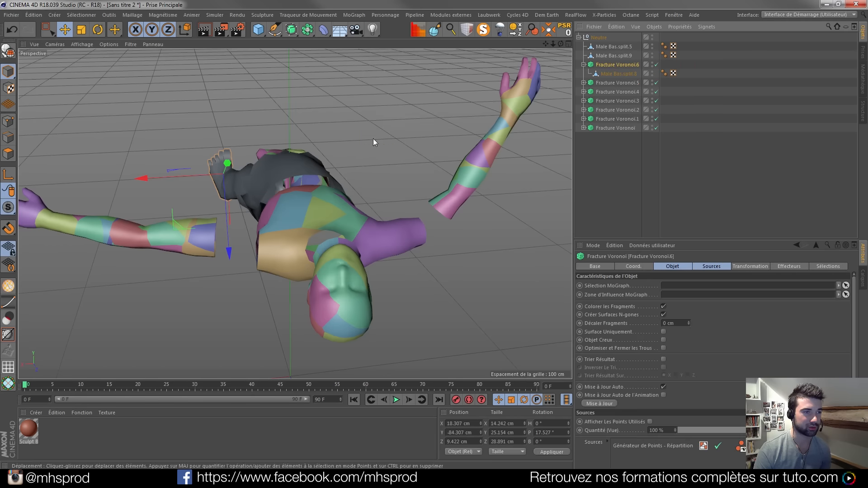
{"action": "left_click", "coordinate": [583, 64]}
- Wrap the leg Male Bas.split.9 and the waist piece Male Bas.split.5 each in a new Voronoi Fracture parent, and collapse both
{"action": "left_click", "coordinate": [604, 57]}
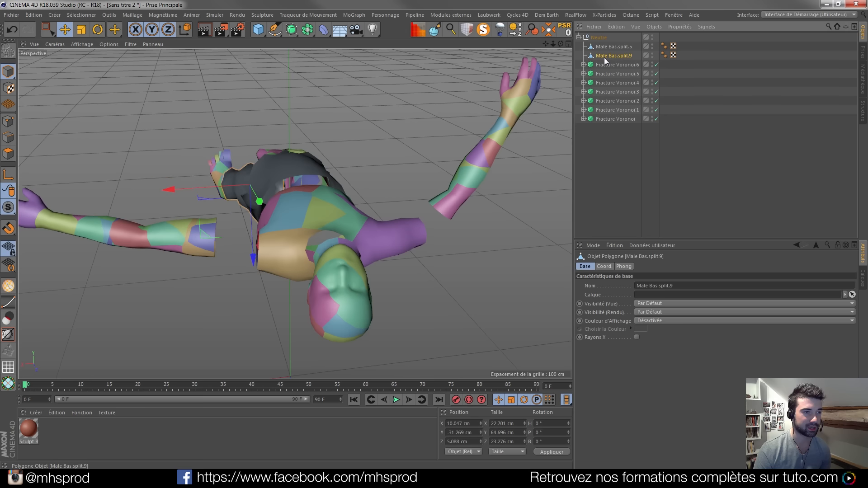
{"action": "left_click", "coordinate": [363, 15]}
{"action": "left_click", "coordinate": [383, 144], "text": "alt"}
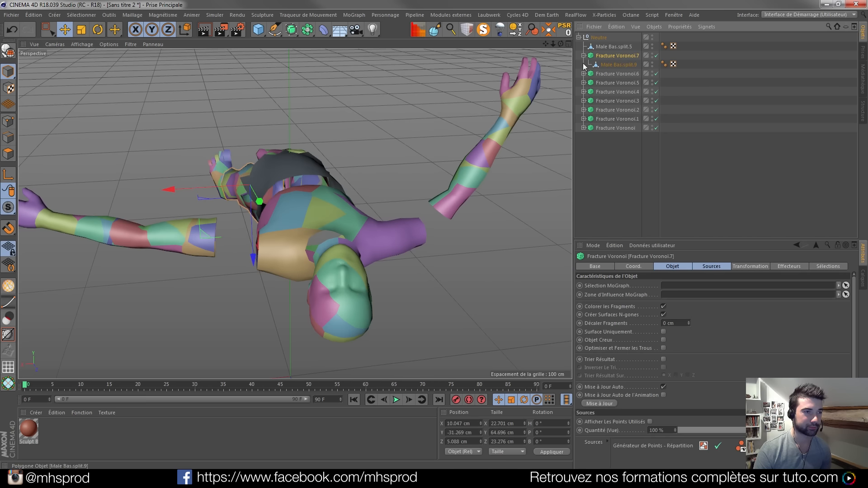
{"action": "left_click", "coordinate": [584, 56]}
{"action": "left_click", "coordinate": [603, 46]}
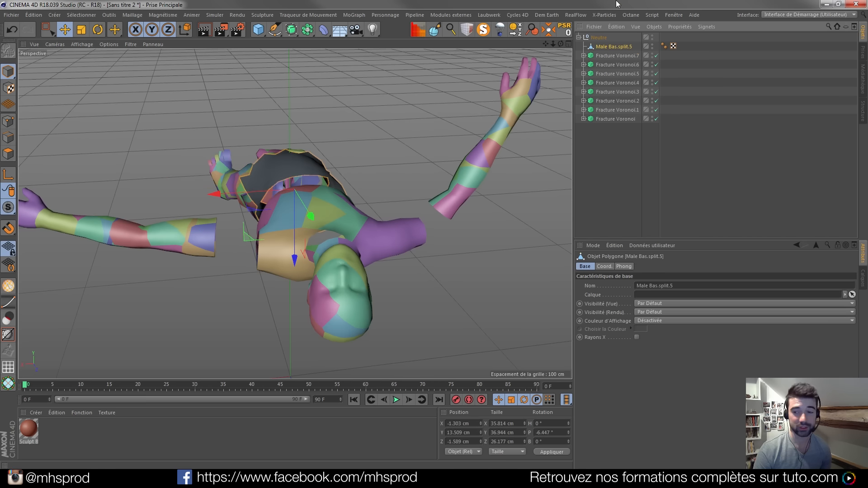
{"action": "left_click", "coordinate": [360, 15]}
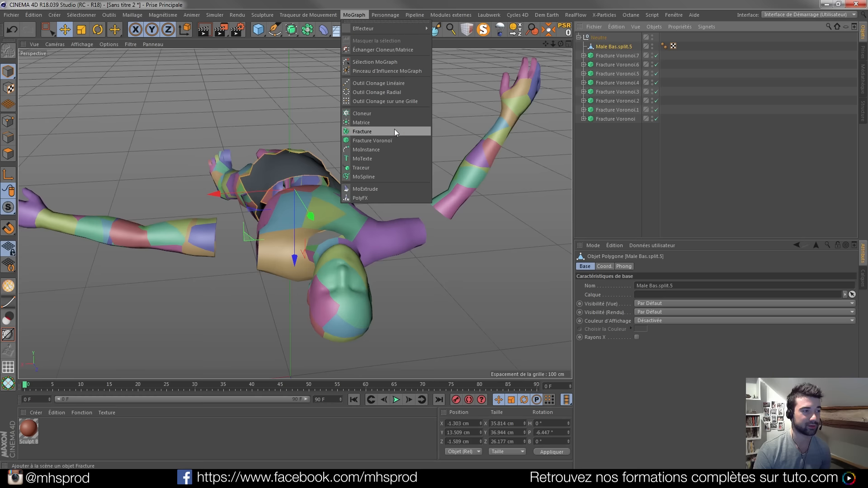
{"action": "left_click", "coordinate": [378, 142], "text": "alt"}
{"action": "left_click", "coordinate": [583, 46]}
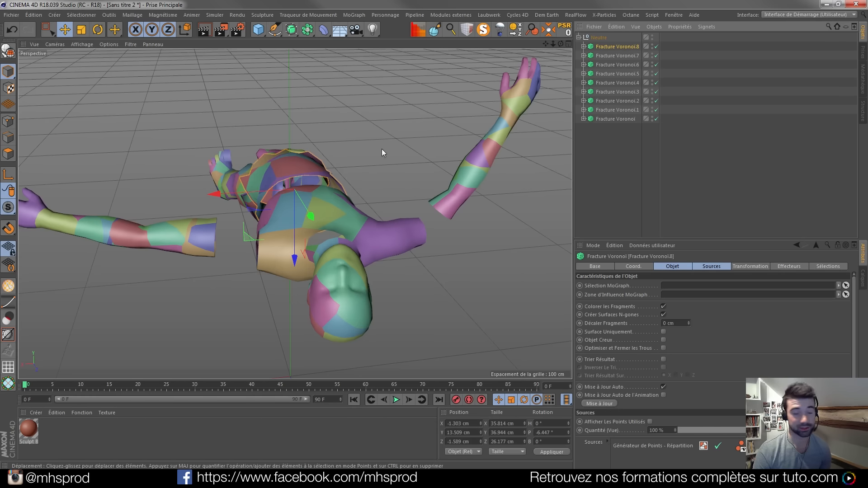
- Add a Random effector to the raised arm's Fracture Voronoi.1 object
{"action": "left_click_drag", "start_coordinate": [362, 237], "coordinate": [326, 253], "text": "alt"}
{"action": "left_click_drag", "start_coordinate": [334, 213], "coordinate": [597, 178], "text": "alt"}
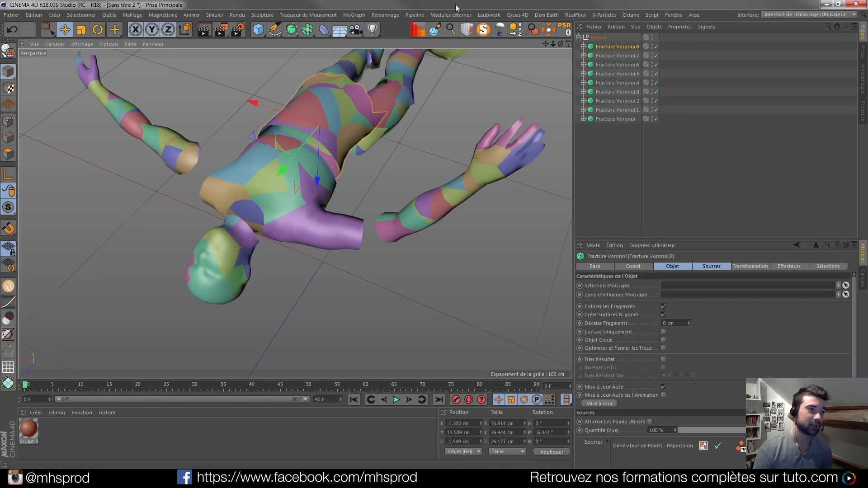
{"action": "left_click", "coordinate": [615, 119]}
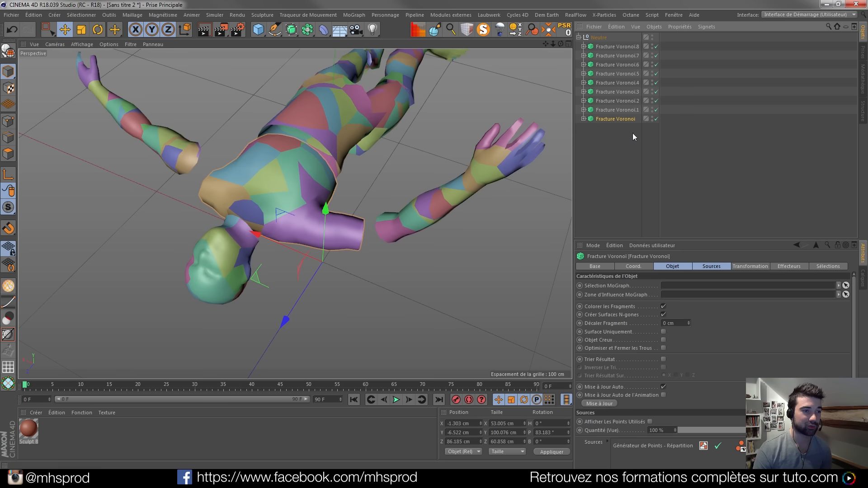
{"action": "left_click", "coordinate": [611, 110]}
{"action": "left_click", "coordinate": [354, 15]}
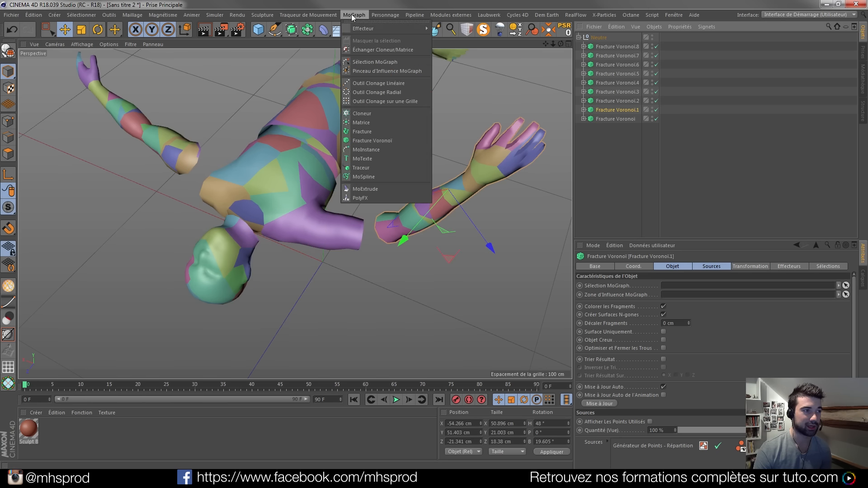
{"action": "mouse_move", "coordinate": [420, 28]}
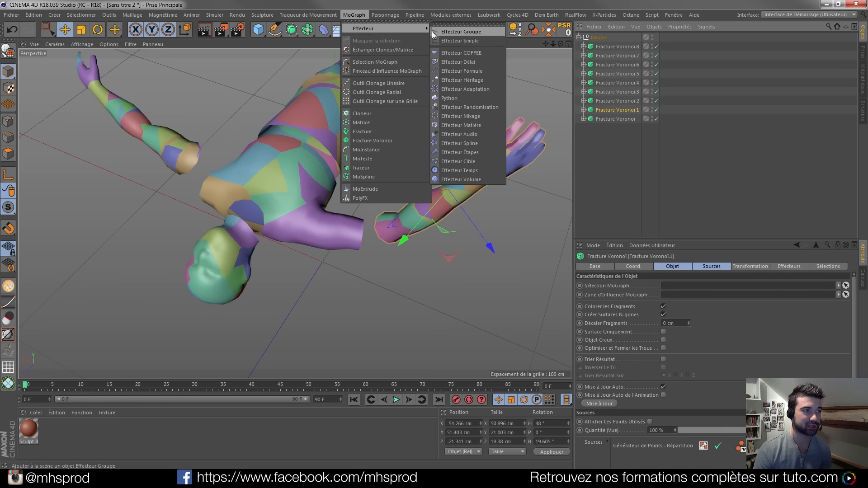
{"action": "left_click", "coordinate": [470, 107]}
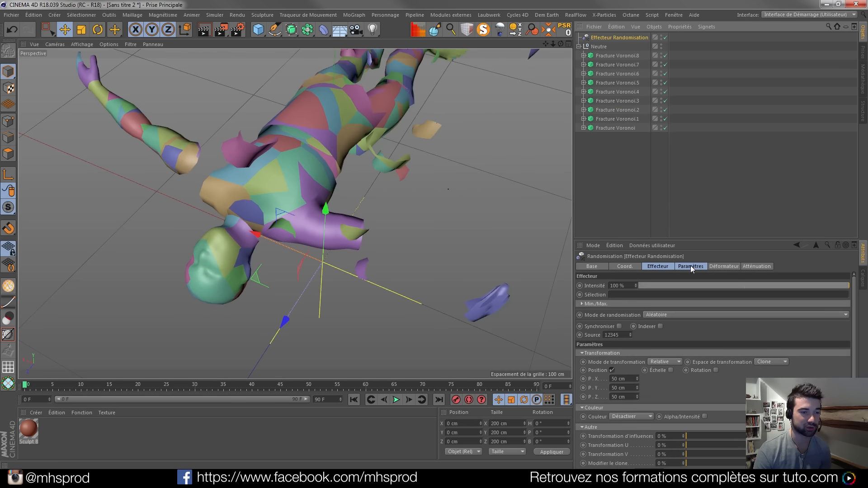
- Give the Random effector a Sphere falloff and move it out beside the raised hand, at about X -142, Y 97 cm
{"action": "left_click", "coordinate": [757, 266]}
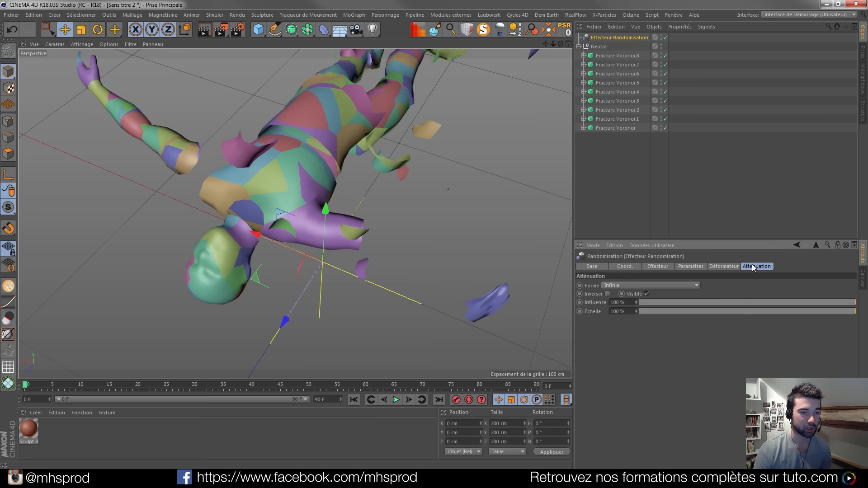
{"action": "left_click", "coordinate": [688, 285]}
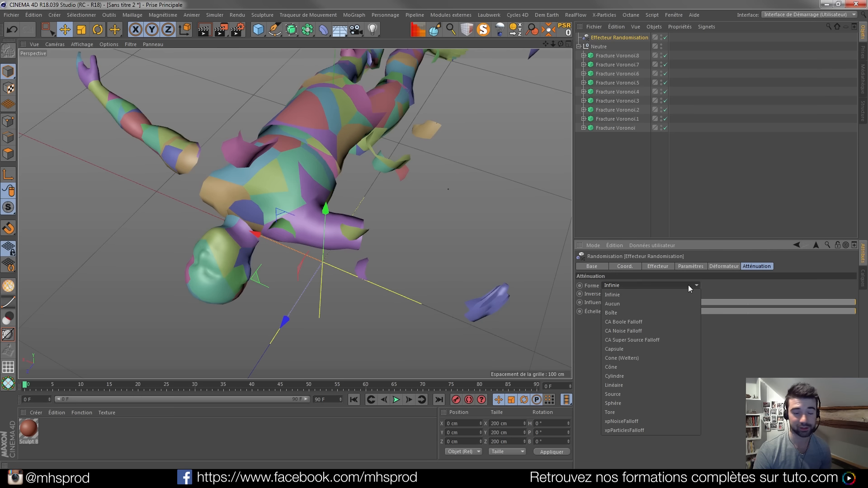
{"action": "left_click", "coordinate": [618, 403]}
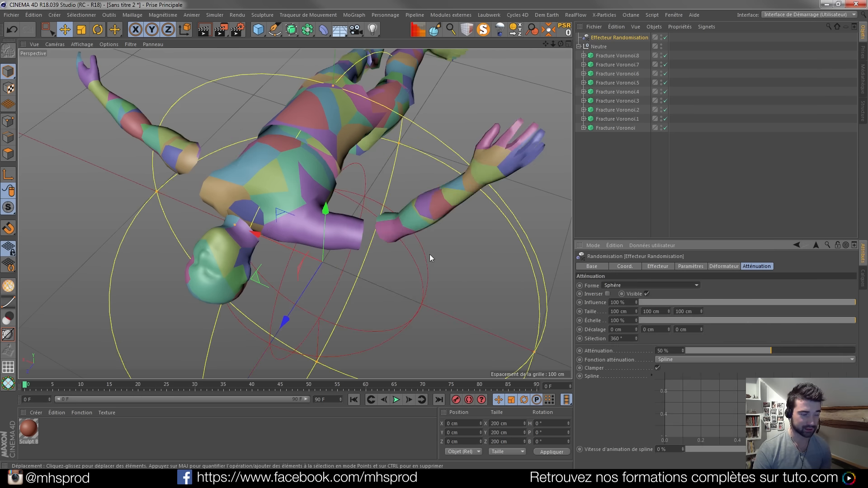
{"action": "scroll", "coordinate": [430, 254], "scroll_direction": "down", "scroll_amount": 3}
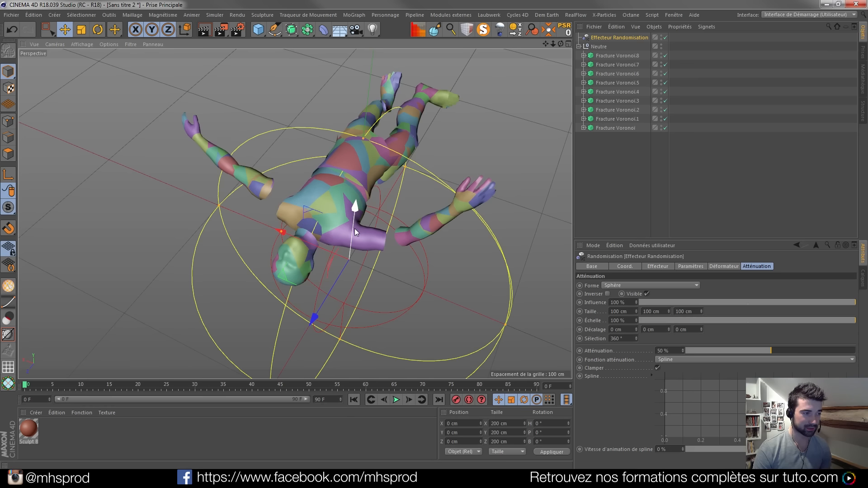
{"action": "left_click_drag", "start_coordinate": [354, 229], "coordinate": [453, 176]}
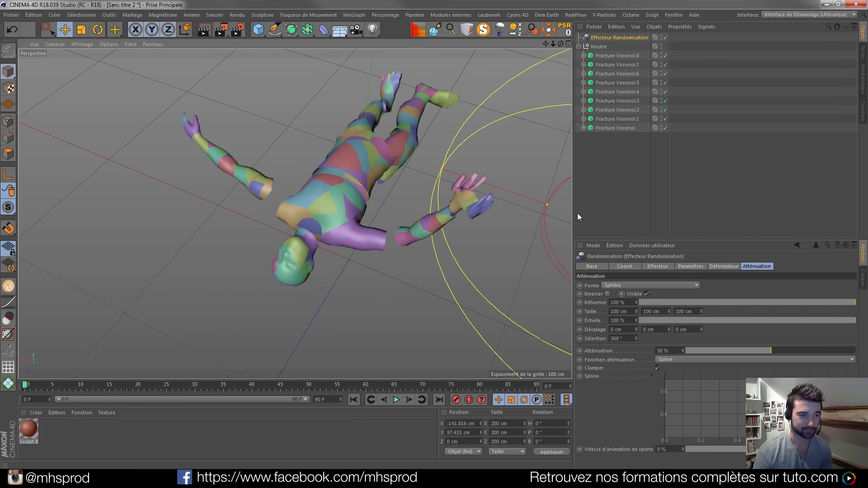
- Set the spherical falloff's size to 10 cm on all three axes
{"action": "left_click", "coordinate": [684, 267]}
{"action": "left_click", "coordinate": [755, 266]}
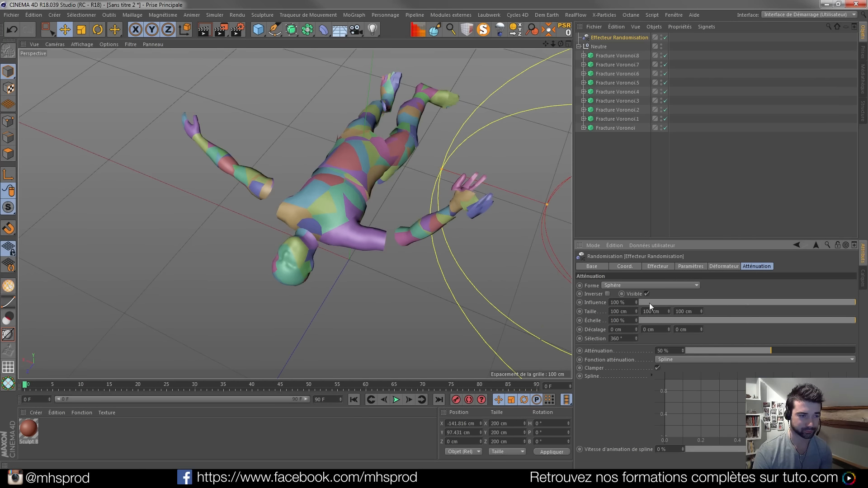
{"action": "left_click_drag", "start_coordinate": [621, 310], "coordinate": [599, 312]}
{"action": "type", "text": "10"}
{"action": "left_click_drag", "start_coordinate": [652, 311], "coordinate": [673, 312]}
{"action": "type", "text": "1010"}
{"action": "left_click", "coordinate": [720, 313]}
- Position the Random effector by the raised forearm at about X -61, Z 30 cm, and scale it up to about 57 cm
{"action": "scroll", "coordinate": [430, 216], "scroll_direction": "down", "scroll_amount": 3}
{"action": "middle_click_drag", "start_coordinate": [402, 216], "coordinate": [298, 225], "text": "alt"}
{"action": "left_click_drag", "start_coordinate": [429, 204], "coordinate": [310, 183]}
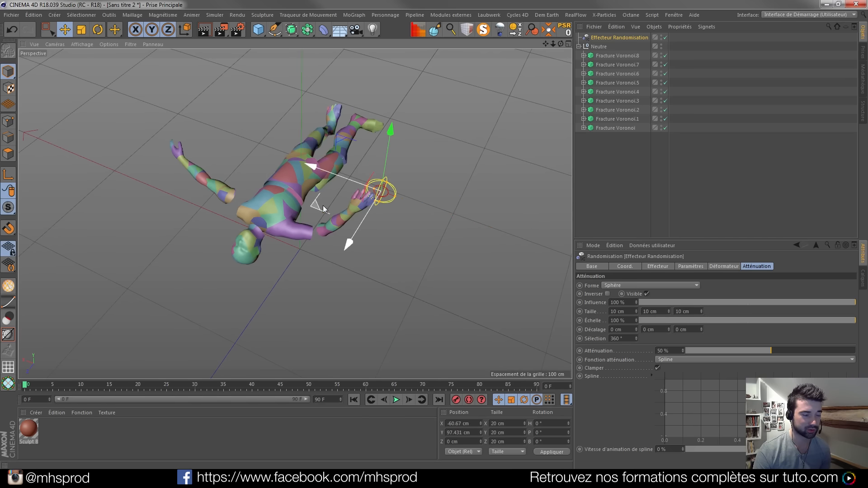
{"action": "scroll", "coordinate": [336, 200], "scroll_direction": "up", "scroll_amount": 5}
{"action": "left_click_drag", "start_coordinate": [409, 210], "coordinate": [348, 264]}
{"action": "left_click", "coordinate": [81, 31]}
{"action": "left_click_drag", "start_coordinate": [527, 127], "coordinate": [608, 140]}
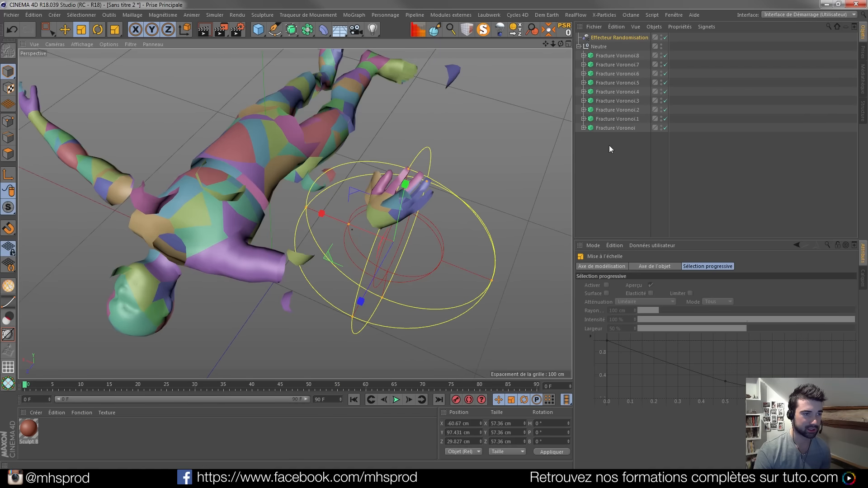
- Set the Random effector's X, Y and Z position offsets to 50 cm each
{"action": "left_click", "coordinate": [615, 38]}
{"action": "left_click", "coordinate": [667, 266]}
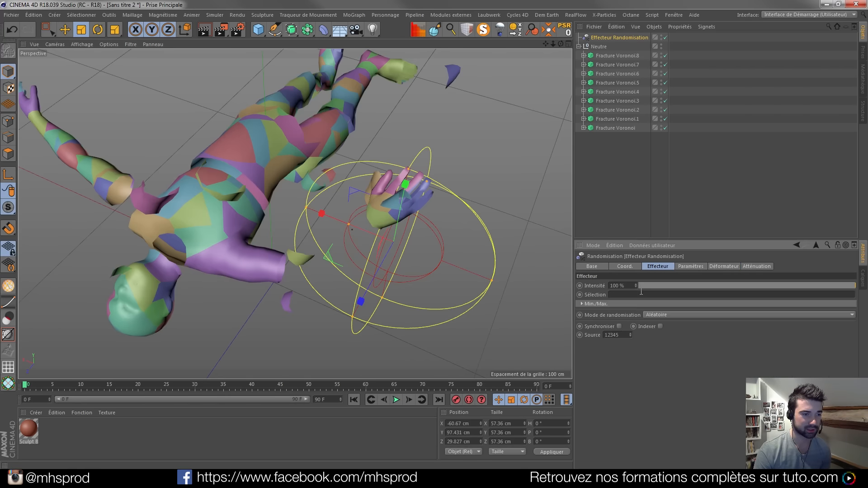
{"action": "left_click", "coordinate": [691, 266]}
{"action": "double_click", "coordinate": [626, 311]}
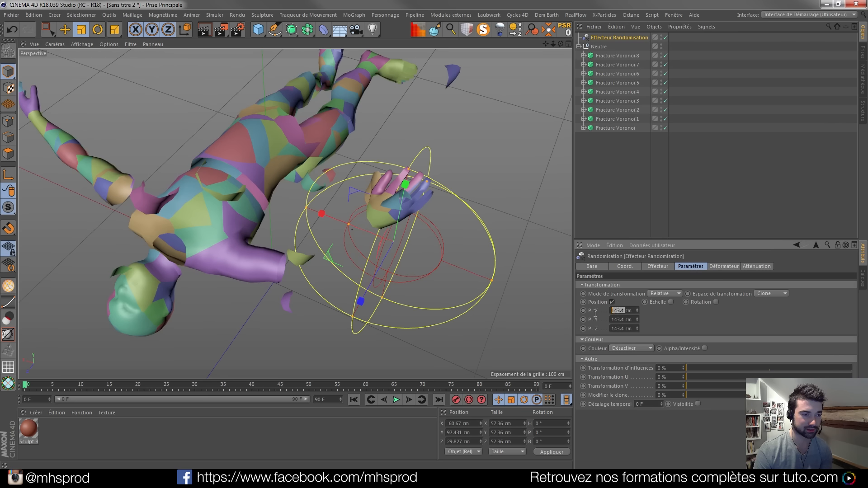
{"action": "type", "text": "50"}
{"action": "double_click", "coordinate": [624, 320]}
{"action": "type", "text": "50"}
{"action": "double_click", "coordinate": [625, 329]}
{"action": "type", "text": "50"}
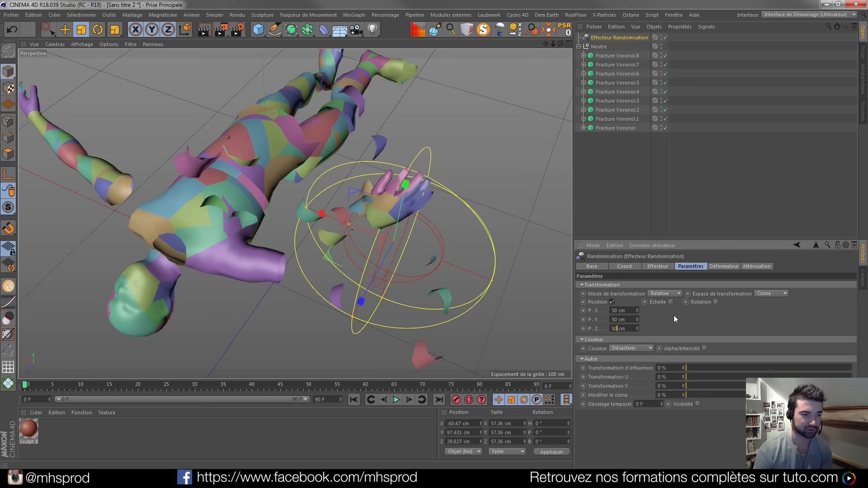
{"action": "key", "text": "Return"}
- Set the Random effector's position offsets to 10 cm on X, Y and Z
{"action": "left_click_drag", "start_coordinate": [626, 311], "coordinate": [593, 314]}
{"action": "type", "text": "10"}
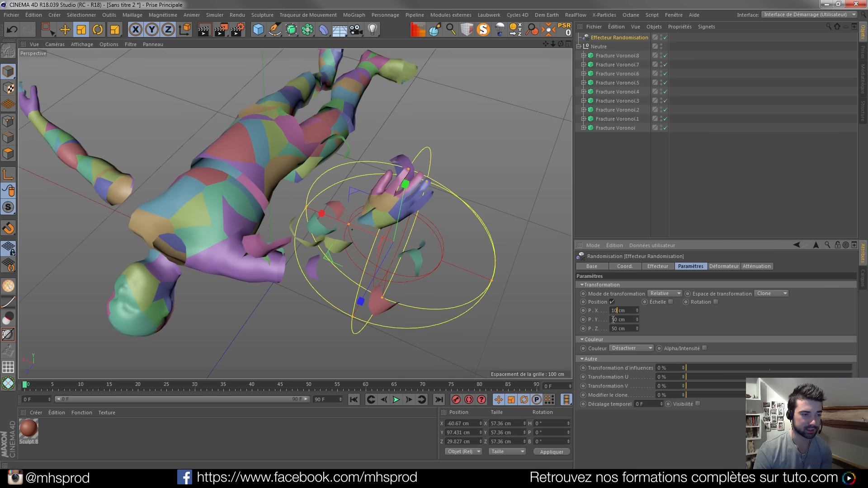
{"action": "key", "text": "Tab"}
{"action": "type", "text": "10"}
{"action": "key", "text": "Tab"}
{"action": "type", "text": "10"}
{"action": "key", "text": "Return"}
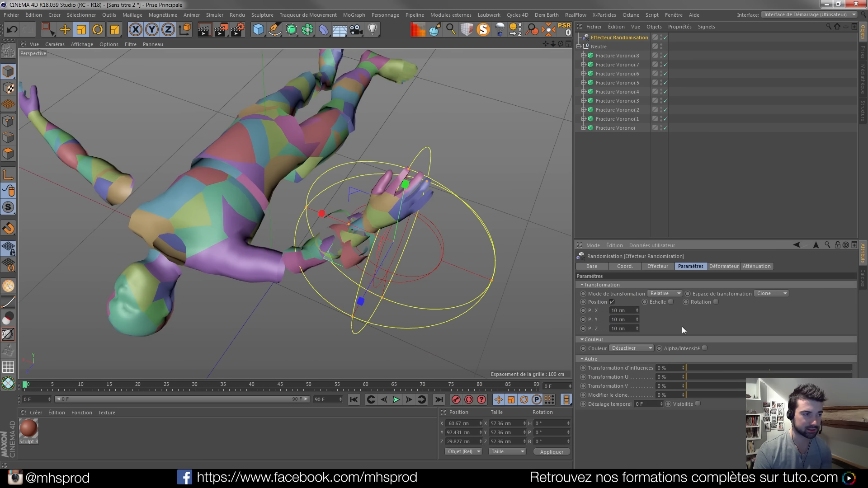
- Move the Random effector around the lower forearm, to about X -55, Y 87 cm
{"action": "left_click_drag", "start_coordinate": [361, 269], "coordinate": [346, 174], "text": "alt"}
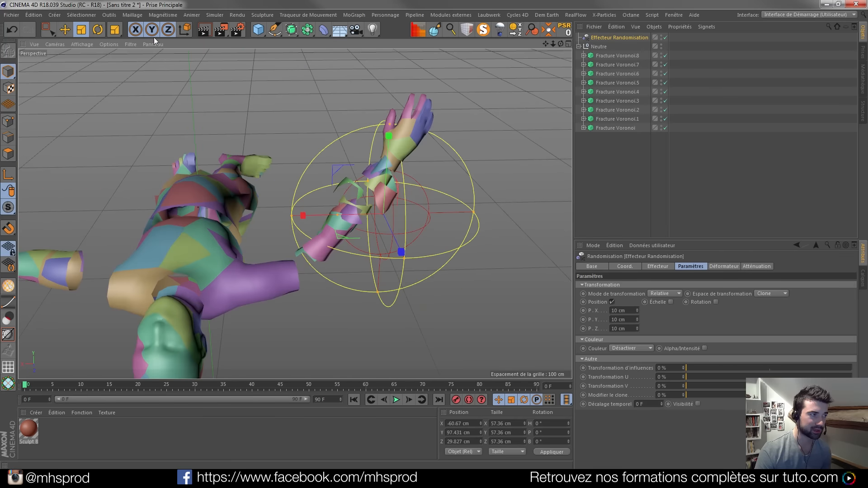
{"action": "left_click", "coordinate": [64, 30]}
{"action": "left_click_drag", "start_coordinate": [387, 145], "coordinate": [355, 130]}
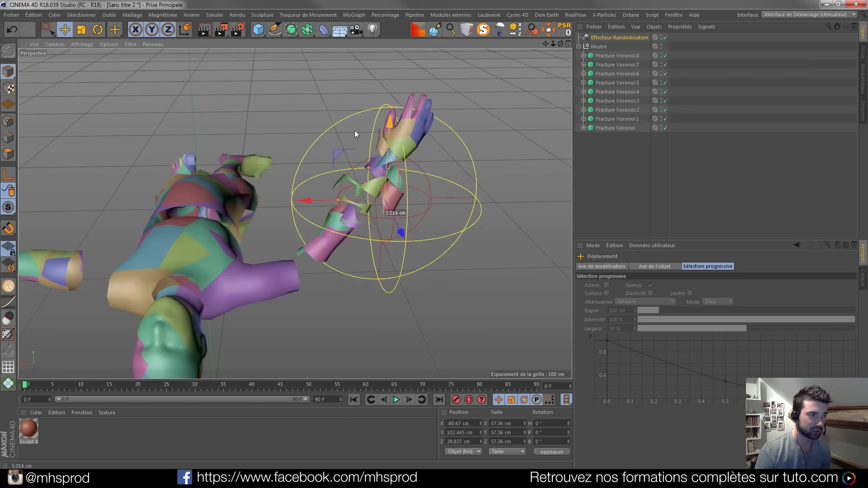
{"action": "left_click_drag", "start_coordinate": [315, 208], "coordinate": [333, 205]}
{"action": "left_click_drag", "start_coordinate": [418, 148], "coordinate": [400, 193]}
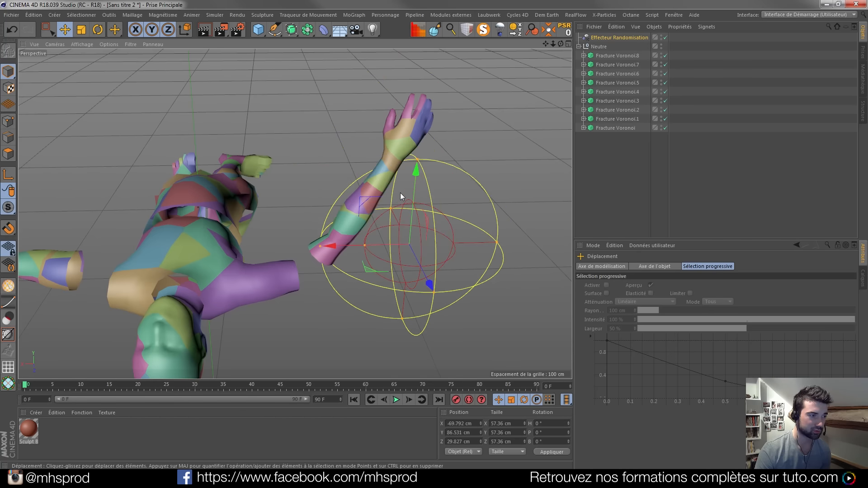
{"action": "left_click_drag", "start_coordinate": [330, 246], "coordinate": [291, 248]}
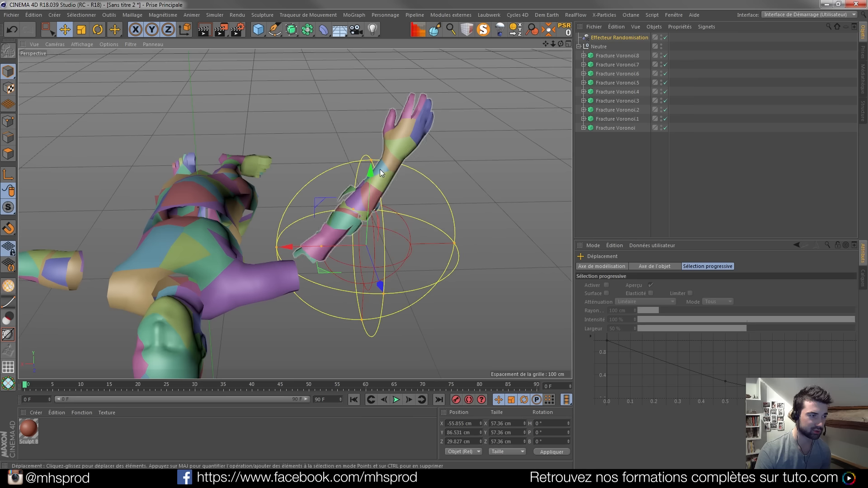
- Reshape the spherical falloff to about 105 cm in Y and 43 cm in Z so it covers the forearm
{"action": "left_click_drag", "start_coordinate": [372, 159], "coordinate": [344, 82]}
{"action": "left_click_drag", "start_coordinate": [292, 222], "coordinate": [192, 224], "text": "alt"}
{"action": "left_click_drag", "start_coordinate": [364, 251], "coordinate": [334, 247]}
{"action": "left_click_drag", "start_coordinate": [151, 206], "coordinate": [393, 171], "text": "alt"}
{"action": "scroll", "coordinate": [392, 170], "scroll_direction": "up", "scroll_amount": 3}
{"action": "middle_click_drag", "start_coordinate": [371, 172], "coordinate": [298, 196], "text": "alt"}
{"action": "scroll", "coordinate": [297, 195], "scroll_direction": "up", "scroll_amount": 2}
{"action": "scroll", "coordinate": [298, 196], "scroll_direction": "up", "scroll_amount": 1}
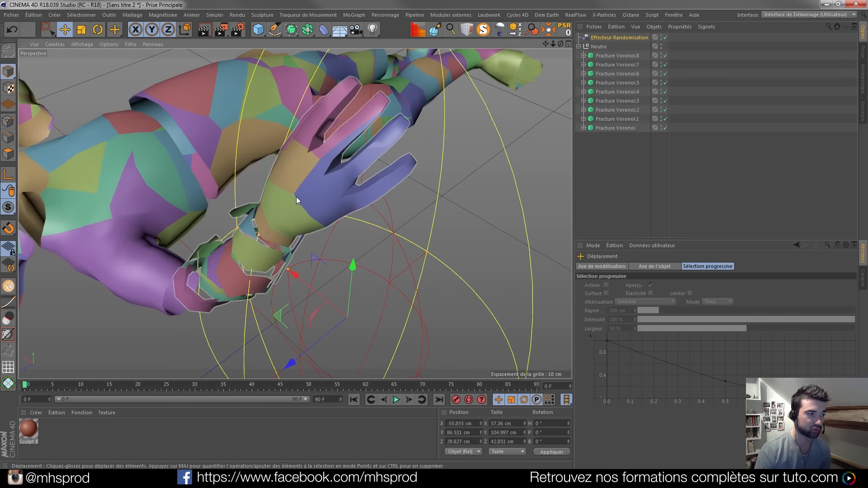
{"action": "scroll", "coordinate": [277, 221], "scroll_direction": "up", "scroll_amount": 1}
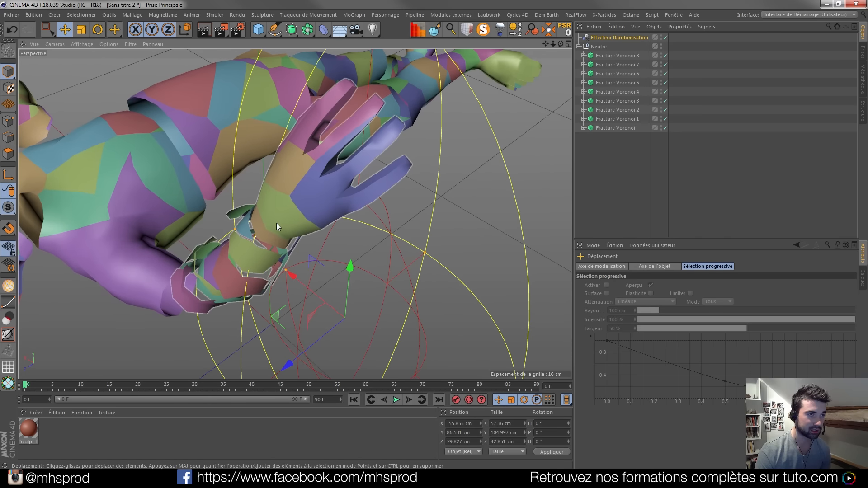
- Add a second Random effector to Fracture Voronoi.7
{"action": "left_click", "coordinate": [611, 64]}
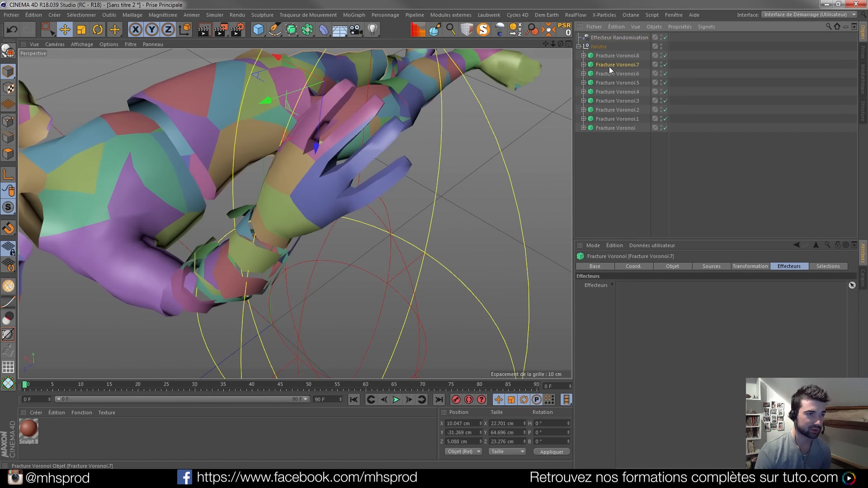
{"action": "left_click", "coordinate": [355, 15]}
{"action": "mouse_move", "coordinate": [389, 29]}
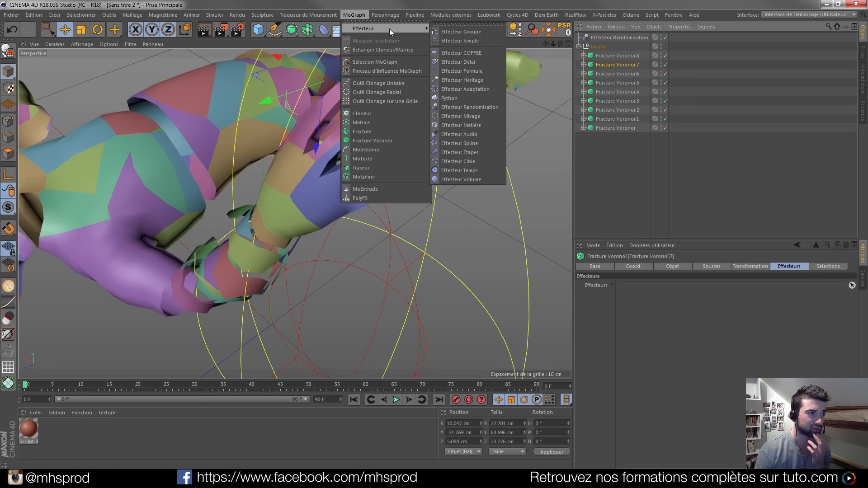
{"action": "left_click", "coordinate": [475, 107]}
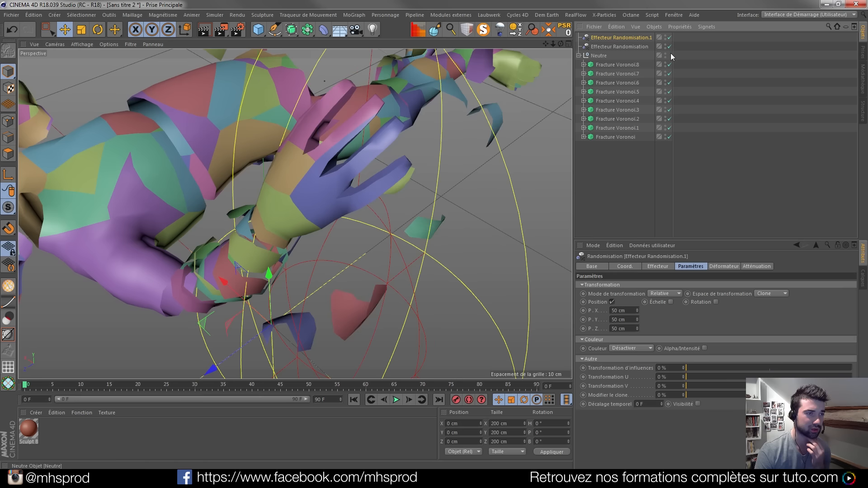
- Set the second Random effector's position offsets to 5 cm on X, Y and Z
{"action": "left_click", "coordinate": [618, 311]}
{"action": "key", "text": "BackSpace"}
{"action": "key", "text": "Tab"}
{"action": "type", "text": "5"}
{"action": "key", "text": "Tab"}
{"action": "type", "text": "5"}
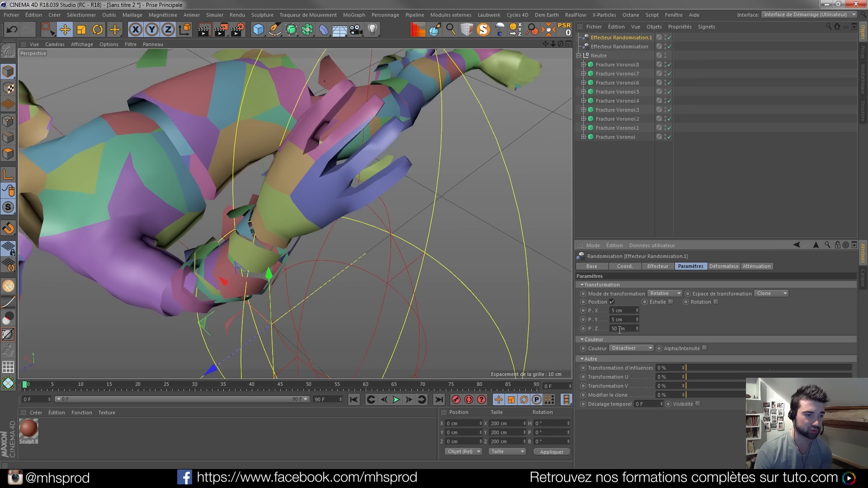
{"action": "key", "text": "Return"}
- Assign Effecteur Randomisation.1 to the Voronoi Fracture objects from Fracture Voronoi.8 down to Fracture Voronoi.5
{"action": "left_click", "coordinate": [616, 64]}
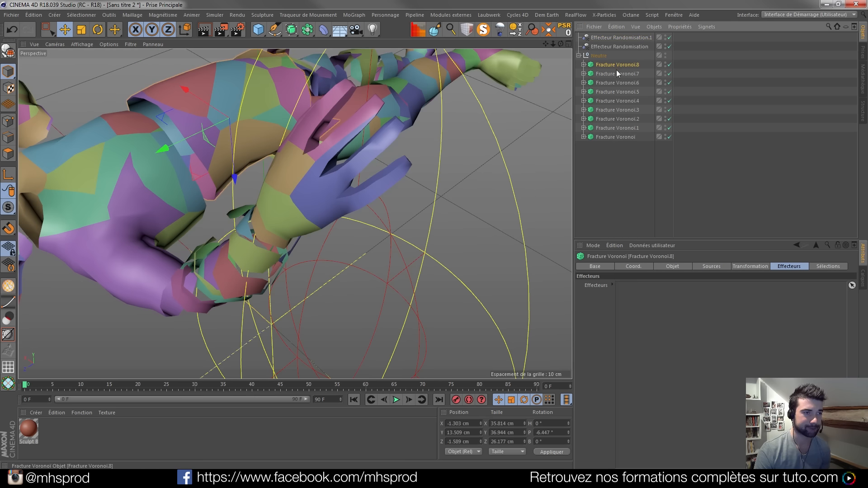
{"action": "left_click_drag", "start_coordinate": [619, 37], "coordinate": [636, 288]}
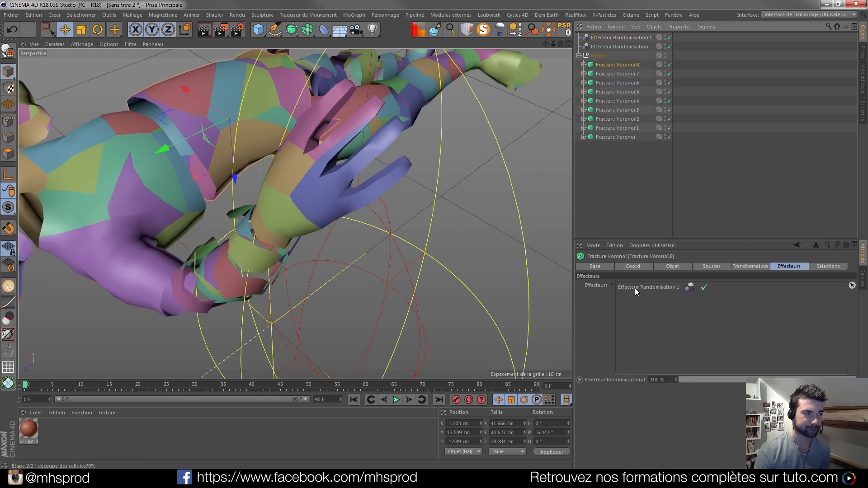
{"action": "left_click", "coordinate": [618, 75]}
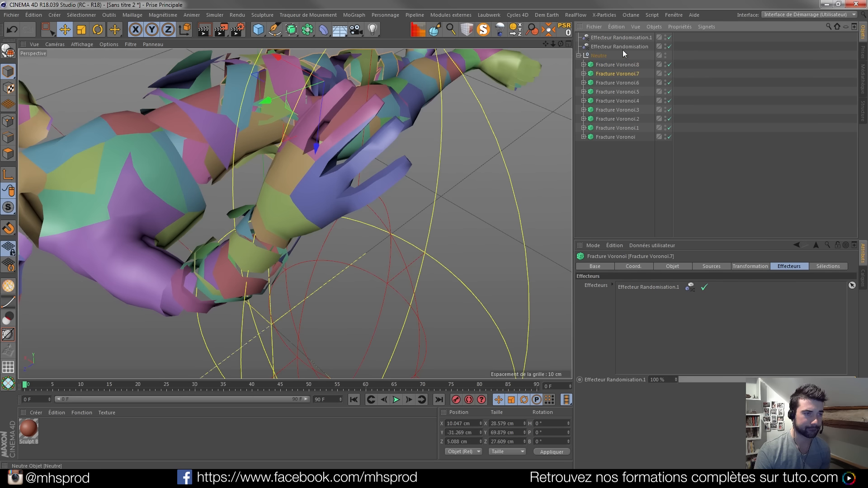
{"action": "left_click_drag", "start_coordinate": [623, 37], "coordinate": [644, 287]}
{"action": "left_click", "coordinate": [618, 92]}
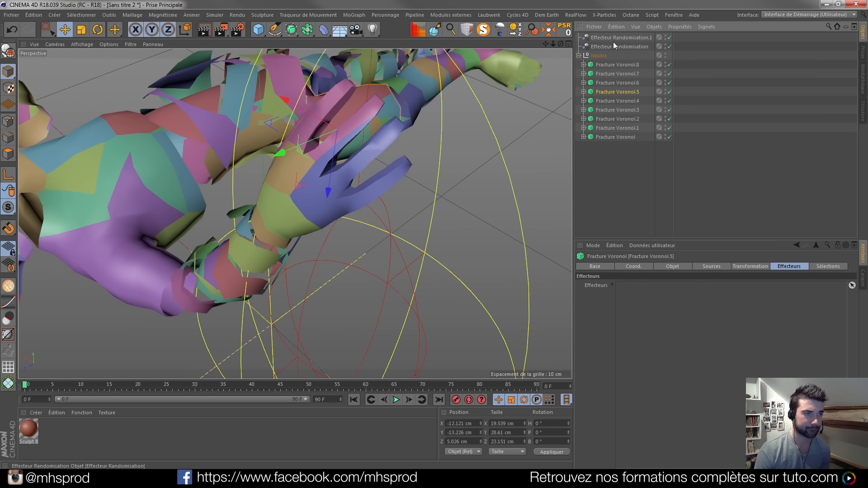
{"action": "left_click_drag", "start_coordinate": [655, 238], "coordinate": [665, 241]}
- Assign Effecteur Randomisation.1 to Fracture Voronoi.4 and Fracture Voronoi.3 as well
{"action": "left_click", "coordinate": [621, 100]}
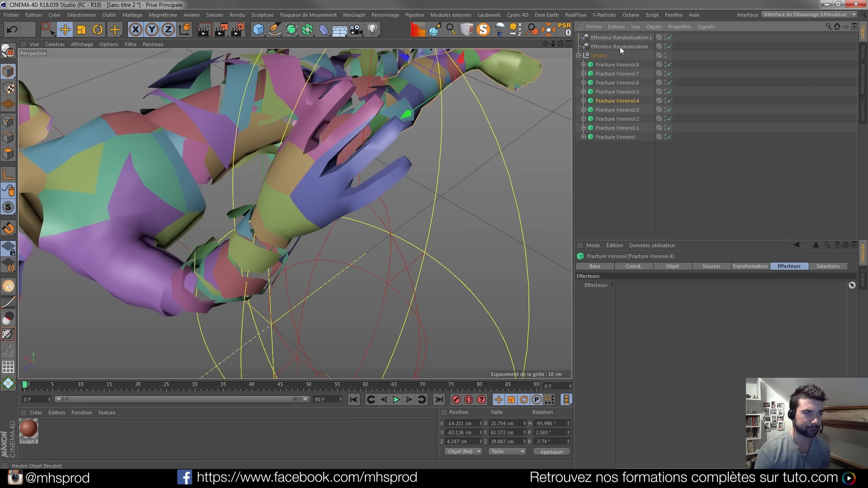
{"action": "left_click_drag", "start_coordinate": [615, 36], "coordinate": [656, 292]}
{"action": "left_click", "coordinate": [628, 110]}
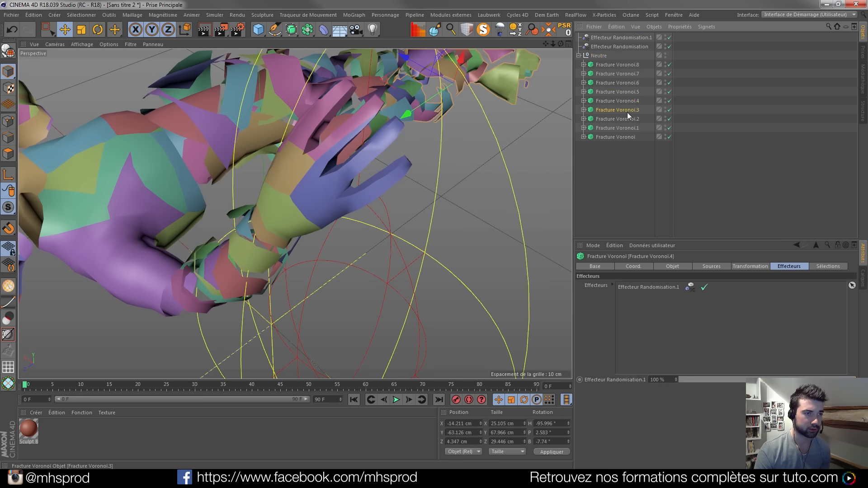
{"action": "left_click_drag", "start_coordinate": [645, 122], "coordinate": [646, 181]}
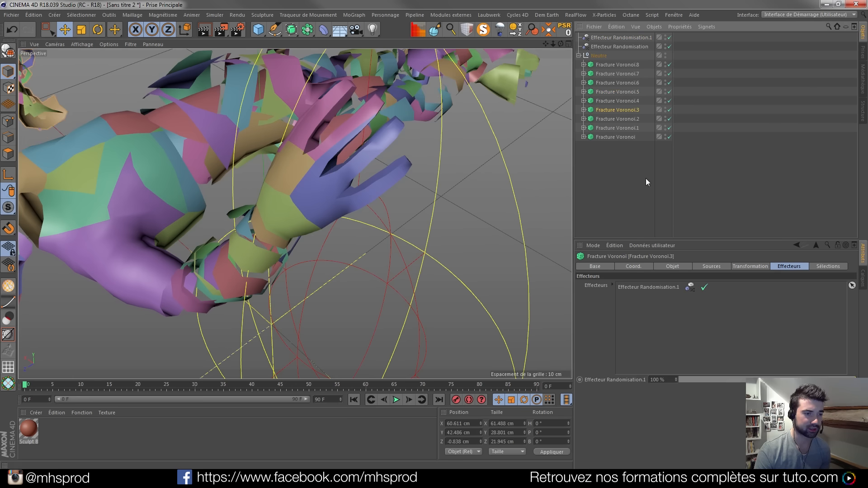
- Assign Effecteur Randomisation.1 to Fracture Voronoi.2 and to the unnumbered Fracture Voronoi object
{"action": "left_click", "coordinate": [622, 119]}
{"action": "left_click_drag", "start_coordinate": [621, 45], "coordinate": [660, 289]}
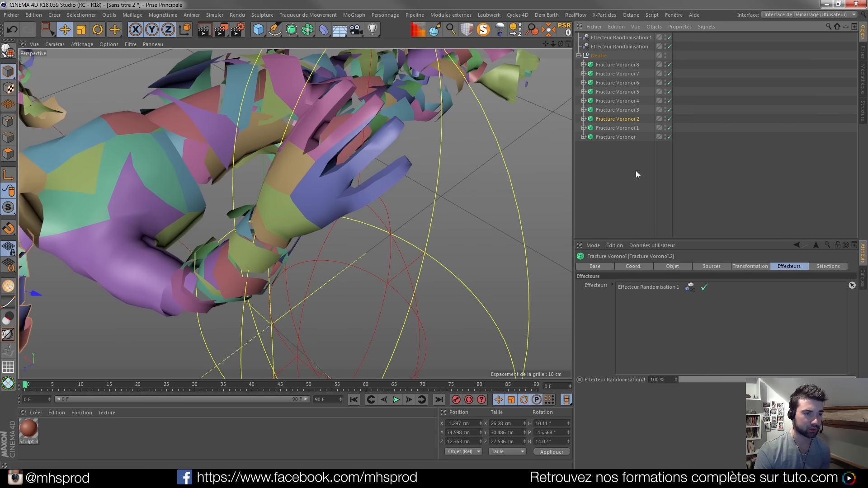
{"action": "left_click", "coordinate": [625, 128]}
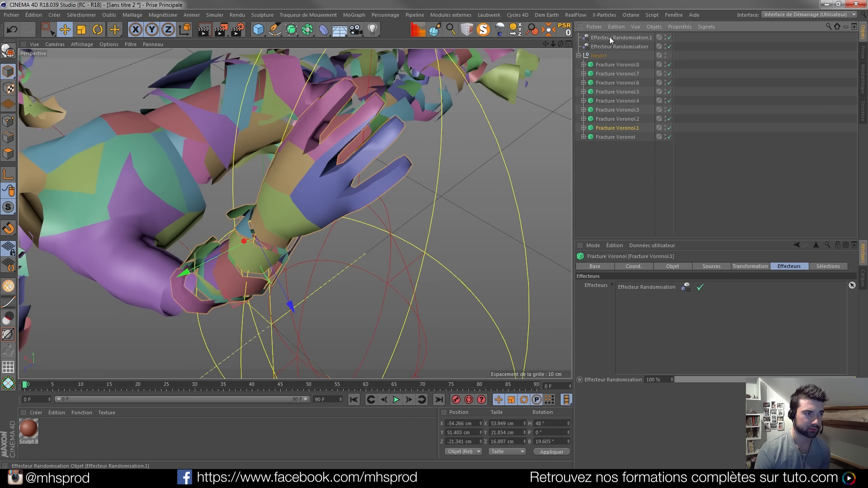
{"action": "left_click", "coordinate": [615, 144]}
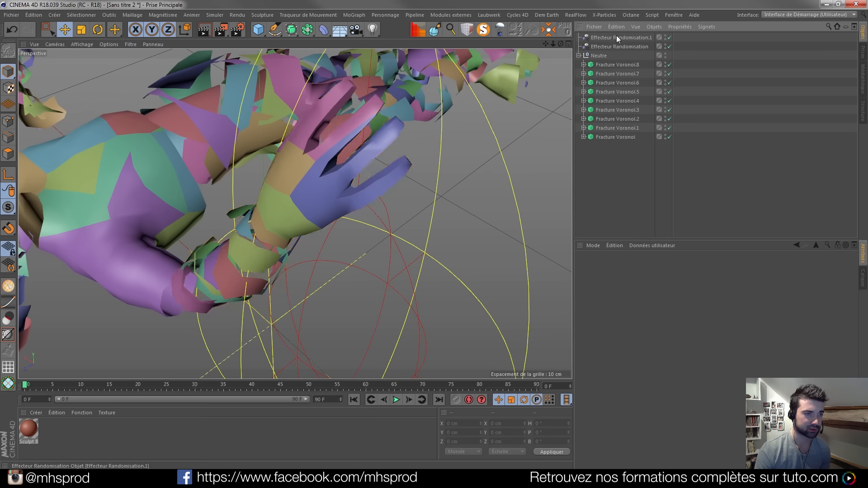
{"action": "left_click", "coordinate": [612, 139]}
{"action": "left_click_drag", "start_coordinate": [612, 37], "coordinate": [652, 326]}
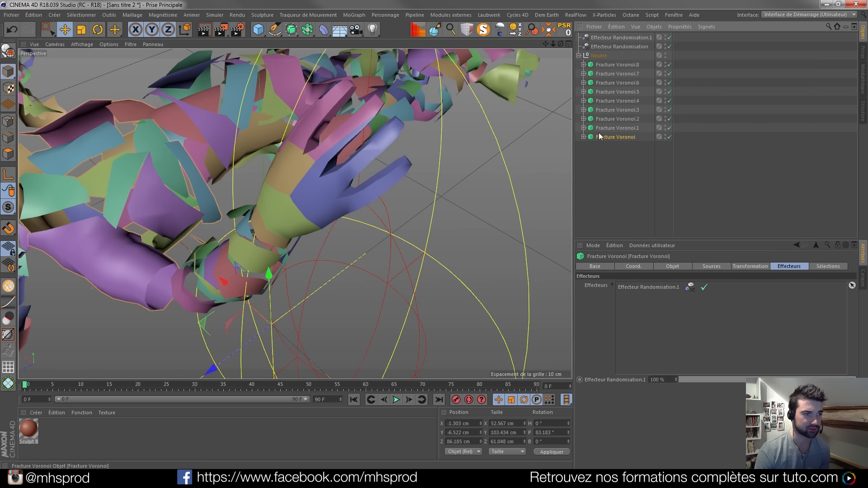
- Set Effecteur Randomisation.1's position offsets to 2 cm on X, Y and Z
{"action": "left_click", "coordinate": [620, 37]}
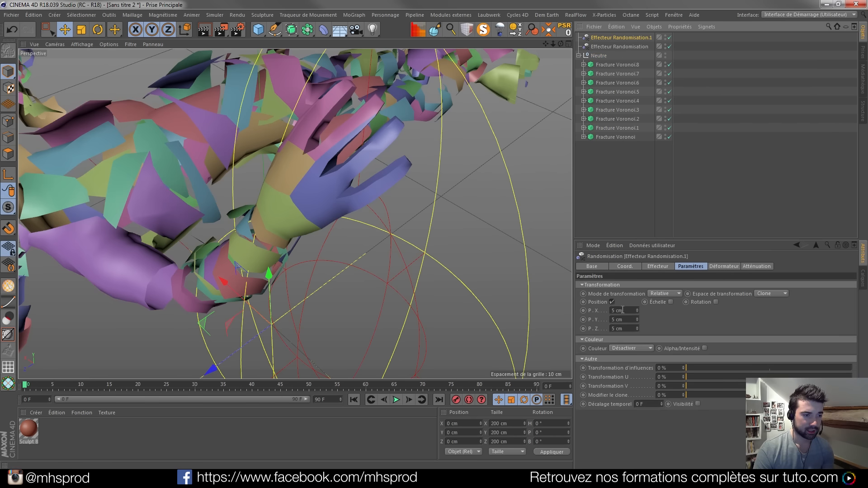
{"action": "type", "text": "2"}
{"action": "left_click_drag", "start_coordinate": [617, 312], "coordinate": [611, 329]}
{"action": "type", "text": "22"}
{"action": "left_click", "coordinate": [657, 326]}
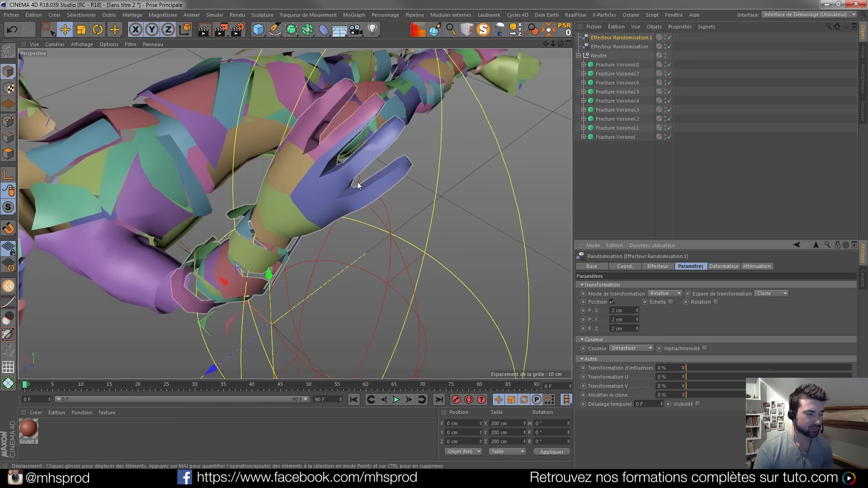
- Try to smooth the fractured body by placing the Neutre group under a new Subdivision Surface
{"action": "left_click", "coordinate": [579, 55]}
{"action": "left_click", "coordinate": [607, 56]}
{"action": "left_click_drag", "start_coordinate": [292, 29], "coordinate": [322, 40]}
{"action": "mouse_move", "coordinate": [601, 39]}
{"action": "left_mouse_down"}
{"action": "mouse_move", "coordinate": [592, 61]}
{"action": "mouse_move", "coordinate": [603, 54]}
{"action": "left_mouse_up"}
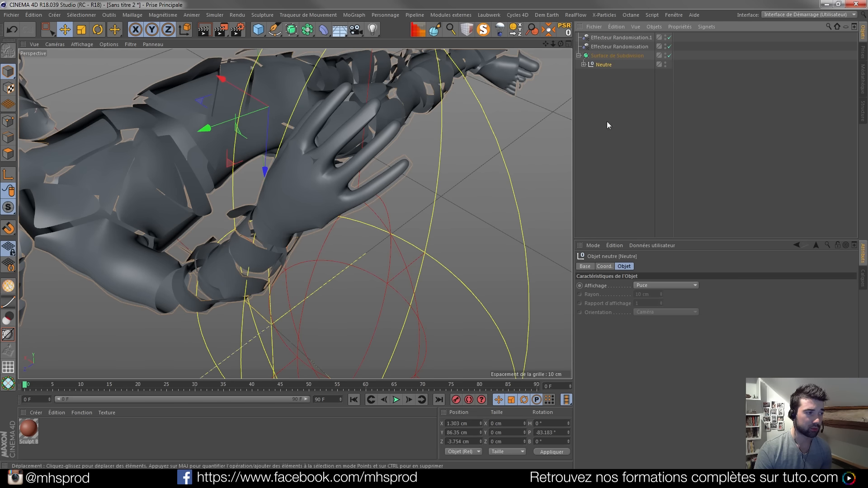
- Take the Neutre group back out of the Subdivision Surface and keep its hierarchy collapsed
{"action": "mouse_move", "coordinate": [603, 65]}
{"action": "left_mouse_down"}
{"action": "mouse_move", "coordinate": [607, 74]}
{"action": "mouse_move", "coordinate": [599, 68]}
{"action": "left_mouse_up"}
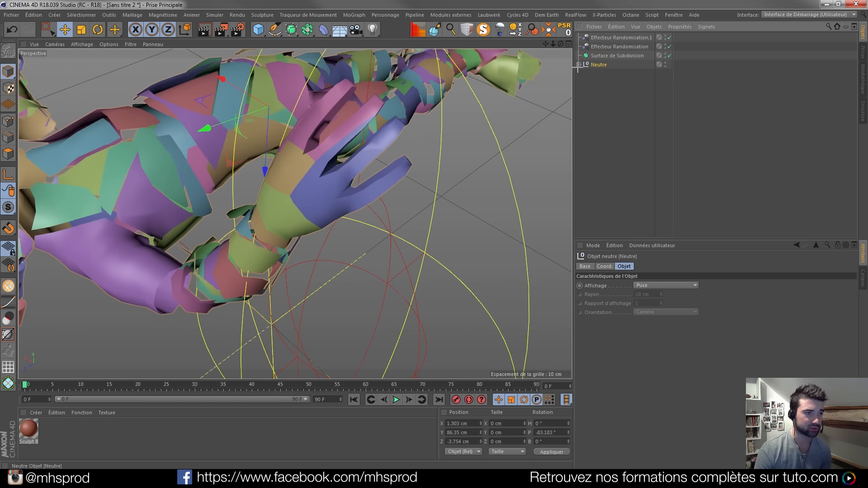
{"action": "left_click", "coordinate": [579, 64]}
{"action": "left_click", "coordinate": [578, 65]}
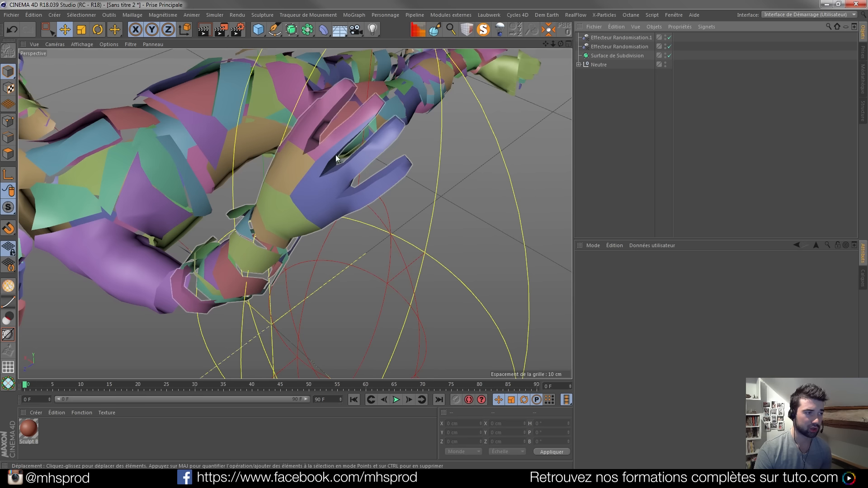
{"action": "left_click", "coordinate": [579, 65]}
{"action": "left_click", "coordinate": [579, 64]}
{"action": "left_click", "coordinate": [601, 55]}
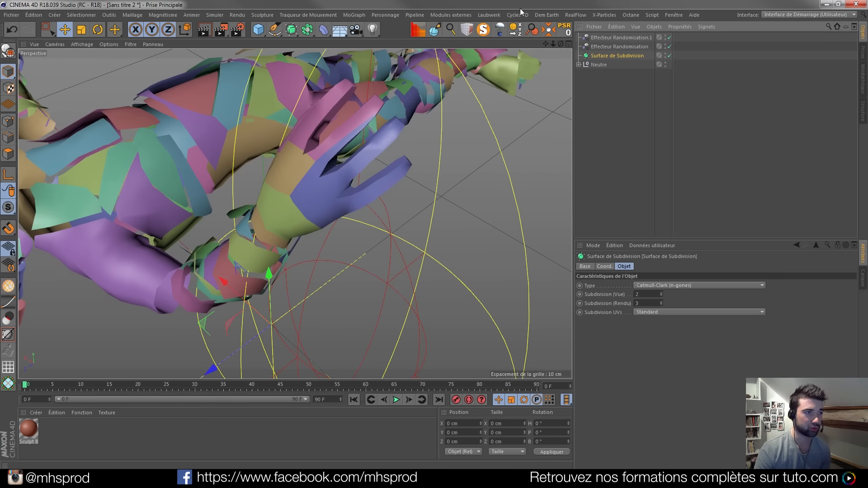
- Open the Octane Live Viewer beside the model and start a live render of the scene
{"action": "left_click", "coordinate": [631, 14]}
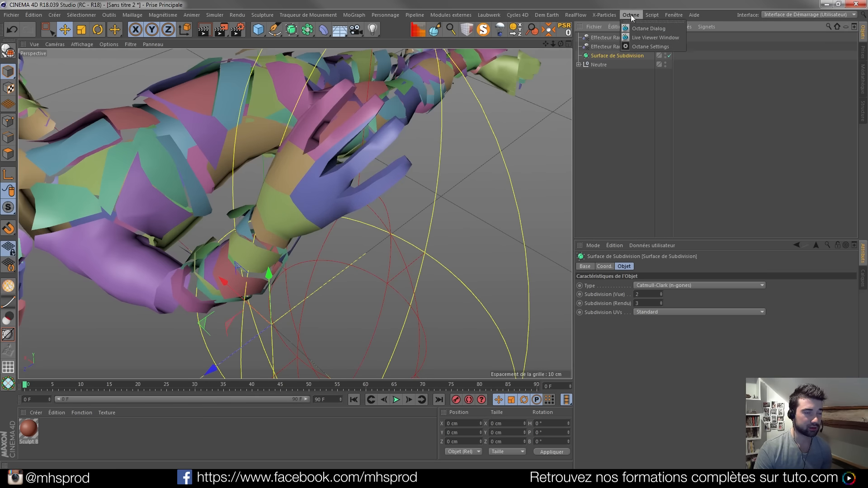
{"action": "left_click", "coordinate": [641, 35]}
{"action": "left_click_drag", "start_coordinate": [280, 174], "coordinate": [535, 127]}
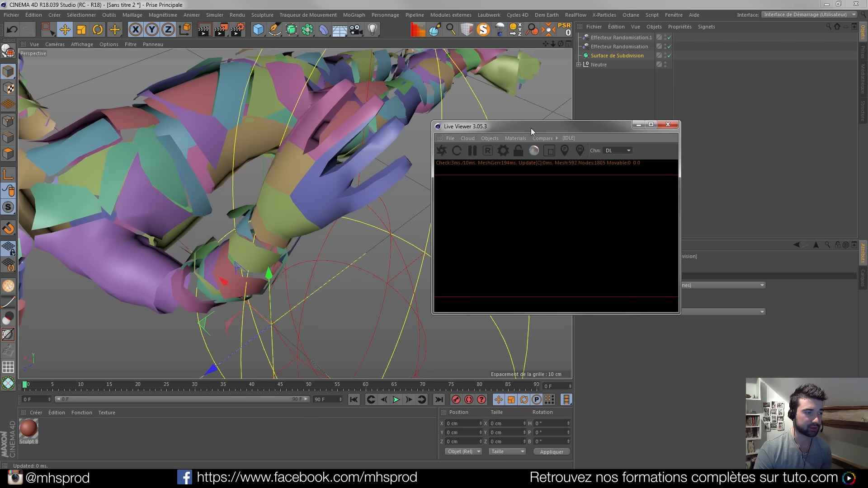
{"action": "left_click", "coordinate": [442, 151]}
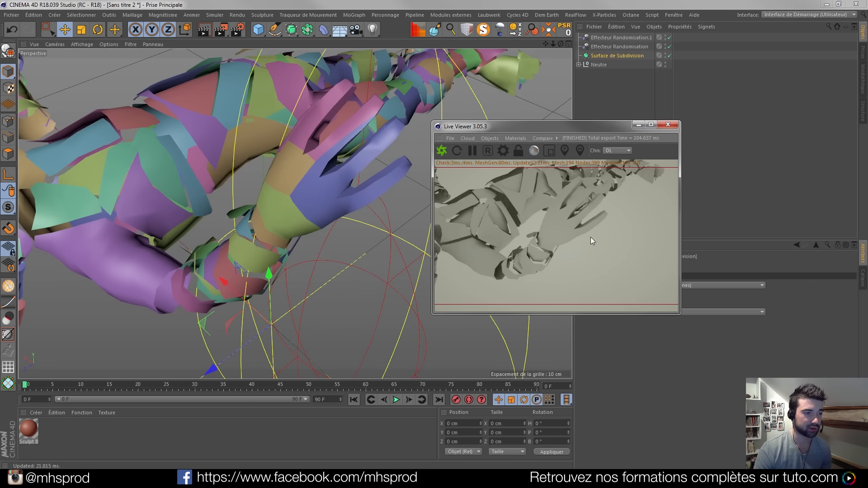
- Create an Octane material of type Specular and apply it to the Neutre group
{"action": "left_click", "coordinate": [601, 66]}
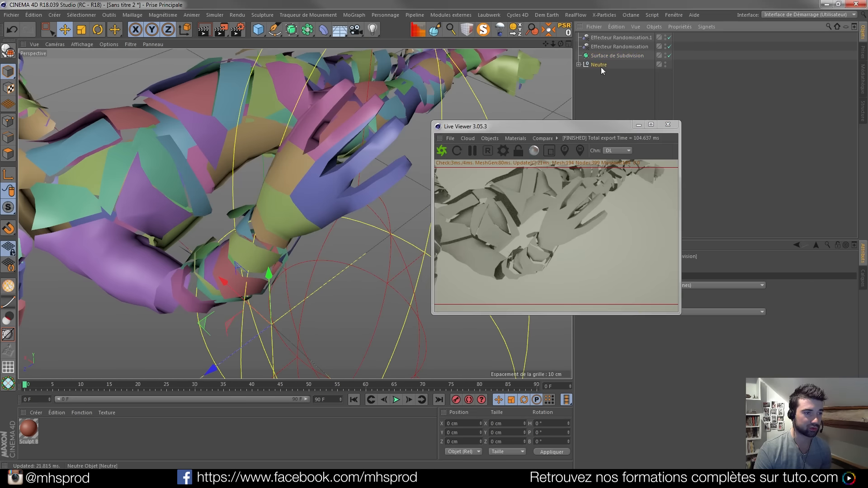
{"action": "left_click", "coordinate": [36, 413]}
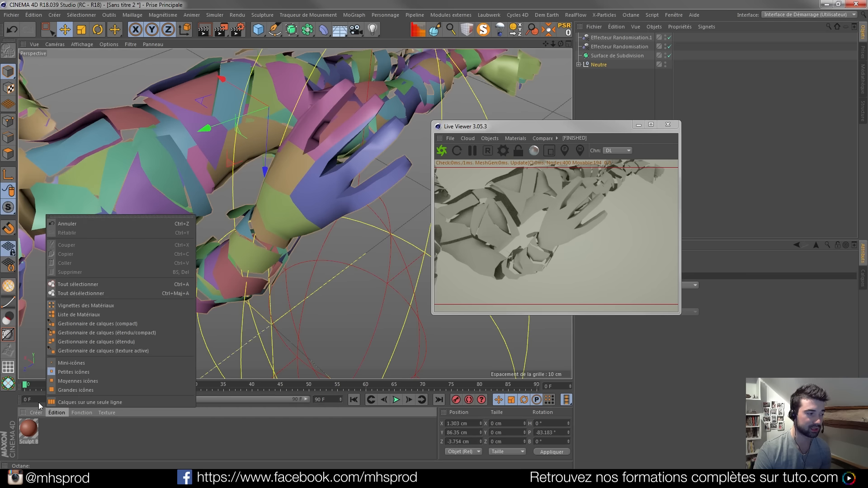
{"action": "mouse_move", "coordinate": [93, 340]}
{"action": "mouse_move", "coordinate": [246, 257]}
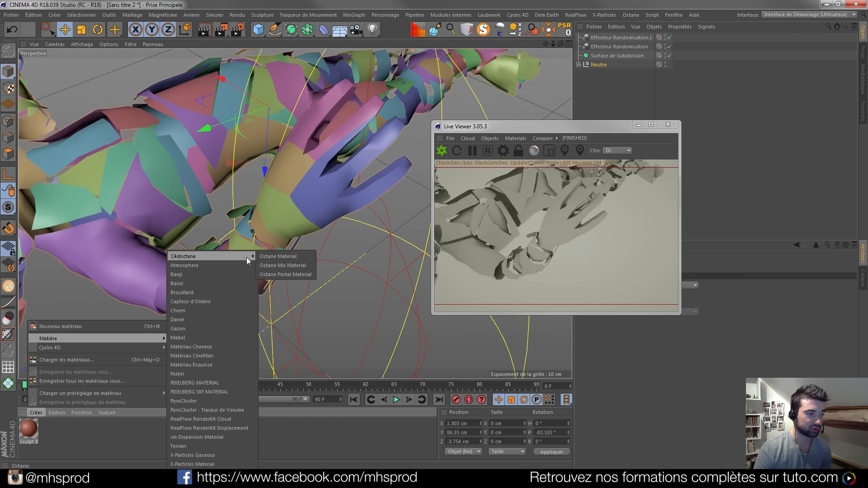
{"action": "left_click", "coordinate": [284, 257]}
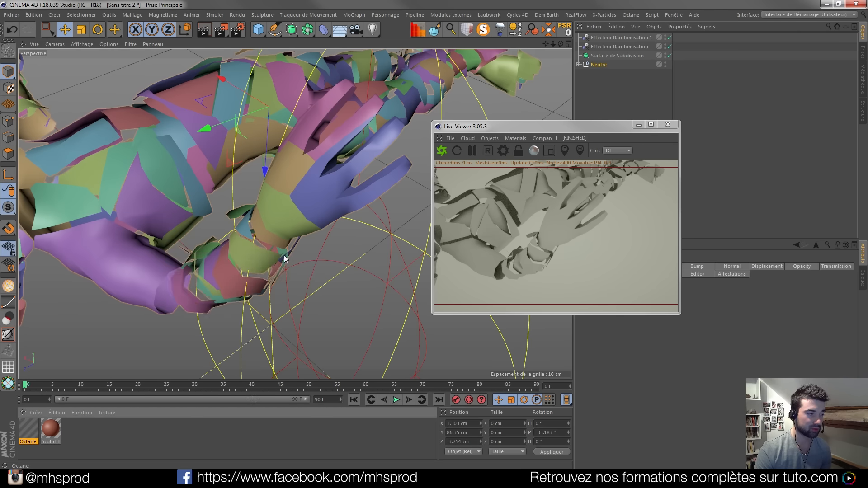
{"action": "double_click", "coordinate": [29, 428]}
{"action": "scroll", "coordinate": [203, 170], "scroll_direction": "down", "scroll_amount": 2}
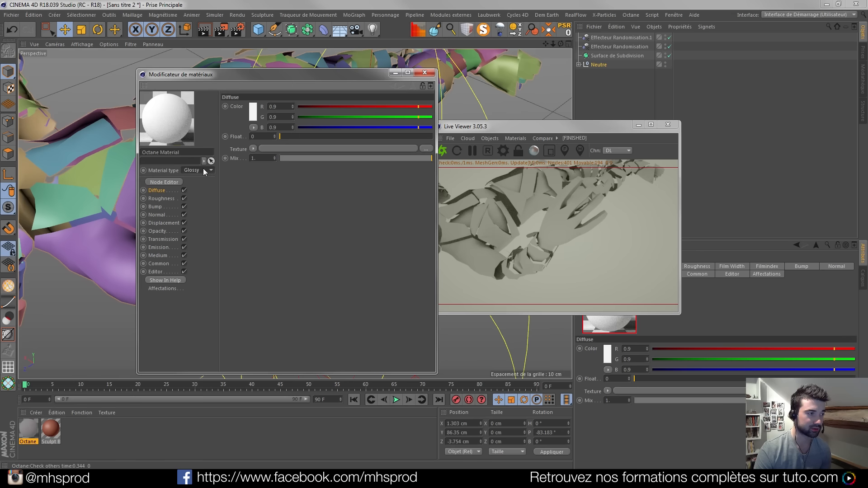
{"action": "left_click", "coordinate": [425, 72]}
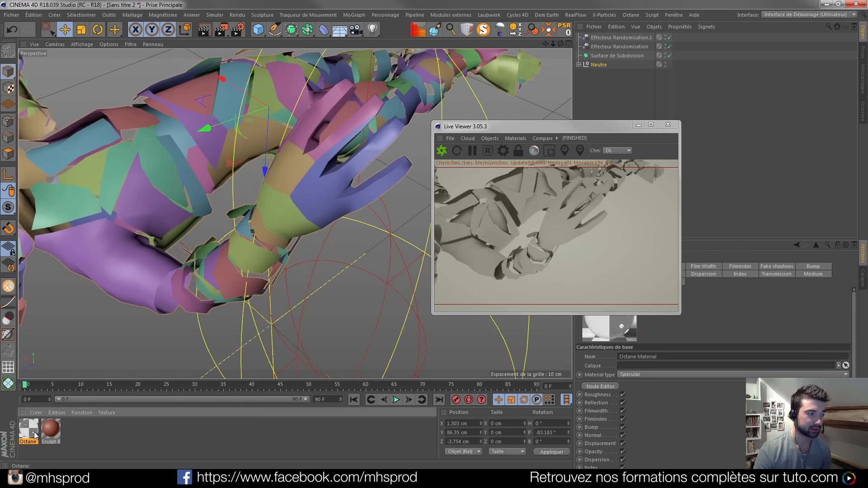
{"action": "left_click_drag", "start_coordinate": [584, 195], "coordinate": [600, 66]}
- Add an Octane Hdri Environment to the scene and browse for a file for its image texture, without loading one
{"action": "left_click", "coordinate": [491, 138]}
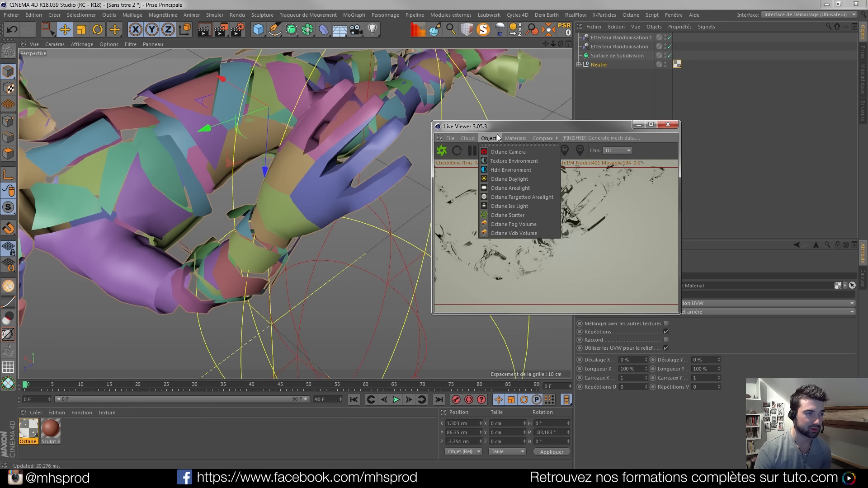
{"action": "left_click", "coordinate": [502, 170]}
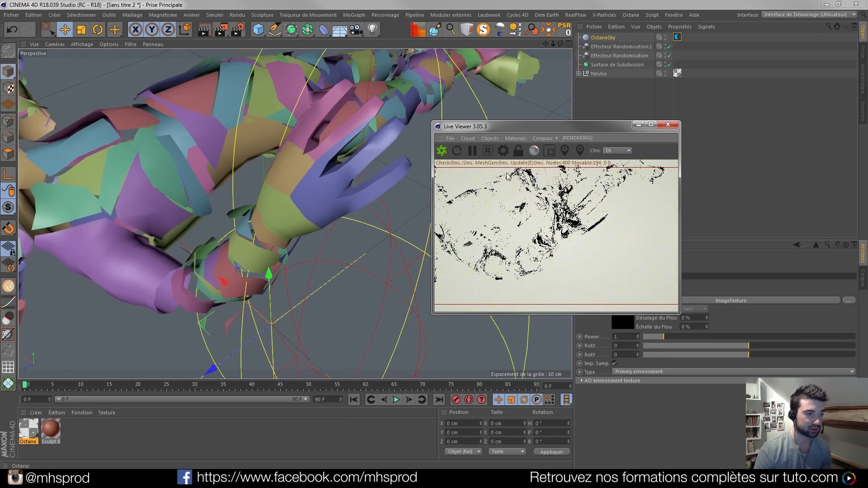
{"action": "left_click", "coordinate": [733, 302]}
{"action": "left_click", "coordinate": [849, 285]}
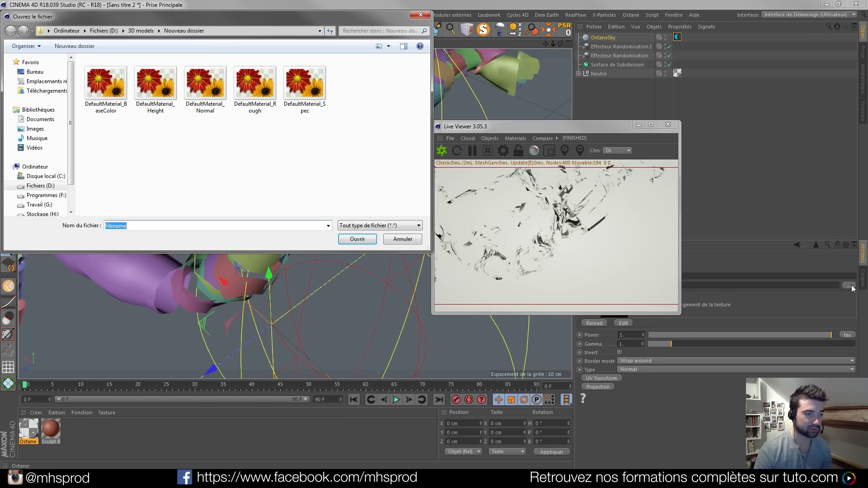
{"action": "left_click", "coordinate": [425, 17]}
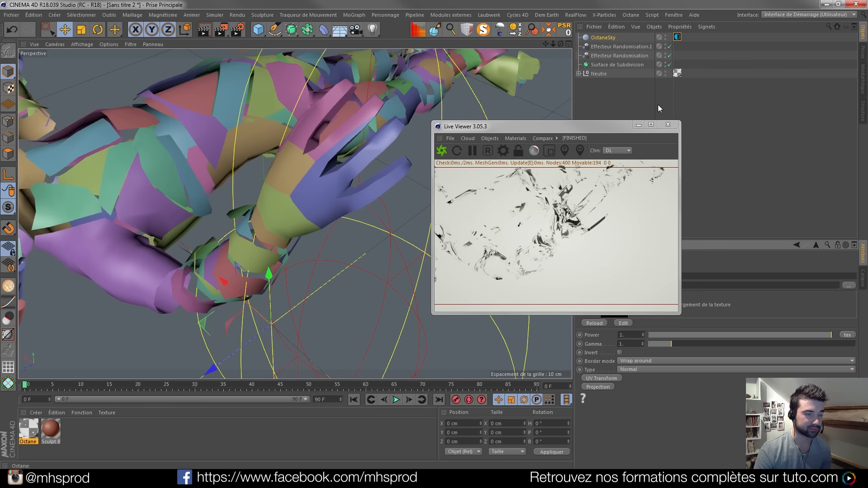
- Attach an HDRI Link tag to the OctaneSky object for its environment texture
{"action": "right_click", "coordinate": [609, 39]}
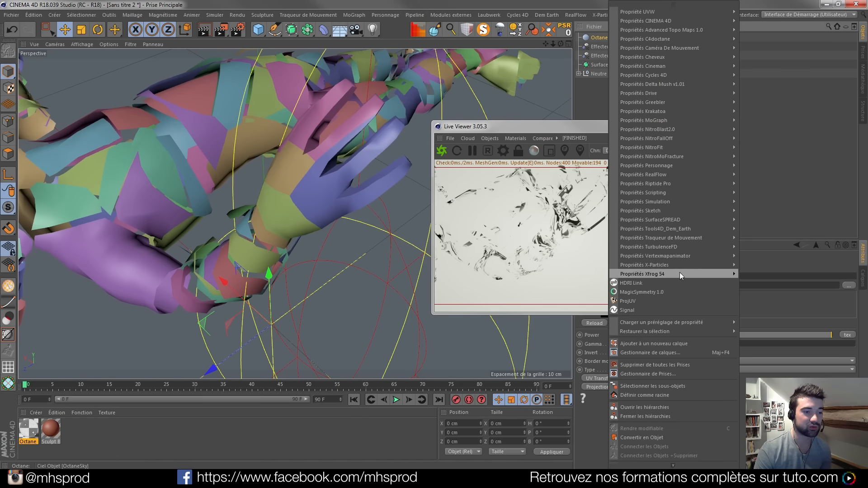
{"action": "left_click", "coordinate": [656, 283]}
{"action": "left_click_drag", "start_coordinate": [583, 138], "coordinate": [462, 115]}
{"action": "left_click", "coordinate": [686, 37]}
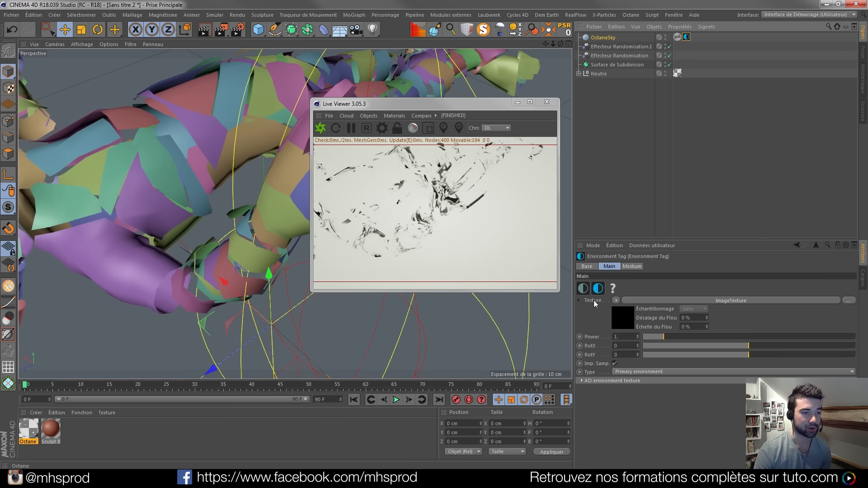
{"action": "left_click", "coordinate": [677, 36]}
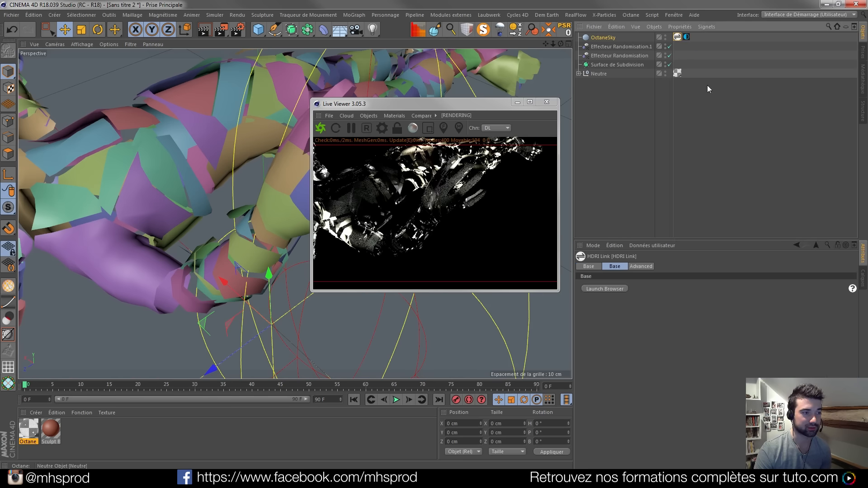
- Load an HDRI from the Commercial Locations pack of the HDRI Browser into the environment, keeping the live render in view
{"action": "left_click", "coordinate": [618, 290]}
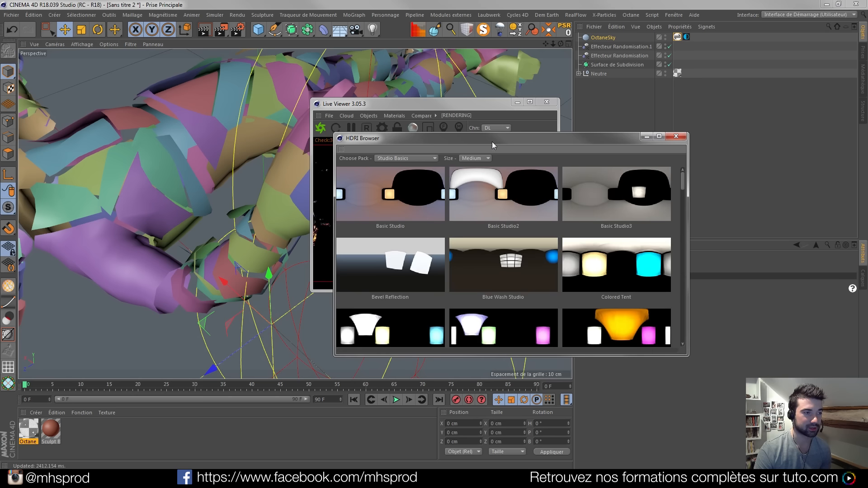
{"action": "left_click", "coordinate": [422, 158]}
{"action": "left_click", "coordinate": [414, 184]}
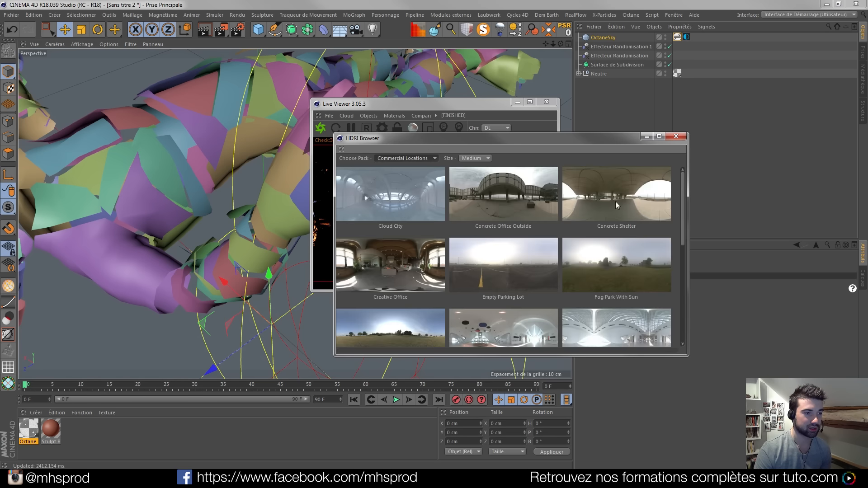
{"action": "left_click_drag", "start_coordinate": [499, 141], "coordinate": [117, 124]}
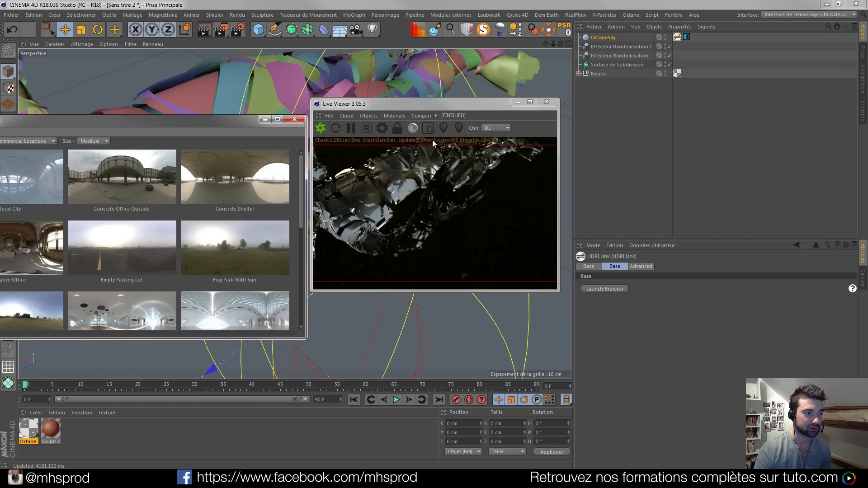
{"action": "left_click_drag", "start_coordinate": [418, 104], "coordinate": [454, 111]}
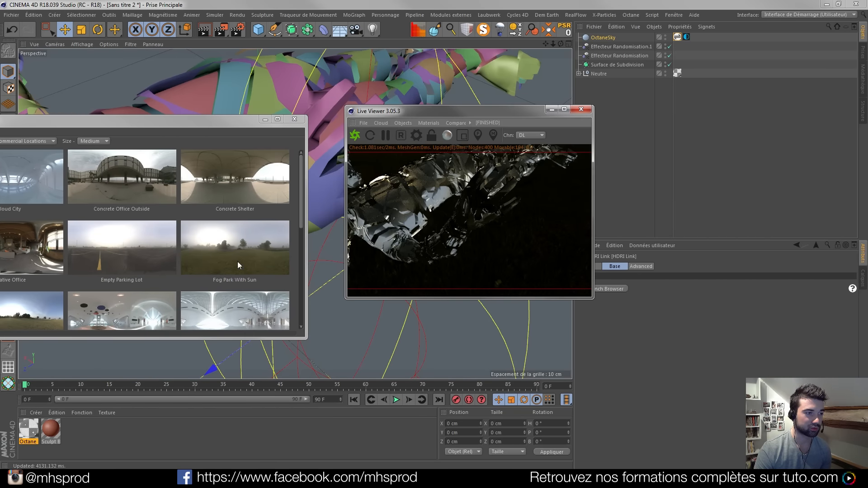
{"action": "left_click", "coordinate": [687, 37]}
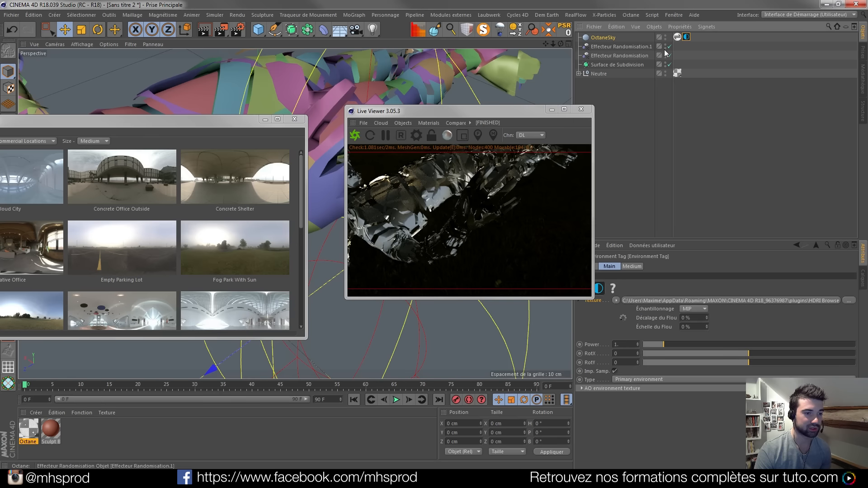
- Try rendering with the Alpha channel enabled in the Octane kernel settings
{"action": "left_click", "coordinate": [416, 135]}
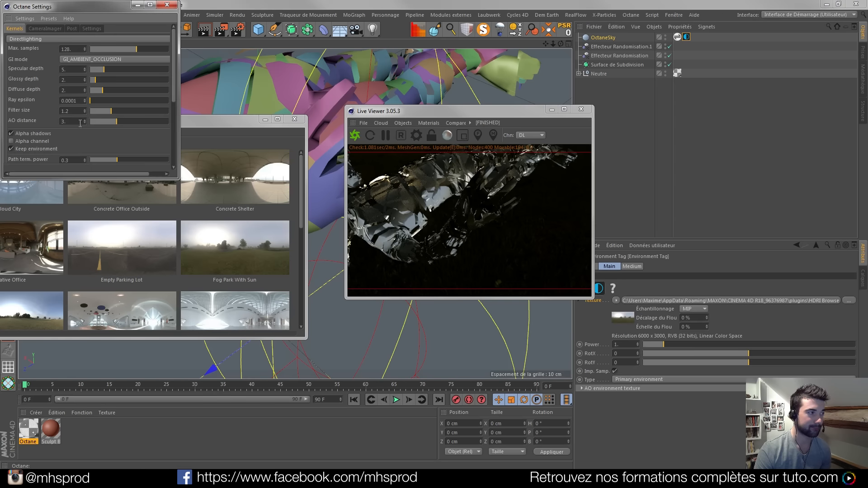
{"action": "left_click", "coordinate": [12, 141]}
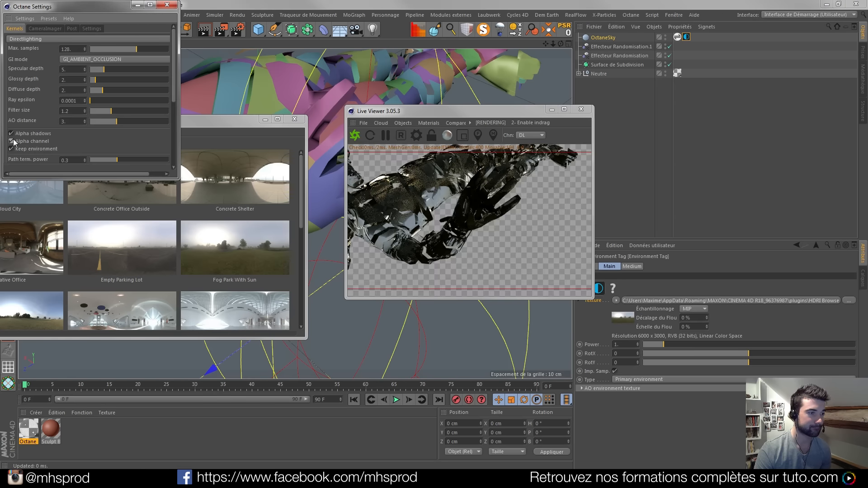
{"action": "left_click", "coordinate": [11, 141]}
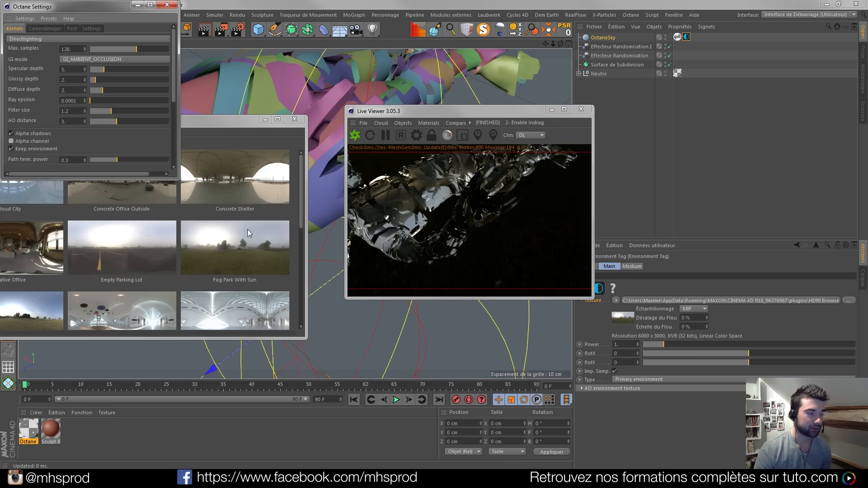
- Switch the environment lighting to the Empty Parking Lot HDRI
{"action": "left_click", "coordinate": [118, 251]}
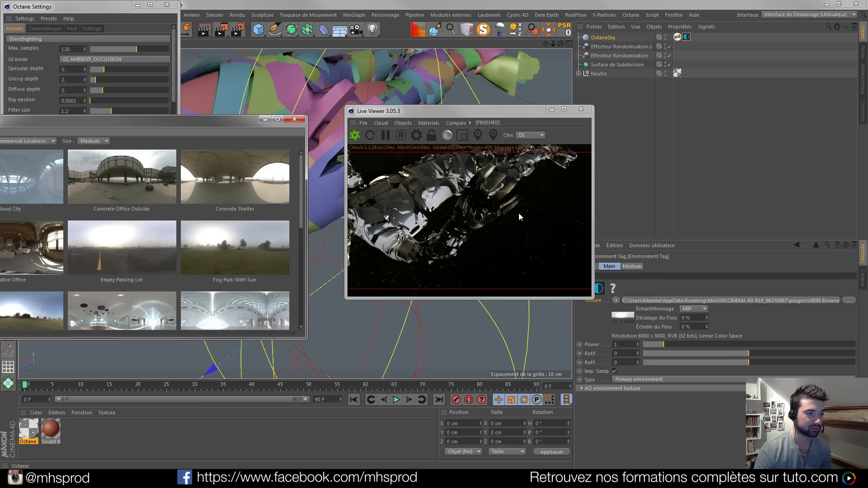
- Replace the OctaneSky environment tag's texture with a C4doctane ImageTexture shader
{"action": "mouse_move", "coordinate": [417, 217]}
{"action": "left_mouse_down"}
{"action": "mouse_move", "coordinate": [399, 200]}
{"action": "mouse_move", "coordinate": [412, 209]}
{"action": "left_mouse_up"}
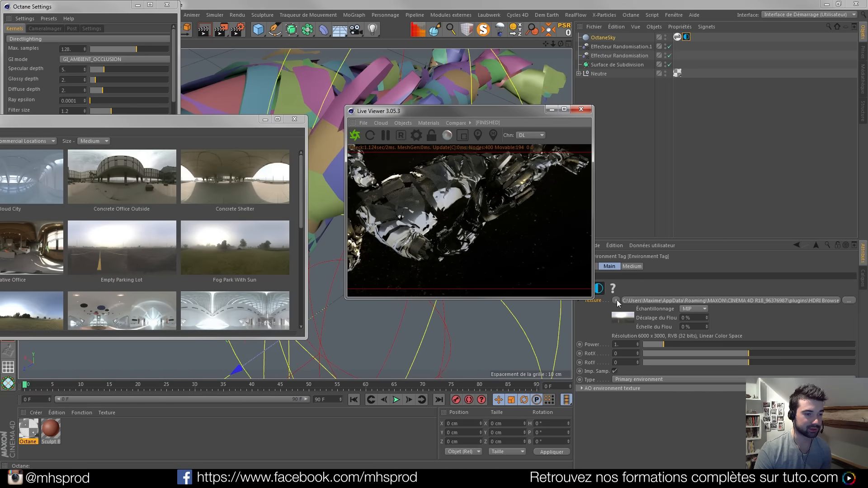
{"action": "double_click", "coordinate": [621, 345]}
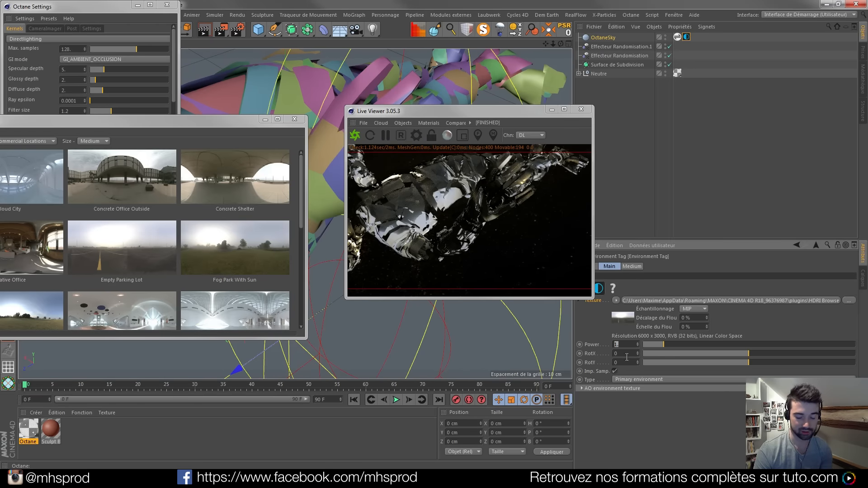
{"action": "left_click", "coordinate": [597, 301]}
{"action": "left_click", "coordinate": [617, 301]}
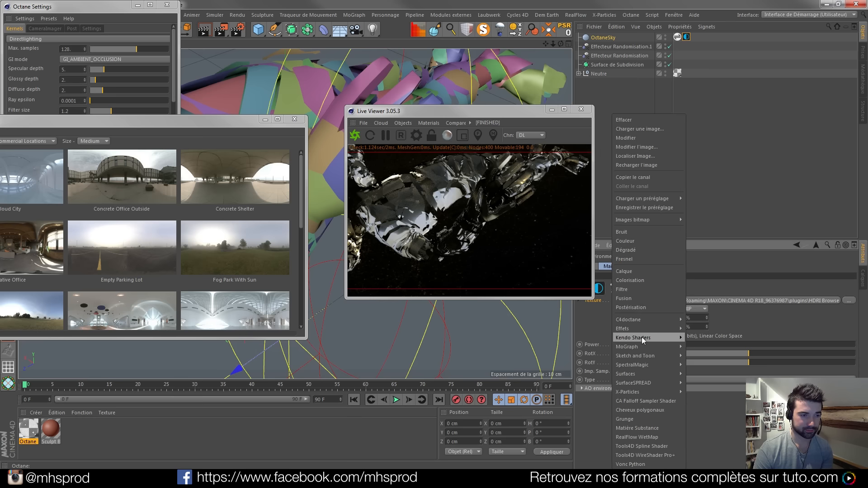
{"action": "mouse_move", "coordinate": [645, 337]}
{"action": "mouse_move", "coordinate": [658, 322]}
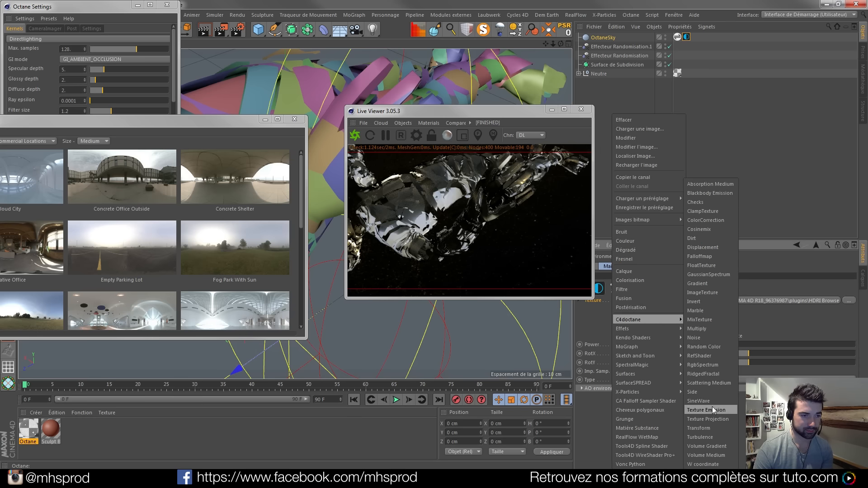
{"action": "left_click", "coordinate": [715, 293]}
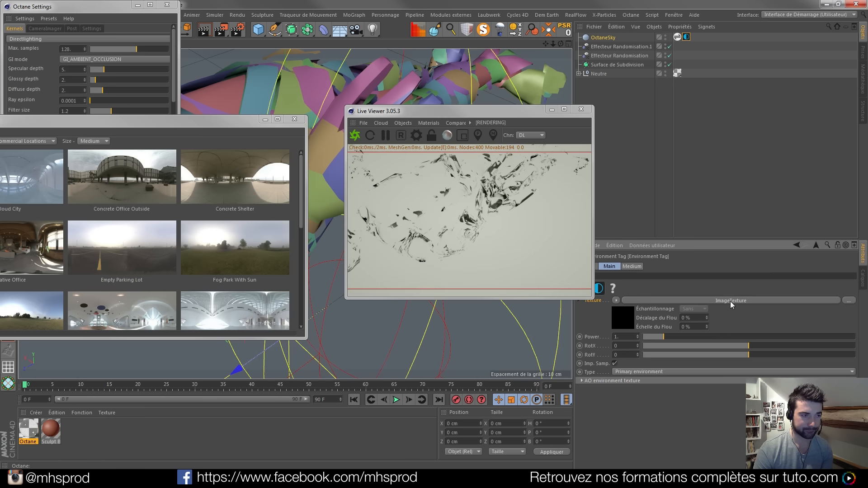
- Load Abandoned_Putt_Putt.hdr from the GSG HDR Files Collection folder into the ImageTexture shader, without copying it to the project location
{"action": "left_click", "coordinate": [731, 301]}
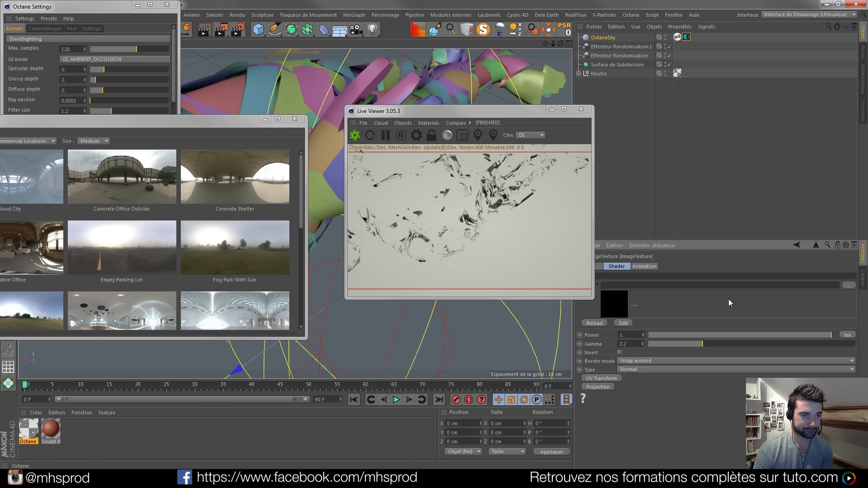
{"action": "left_click", "coordinate": [848, 287]}
{"action": "left_click", "coordinate": [45, 186]}
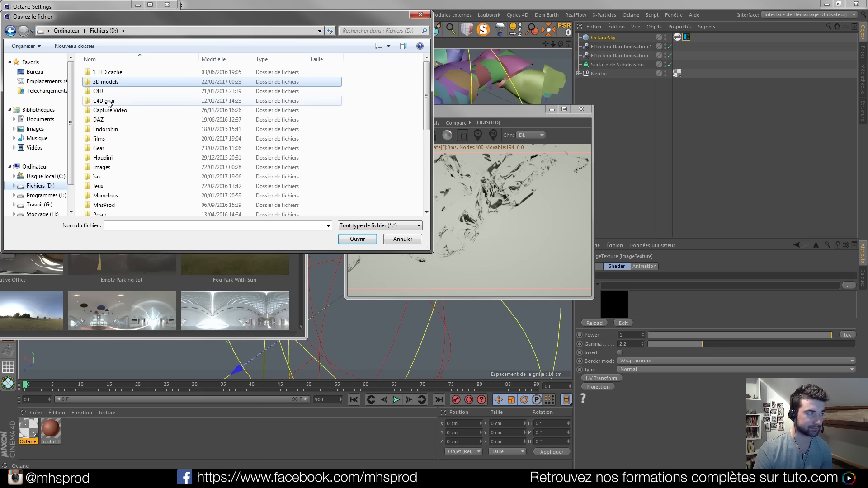
{"action": "double_click", "coordinate": [108, 100]}
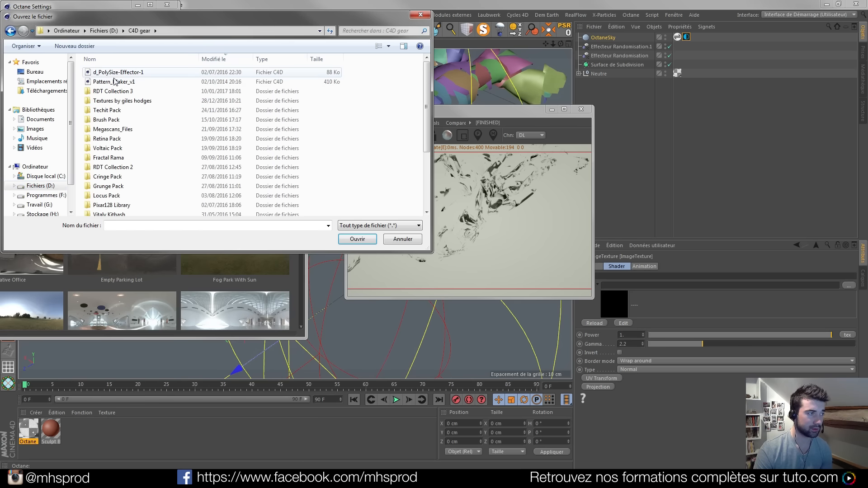
{"action": "scroll", "coordinate": [129, 130], "scroll_direction": "down", "scroll_amount": 3}
{"action": "double_click", "coordinate": [130, 135]}
{"action": "double_click", "coordinate": [244, 86]}
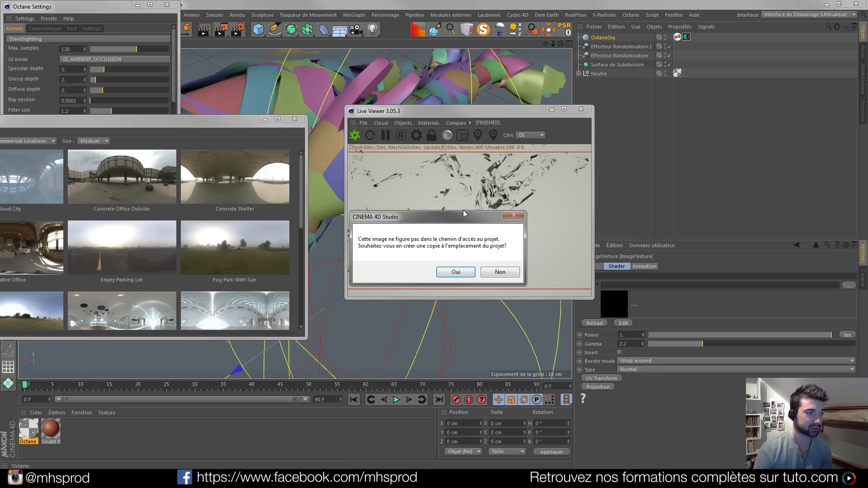
{"action": "left_click", "coordinate": [502, 271]}
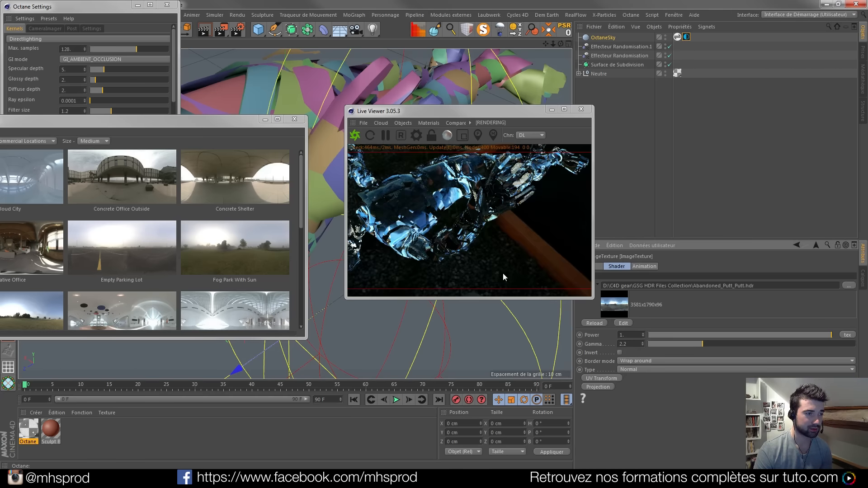
- Close the HDRI Browser and switch the Octane kernel to Pathtracing with the Alpha channel enabled
{"action": "left_click_drag", "start_coordinate": [423, 220], "coordinate": [517, 162]}
{"action": "left_click_drag", "start_coordinate": [518, 230], "coordinate": [440, 235]}
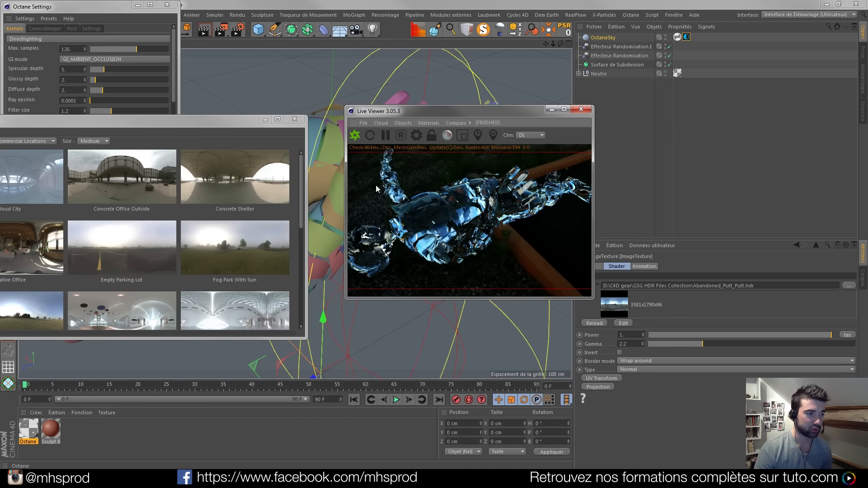
{"action": "left_click", "coordinate": [295, 120]}
{"action": "left_click", "coordinate": [11, 133]}
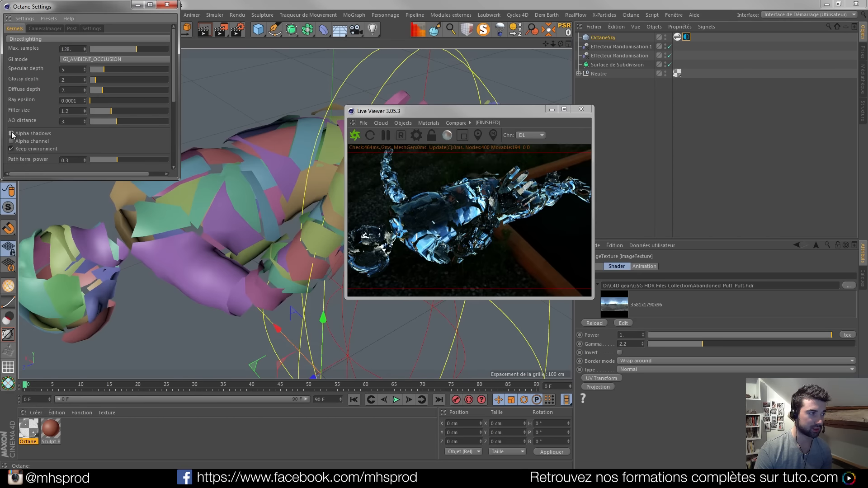
{"action": "left_click", "coordinate": [11, 141]}
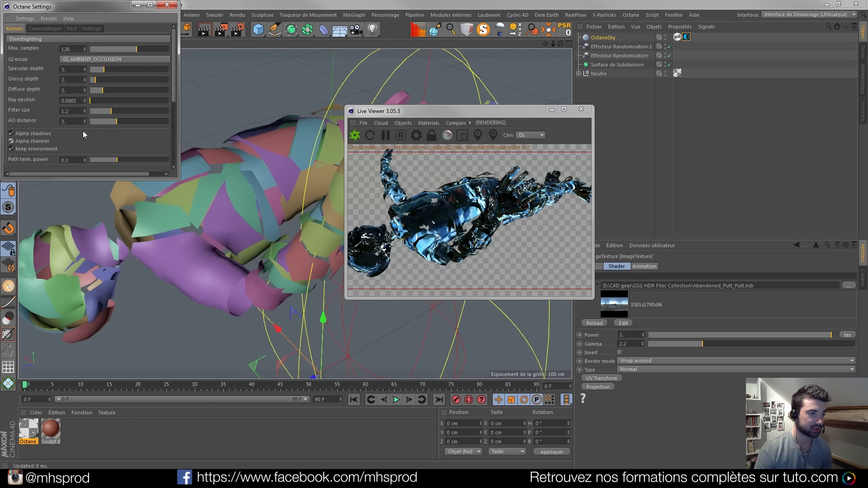
{"action": "left_click", "coordinate": [47, 38]}
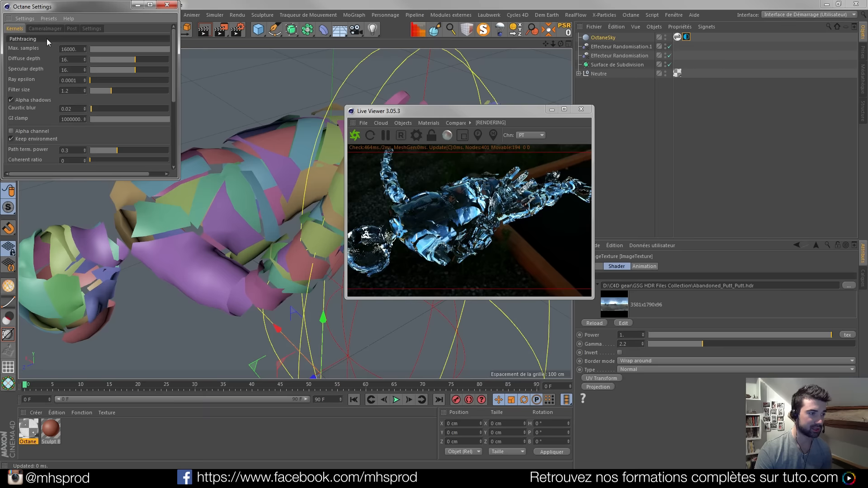
{"action": "left_click", "coordinate": [11, 132]}
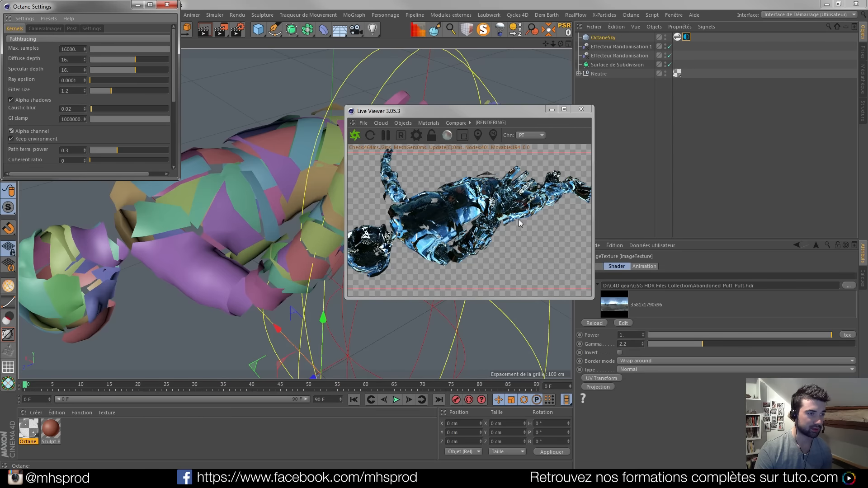
- Frame the raised hand and torso, add an Octane Camera at that view, and make it the active camera
{"action": "left_click_drag", "start_coordinate": [522, 129], "coordinate": [421, 271]}
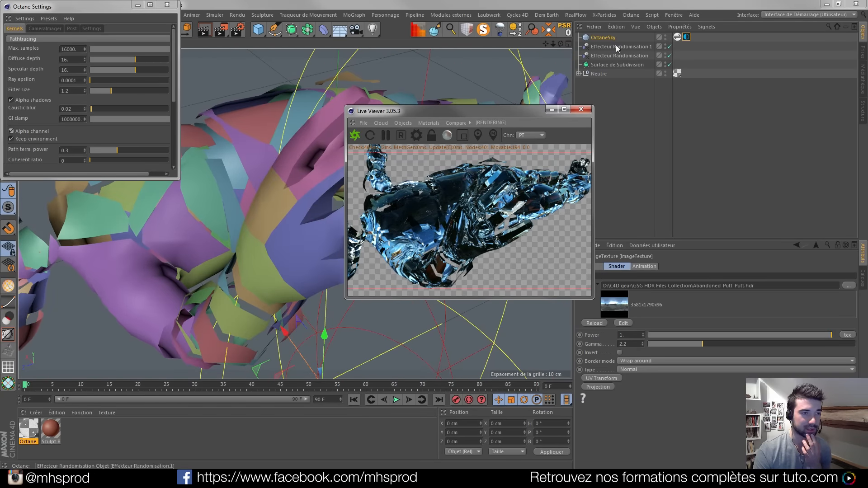
{"action": "left_click", "coordinate": [408, 125]}
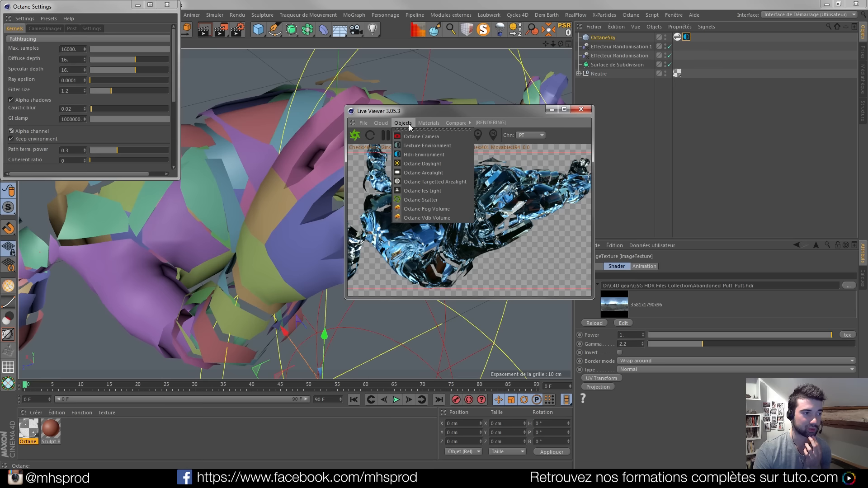
{"action": "left_click", "coordinate": [408, 137]}
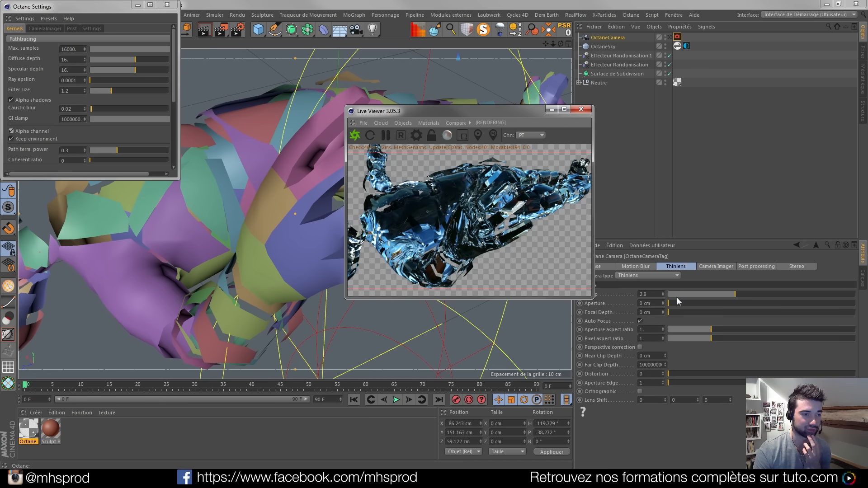
{"action": "left_click", "coordinate": [669, 38]}
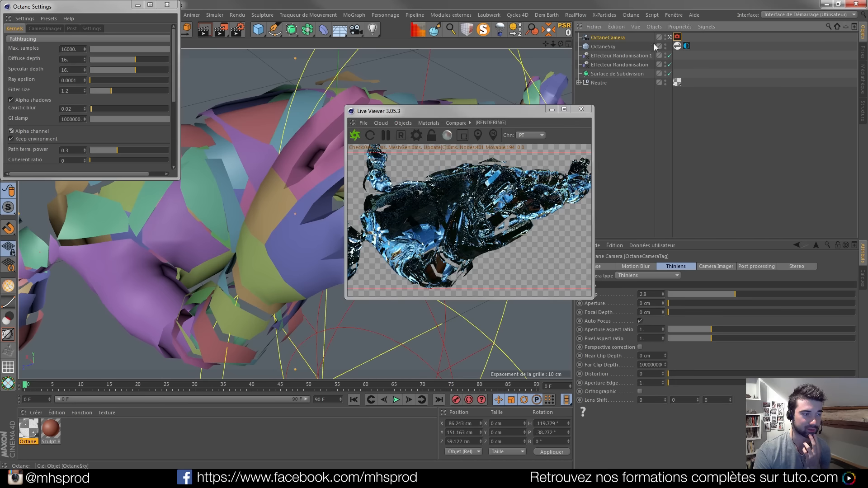
- Pick the camera focus on the open hand in the live render and set the Thinlens aperture to about 1.194 cm
{"action": "left_click", "coordinate": [478, 134]}
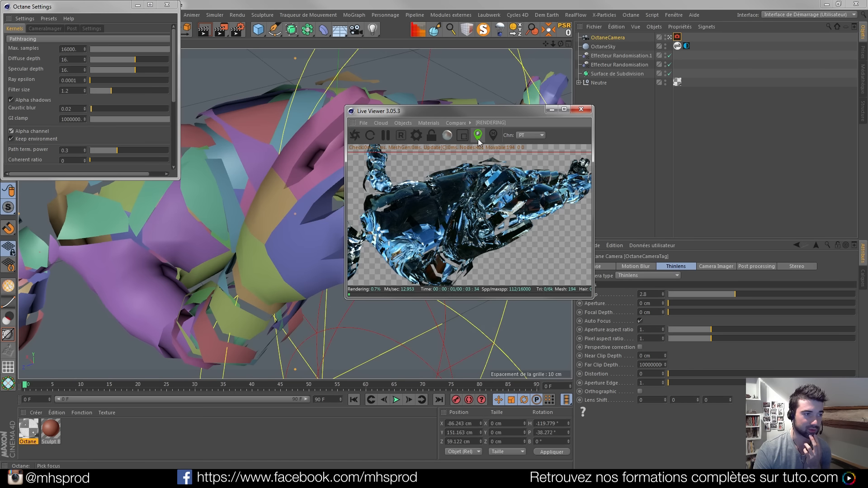
{"action": "left_click", "coordinate": [488, 219]}
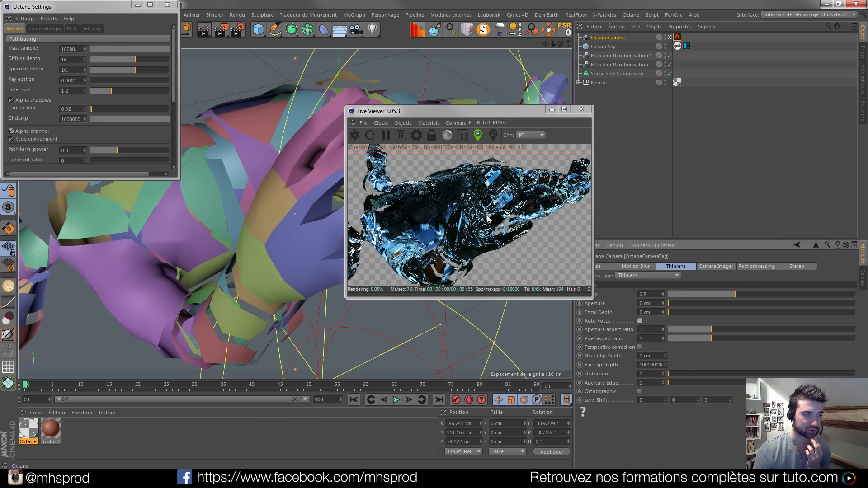
{"action": "left_click", "coordinate": [737, 303]}
{"action": "left_click_drag", "start_coordinate": [737, 304], "coordinate": [724, 303]}
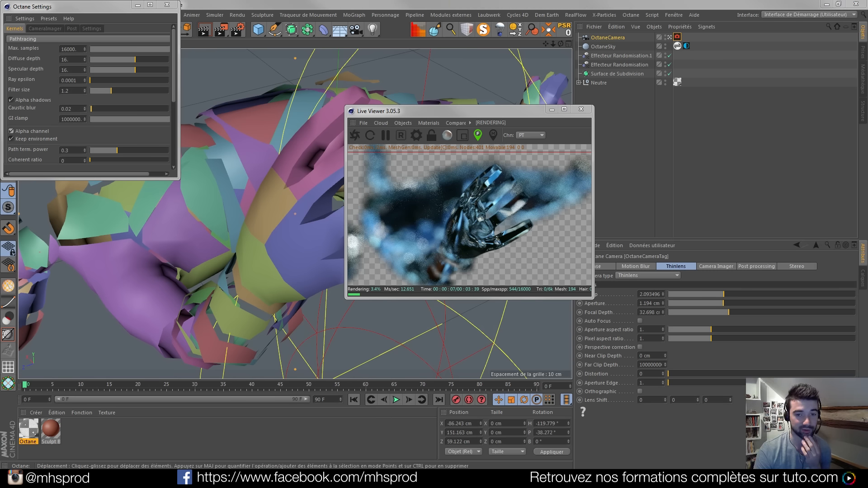
- Examine the finished hand and face artworks in Windows Photo Viewer, and pause the live render
{"action": "key", "text": "alt+Tab"}
{"action": "left_click_drag", "start_coordinate": [429, 4], "coordinate": [221, 68]}
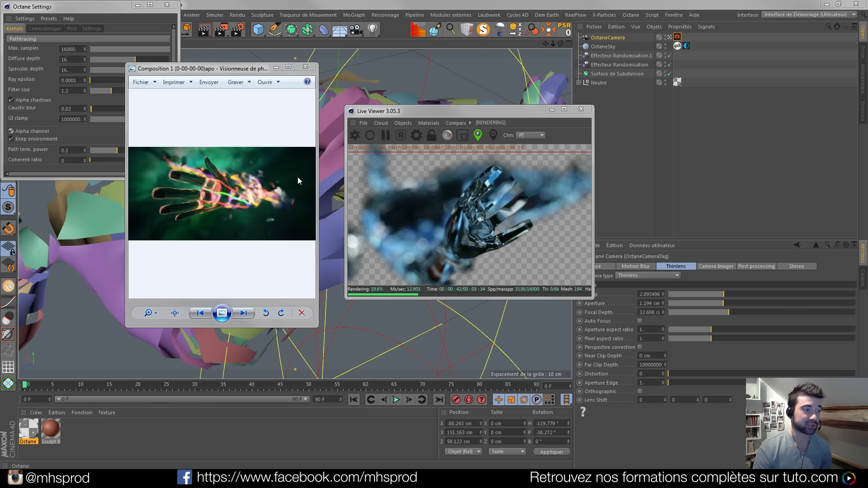
{"action": "left_click", "coordinate": [288, 67]}
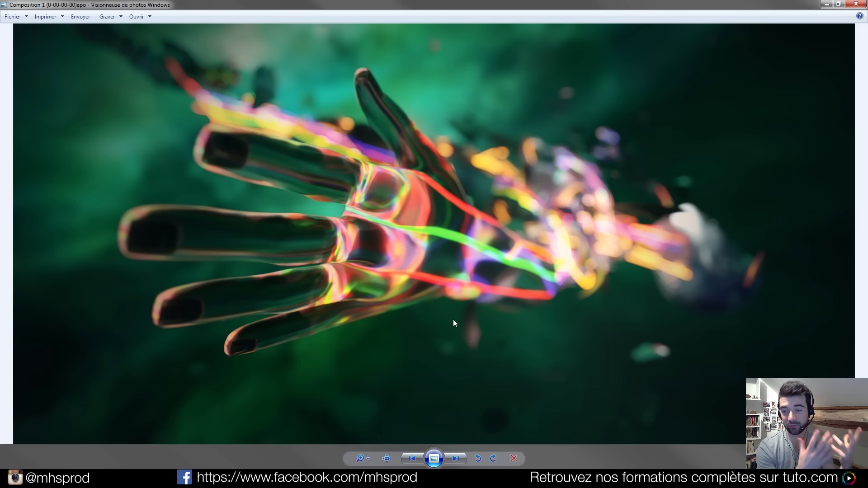
{"action": "left_click", "coordinate": [856, 4]}
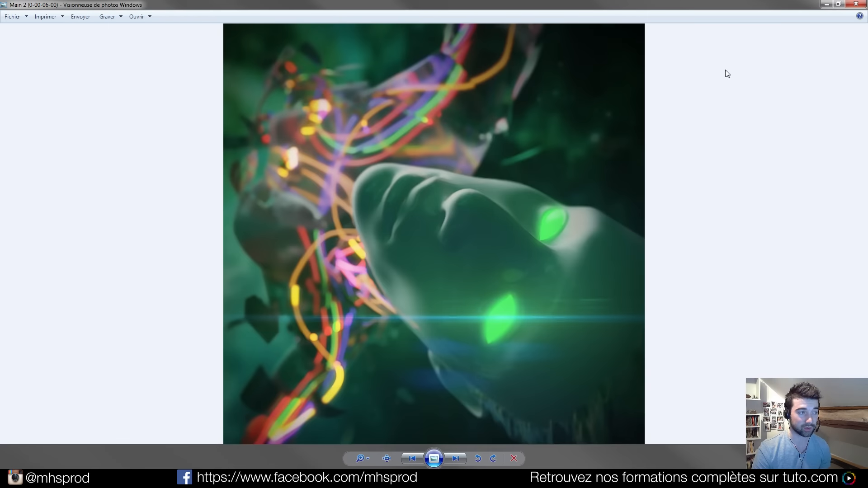
{"action": "left_click", "coordinate": [856, 4]}
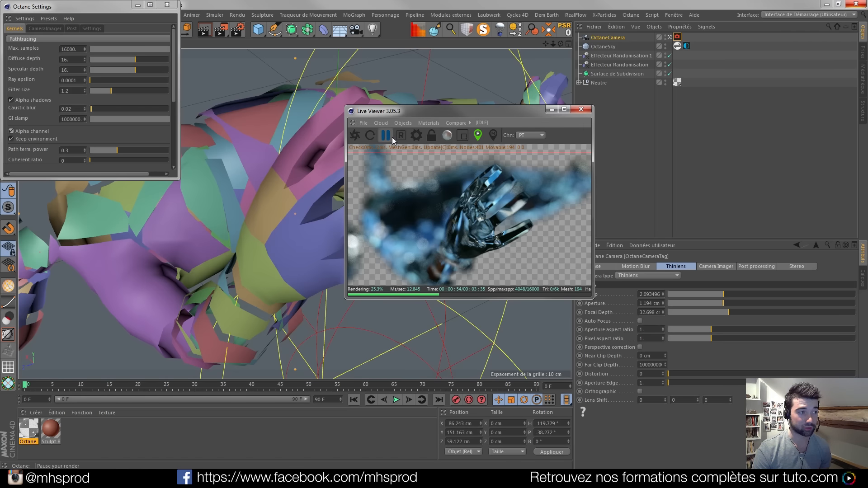
{"action": "left_click", "coordinate": [385, 135]}
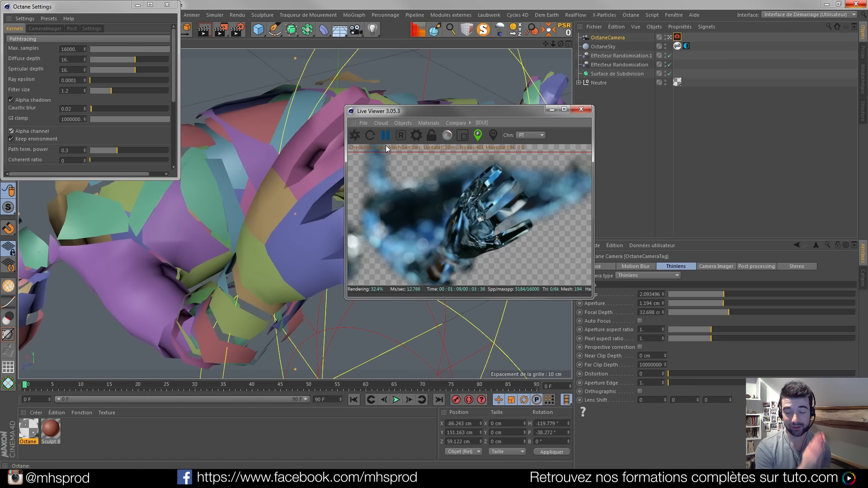